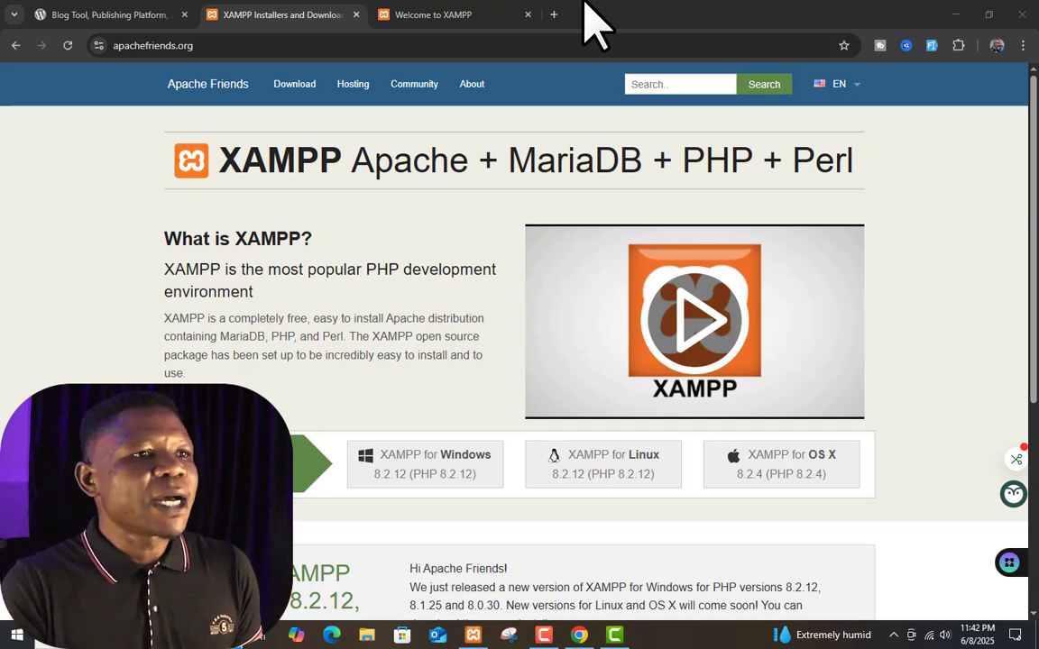
pyautogui.click(474, 16)
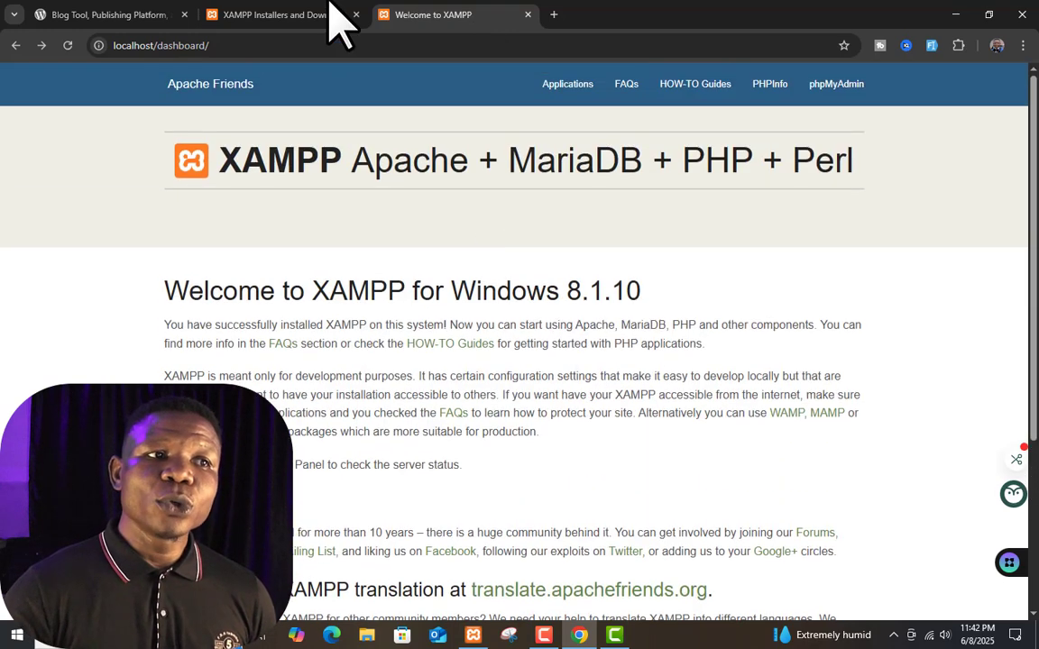
pyautogui.click(318, 12)
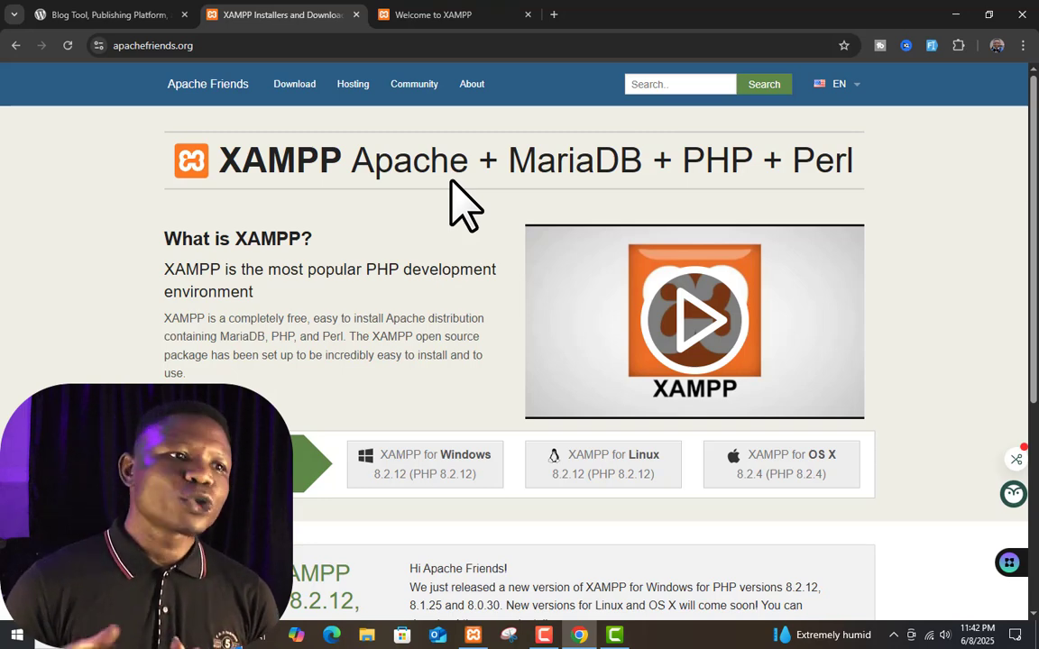
# Scroll past the XAMPP download options and switch to the wordpress.org tab
pyautogui.scroll(-2, 450, 180)
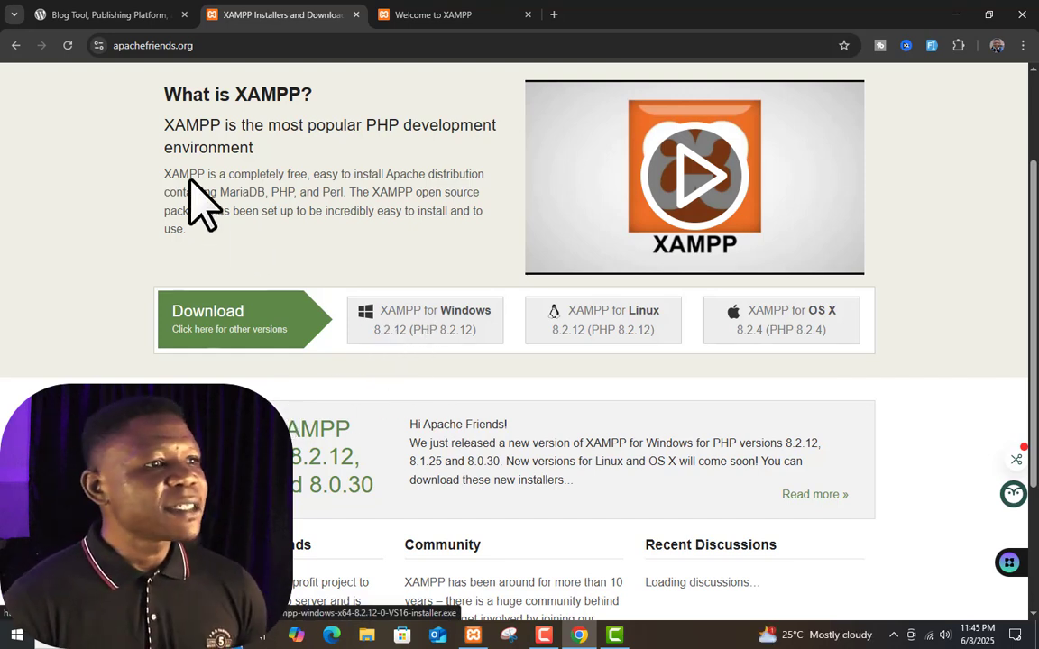
pyautogui.click(117, 12)
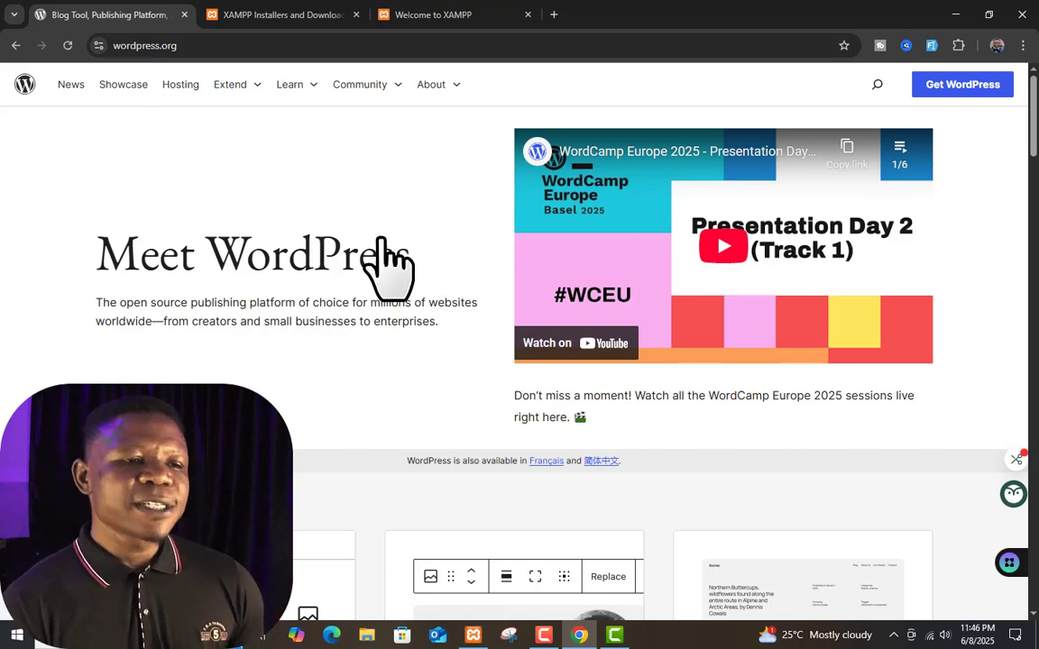
pyautogui.scroll(-2, 381, 239)
pyautogui.scroll(2, 389, 308)
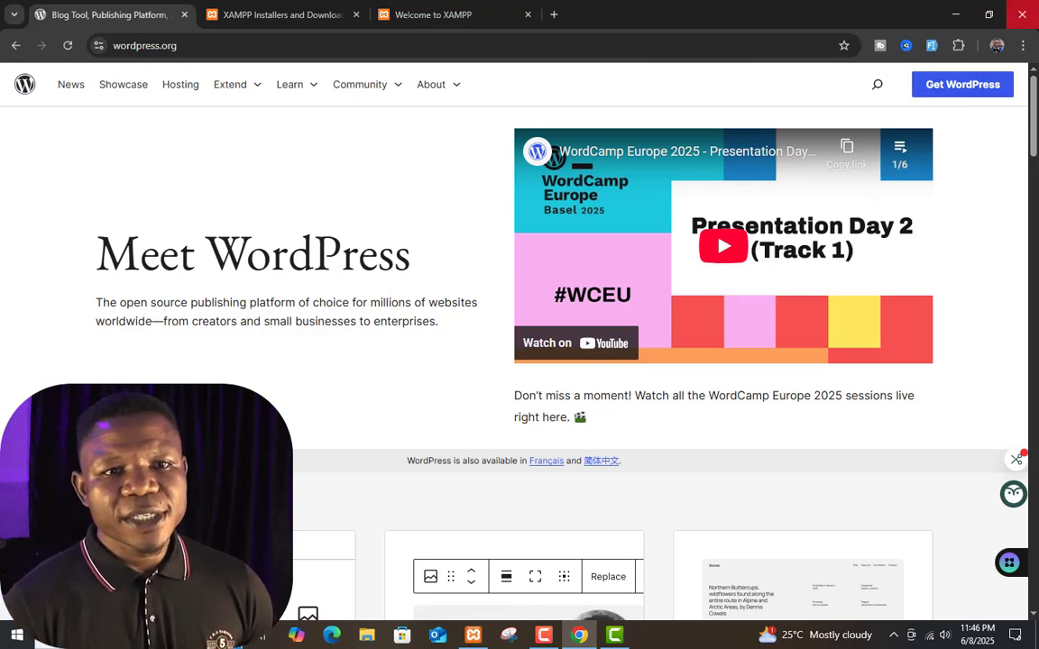
# Open Get WordPress and scroll down to the Download WordPress 6.8.1 button
pyautogui.click(985, 90)
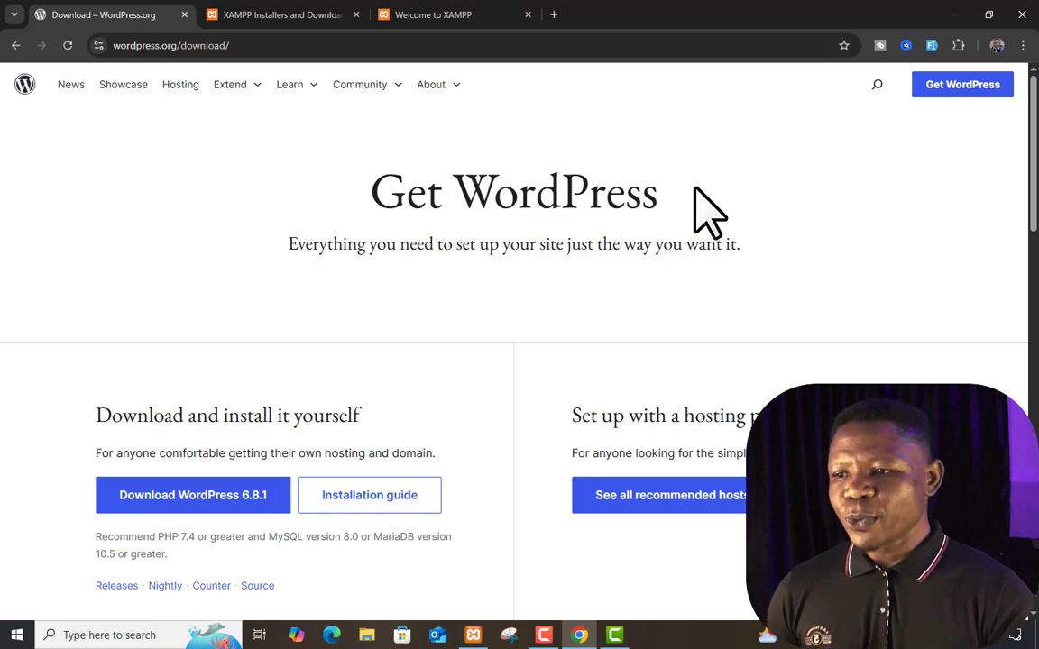
pyautogui.scroll(-2, 695, 216)
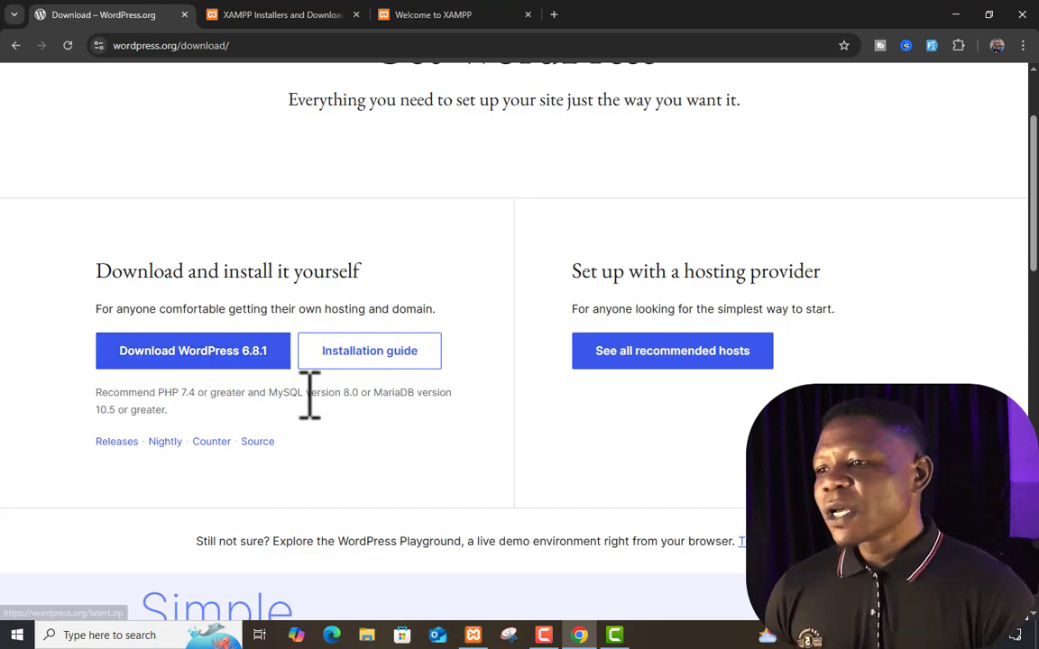
pyautogui.scroll(-1, 309, 394)
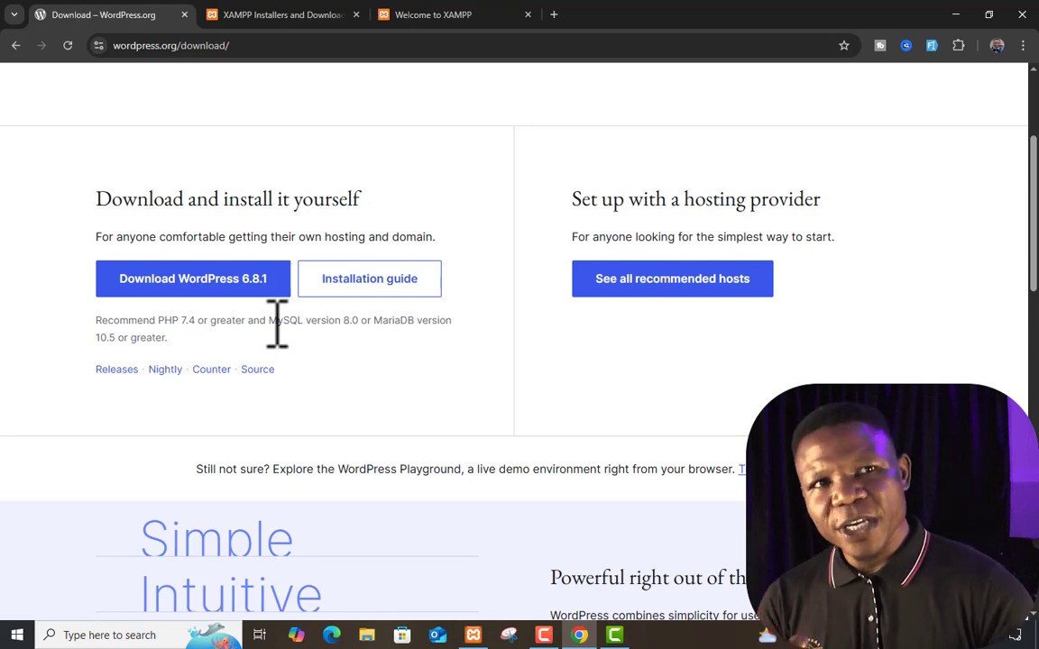
pyautogui.click(294, 16)
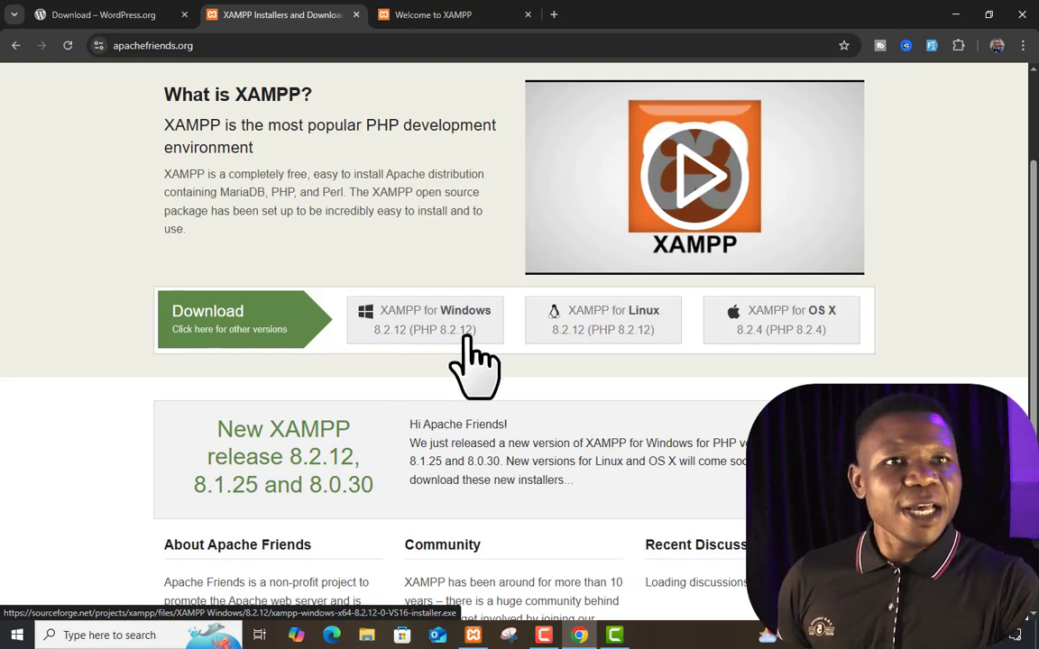
pyautogui.click(122, 18)
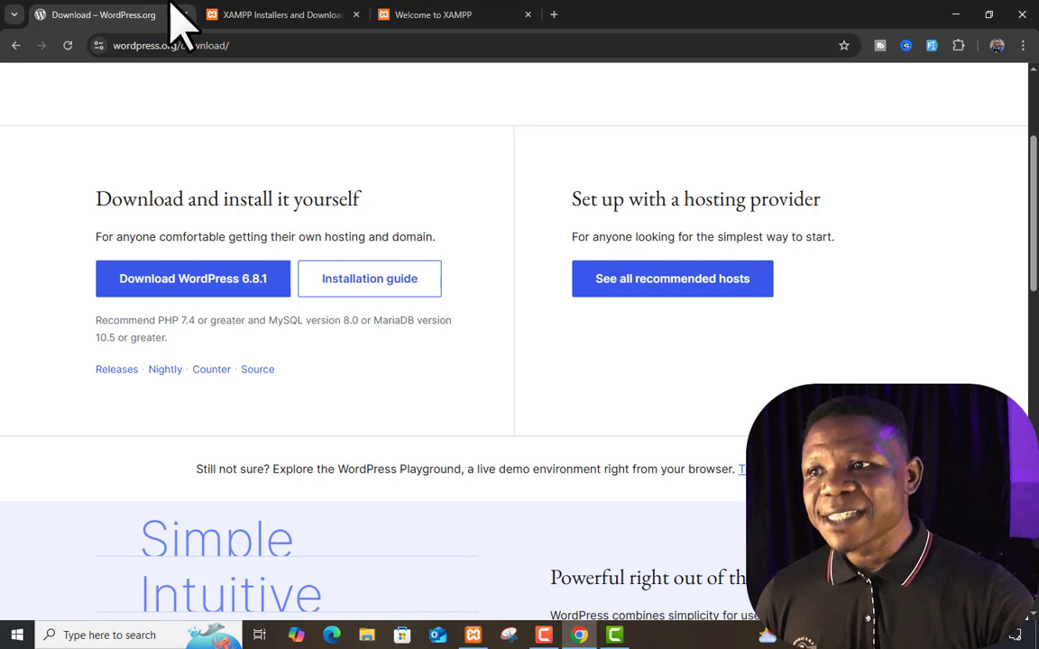
# Open apachefriends.org's XAMPP download page, compare it with WordPress, then return to wordpress.org/download
pyautogui.click(293, 15)
pyautogui.click(135, 15)
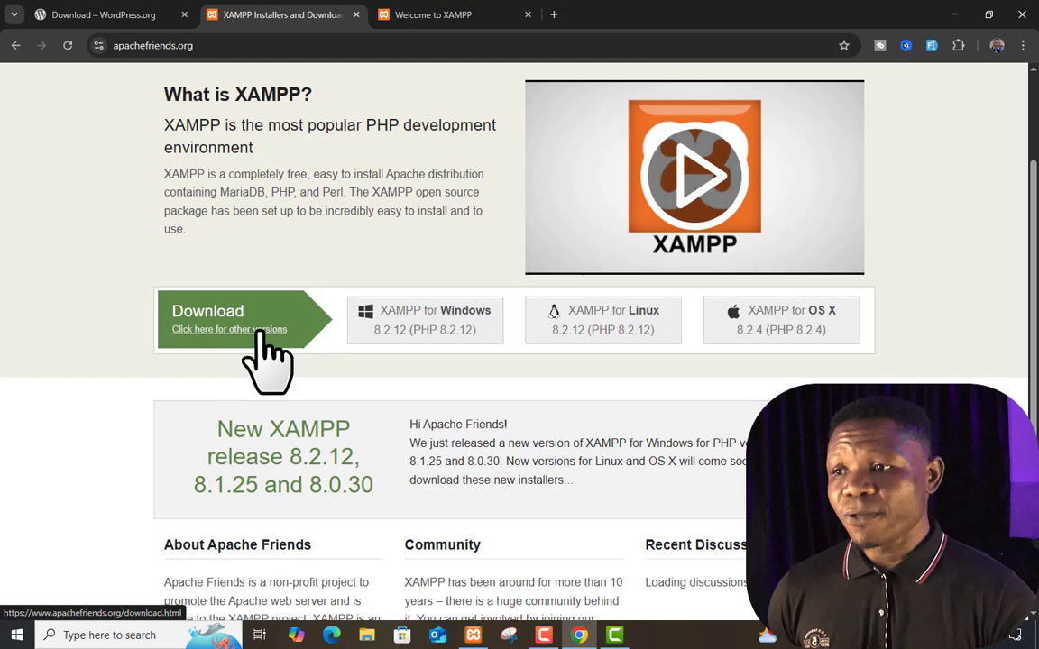
pyautogui.click(260, 331)
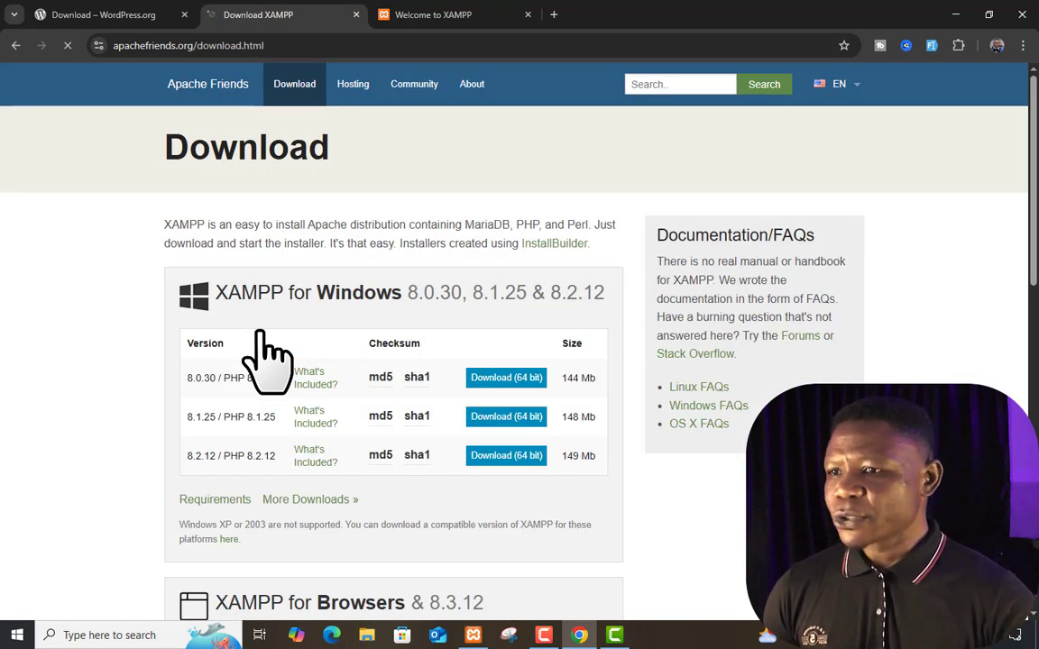
pyautogui.scroll(-1, 415, 416)
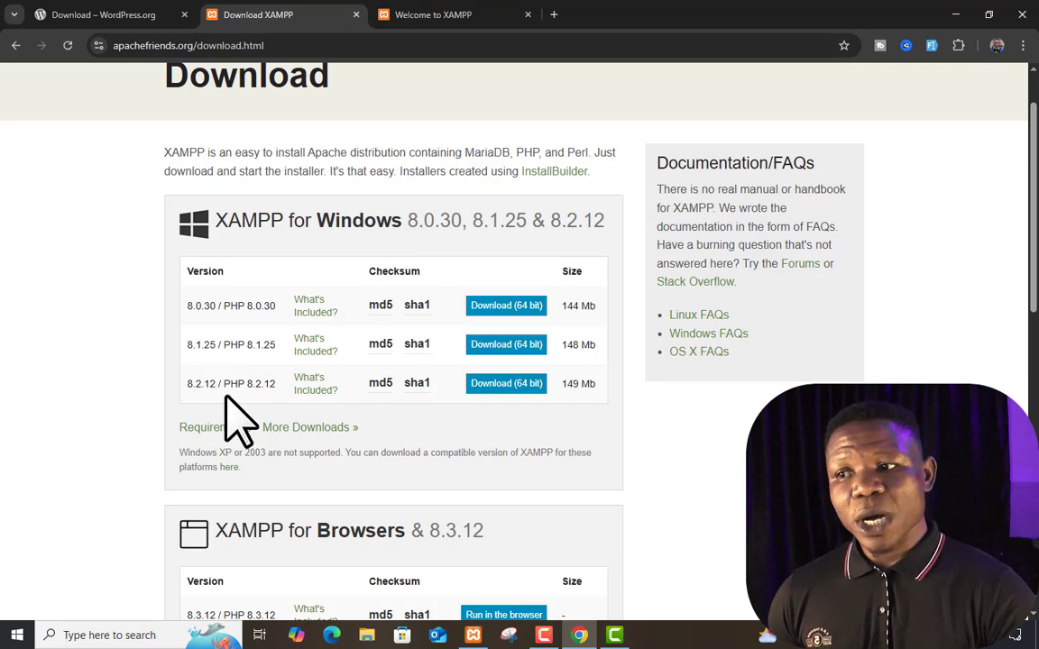
pyautogui.scroll(1, 229, 415)
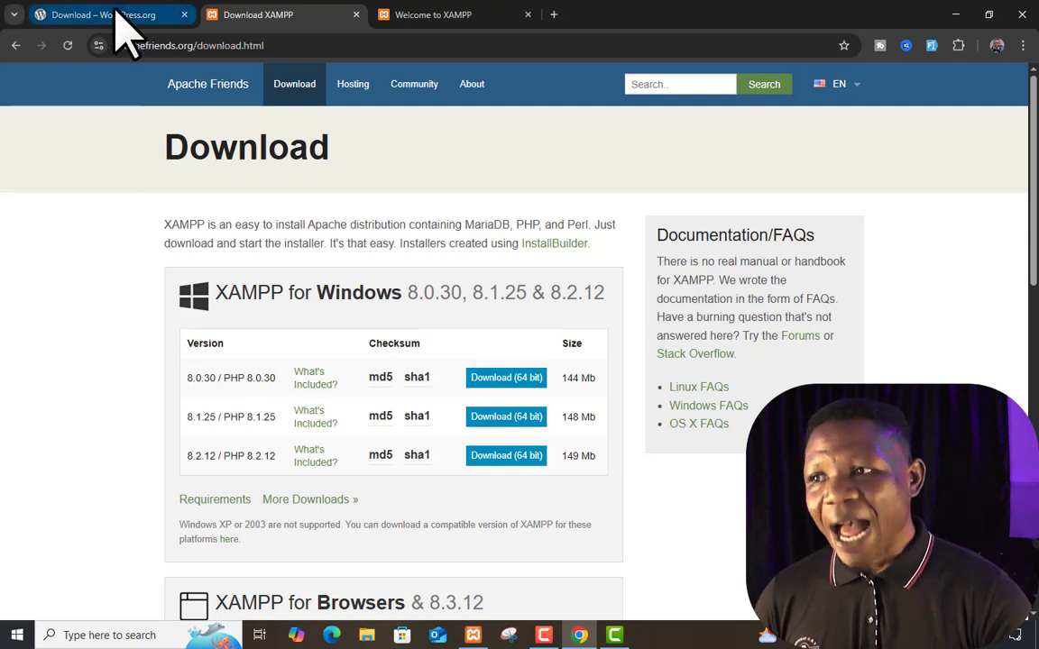
pyautogui.click(113, 14)
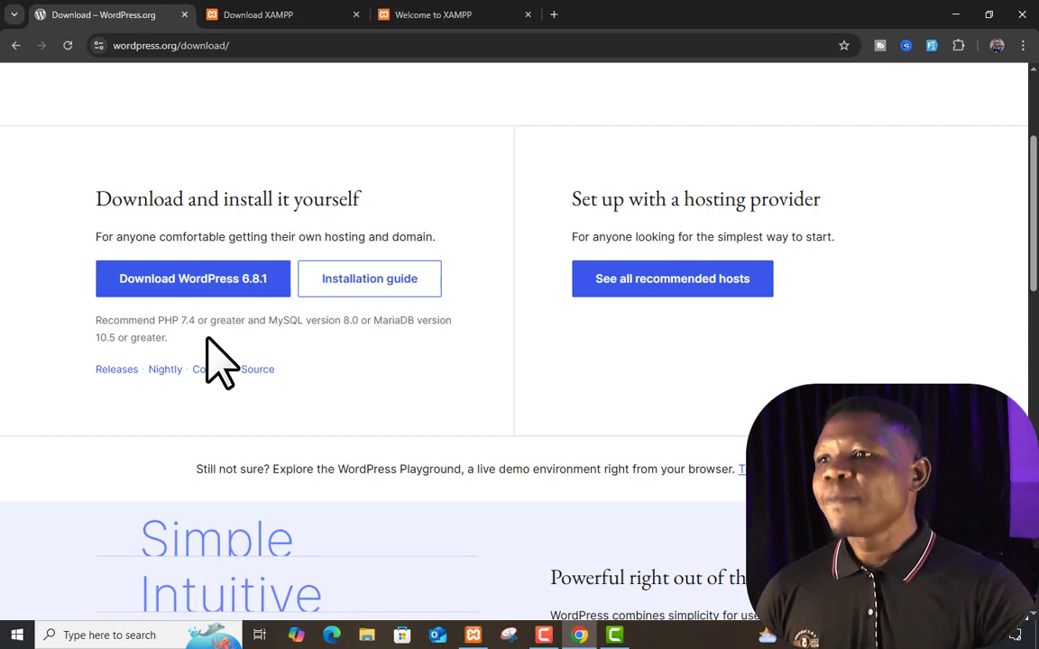
pyautogui.click(280, 14)
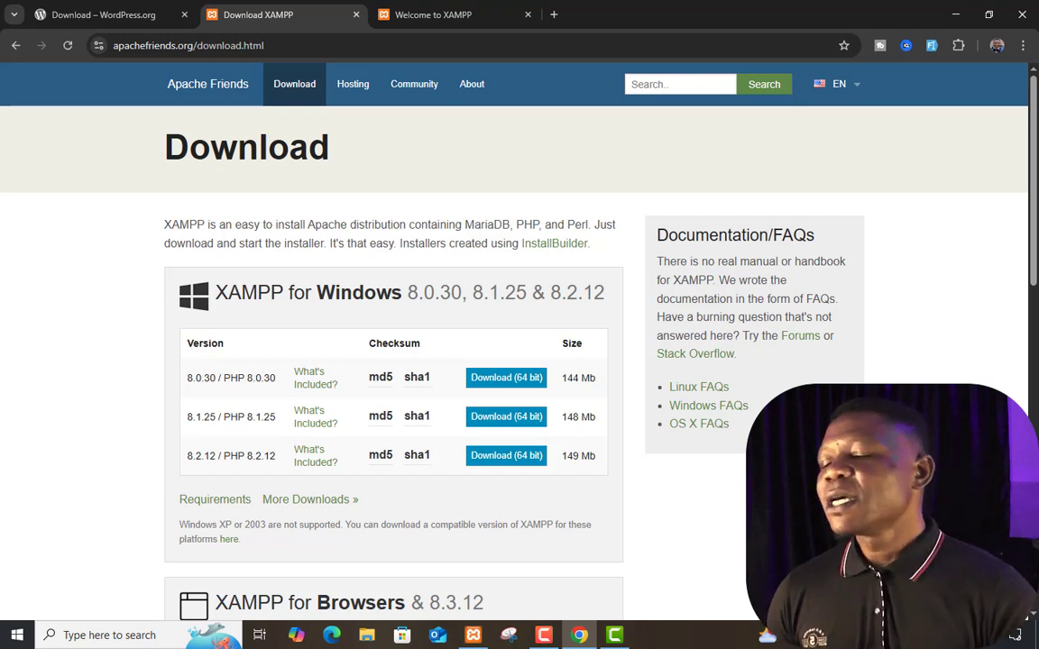
pyautogui.click(135, 15)
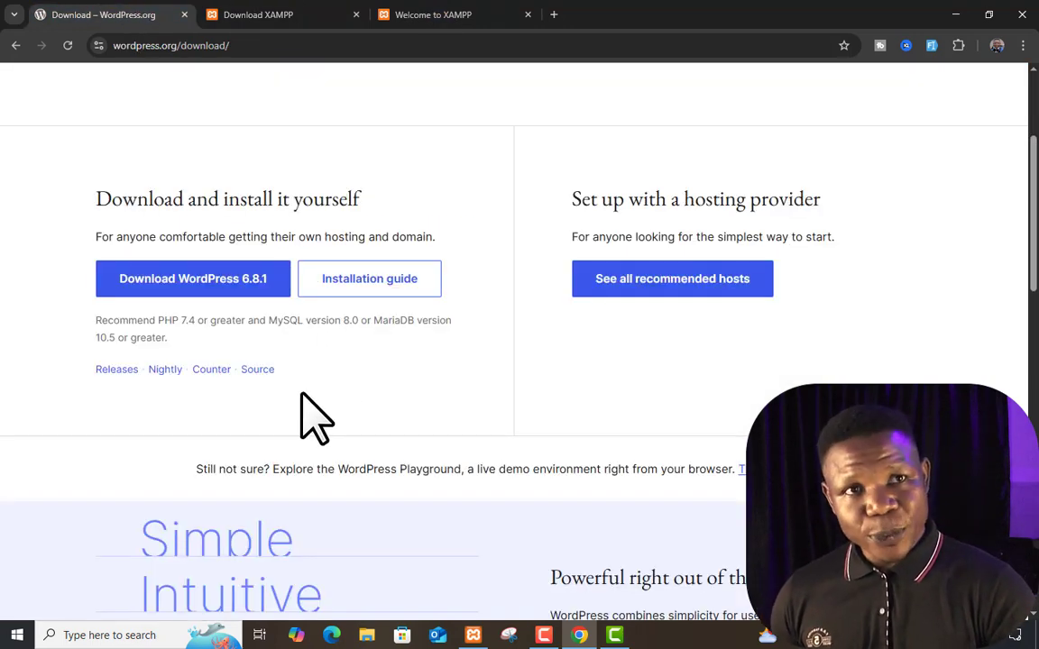
# Download wordpress-6.8.1.zip (27.2 MB) and show it in File Explorer's Downloads folder
pyautogui.click(227, 281)
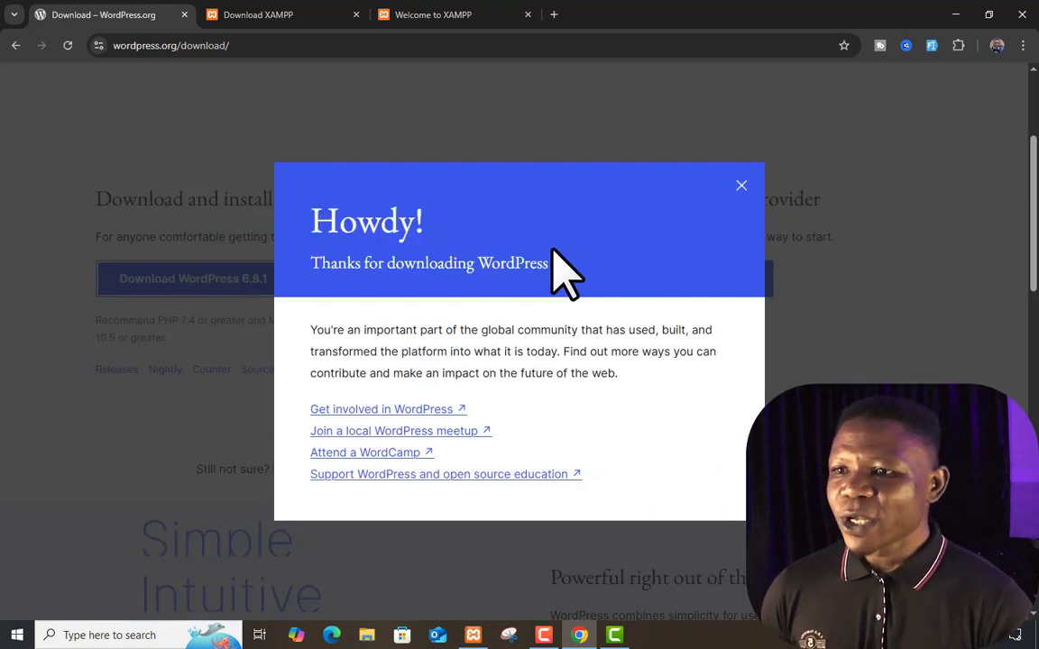
pyautogui.click(742, 185)
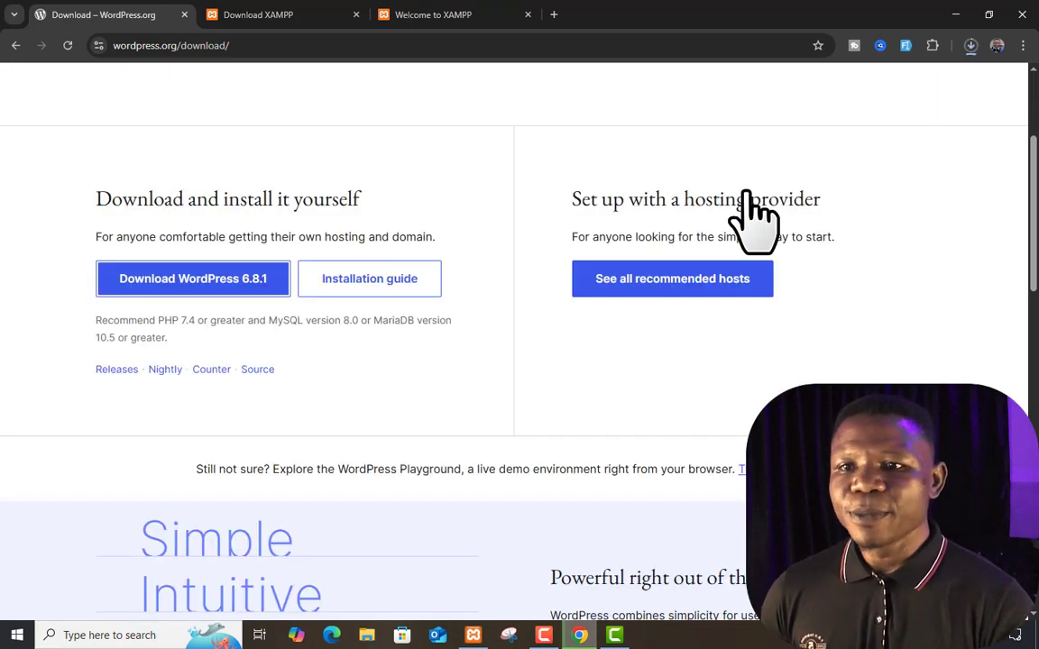
pyautogui.click(972, 46)
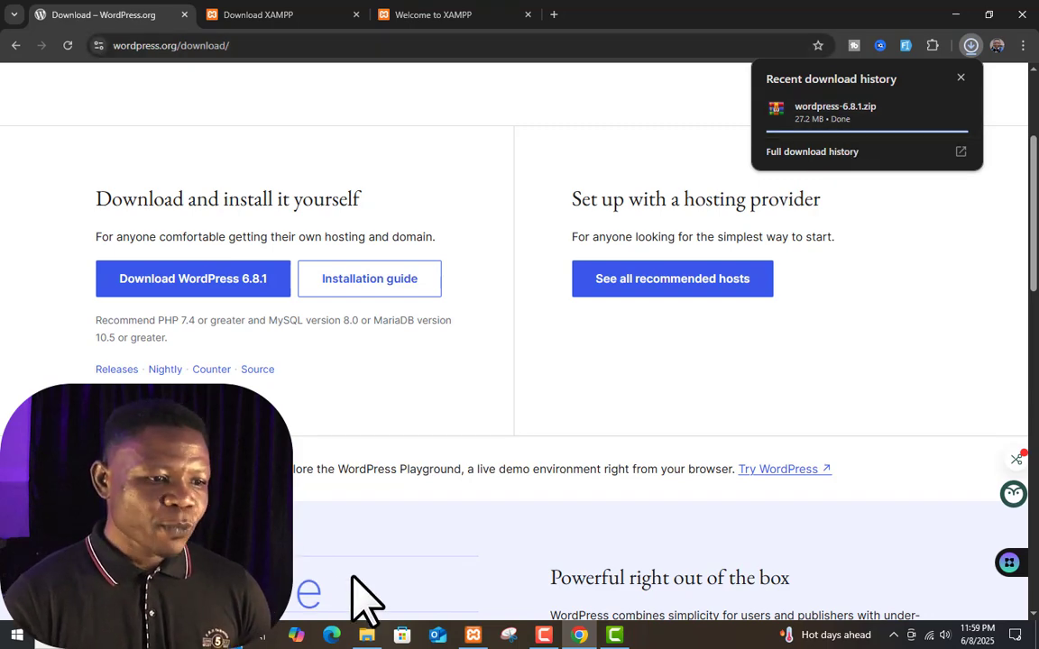
pyautogui.click(366, 635)
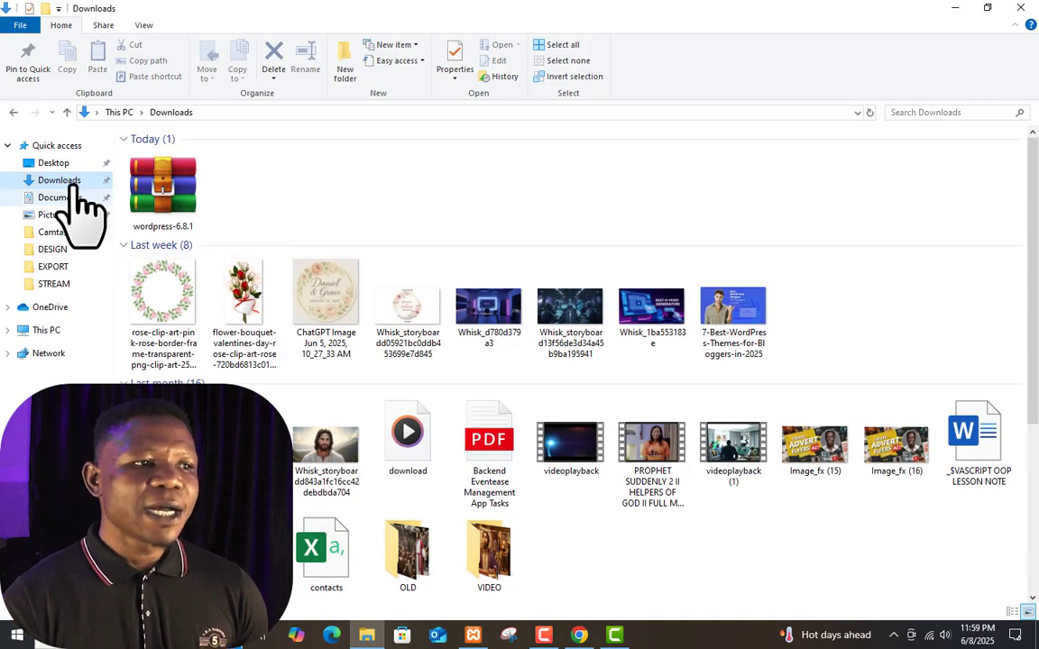
# Extract wordpress-6.8.1.zip here, creating a wordpress-6.8.1 folder beside the archive
pyautogui.click(160, 187)
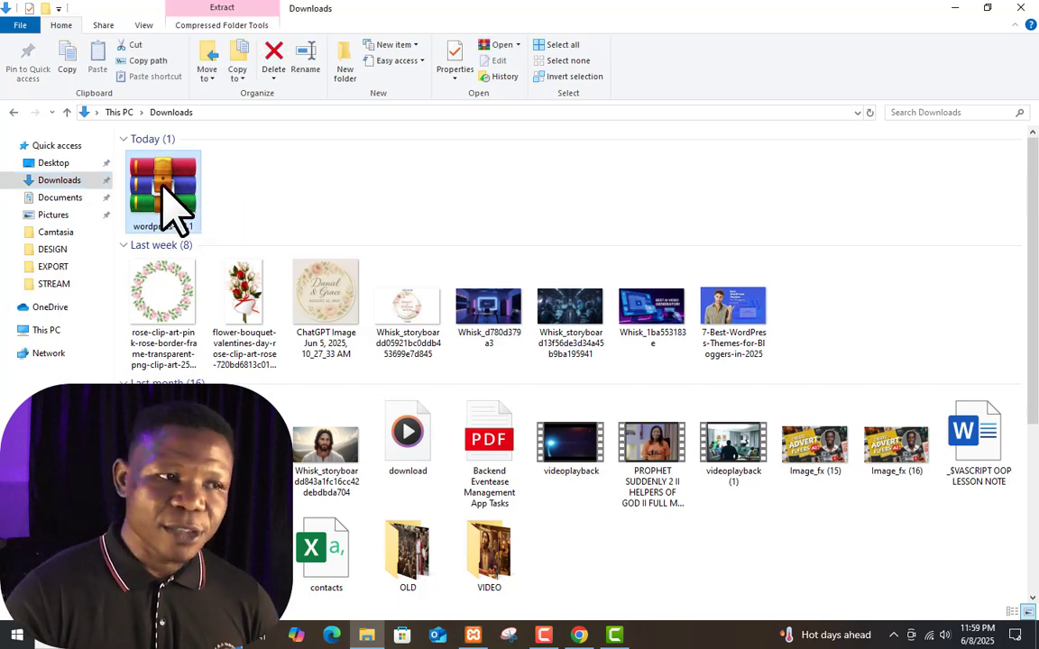
pyautogui.rightClick(165, 193)
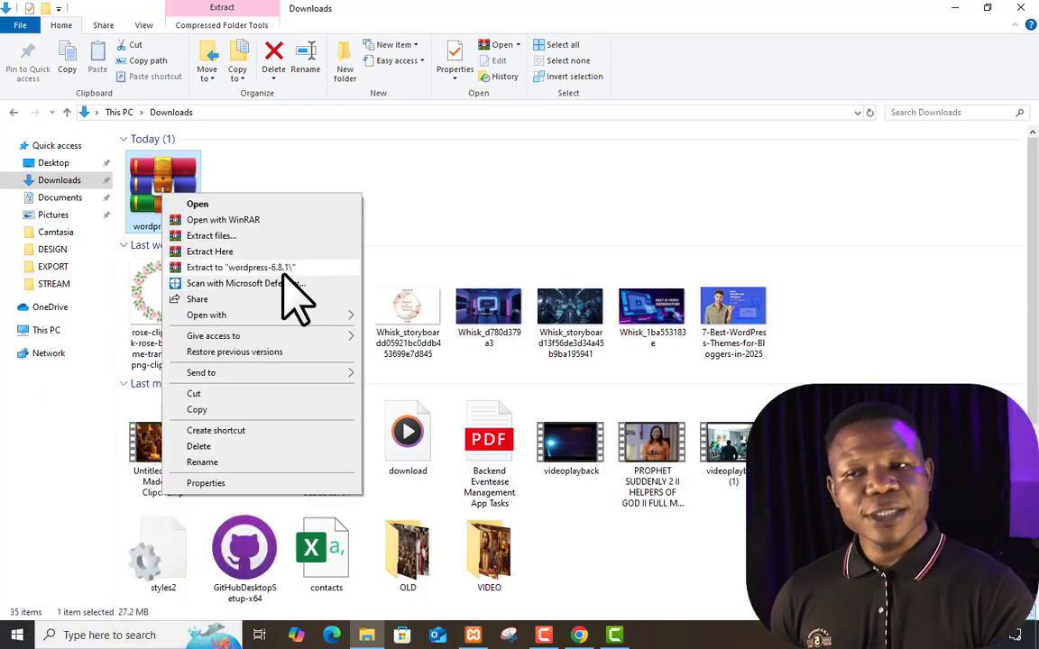
pyautogui.click(281, 273)
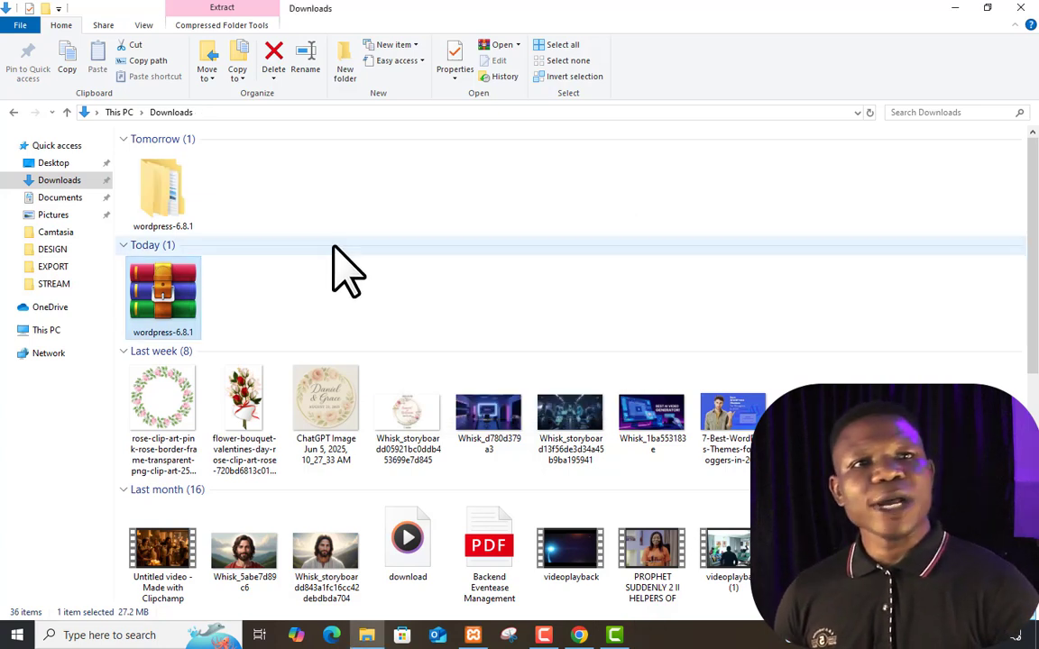
pyautogui.click(211, 190)
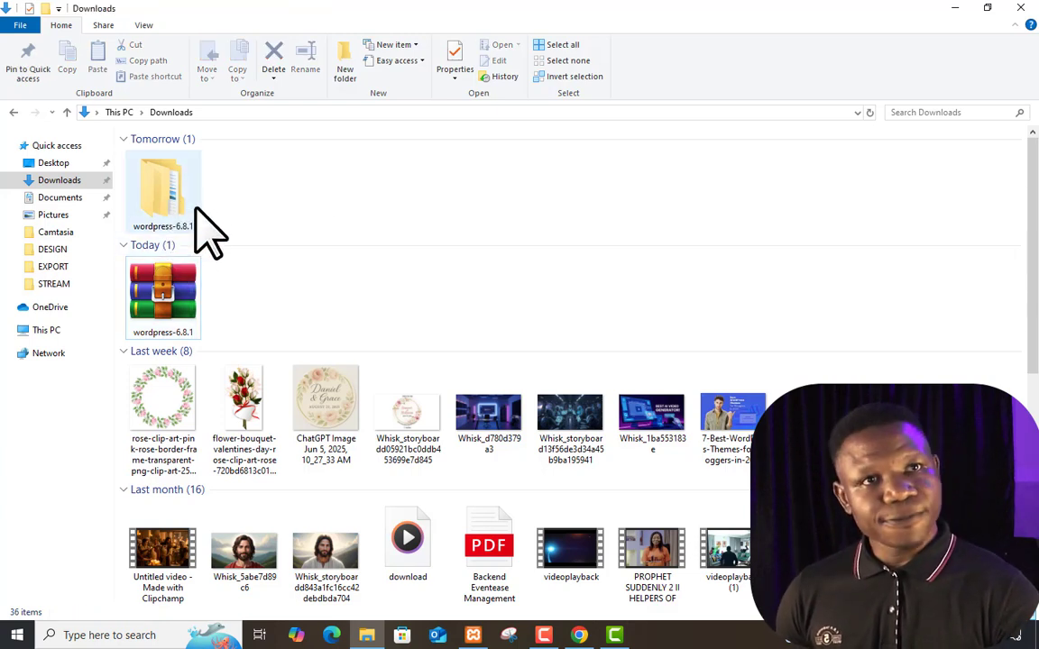
# Inside wordpress-6.8.1, rename the wordpress folder to 'philips'
pyautogui.doubleClick(179, 202)
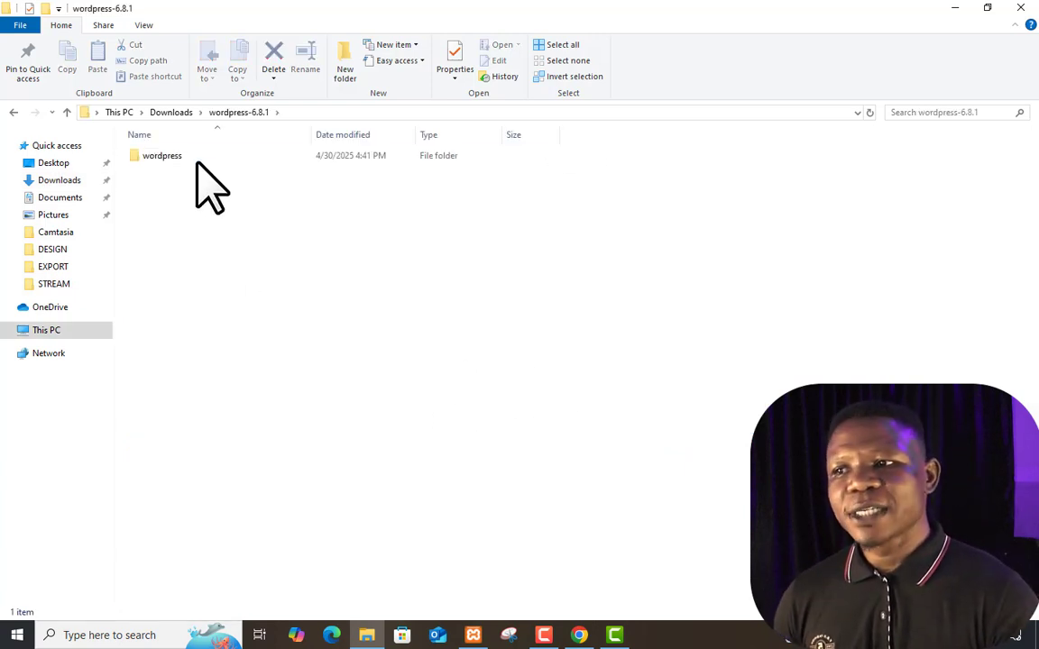
pyautogui.click(181, 158)
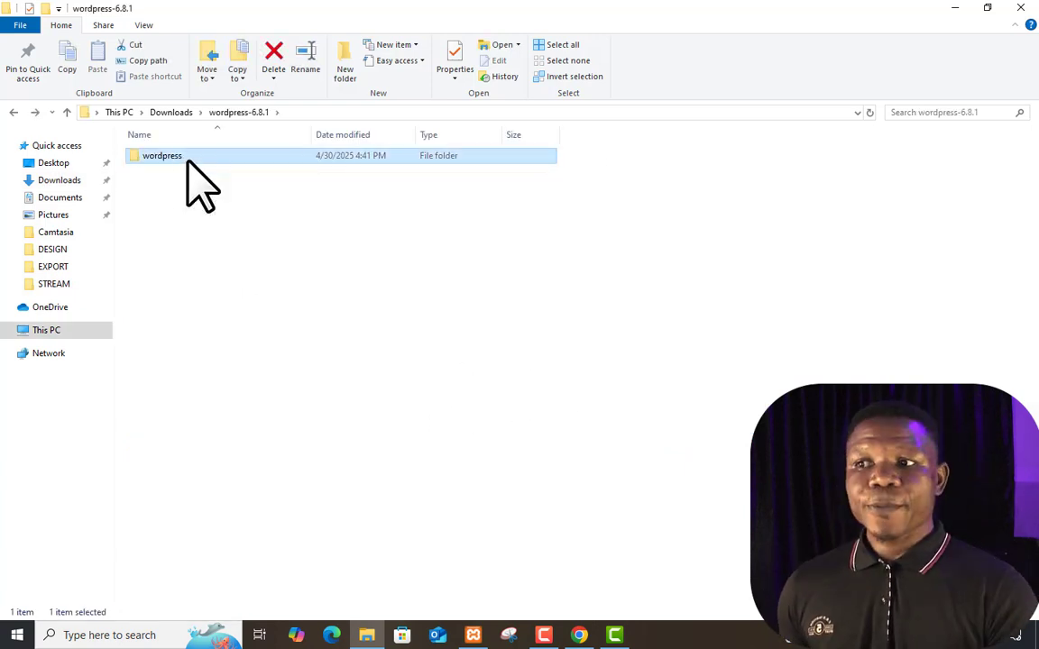
pyautogui.click(180, 158)
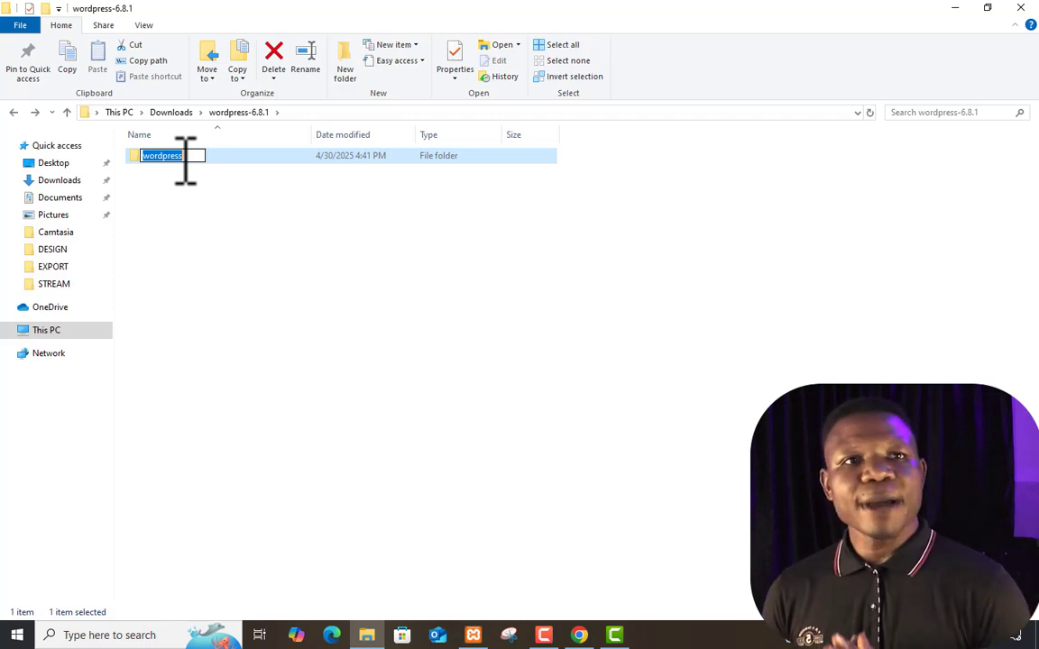
pyautogui.write('p')
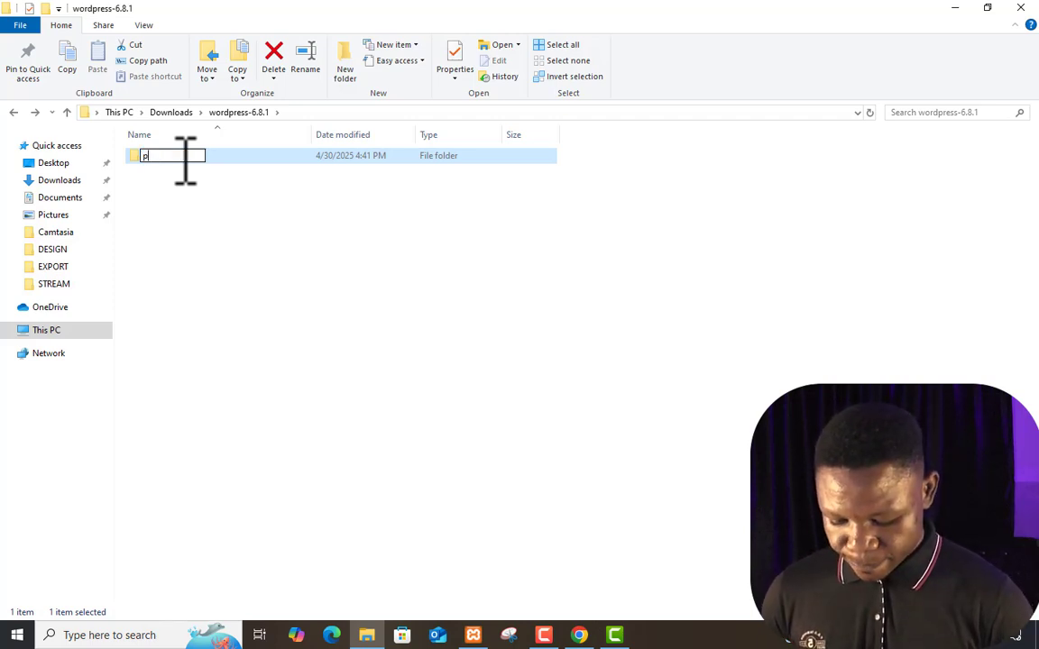
pyautogui.write('hilips')
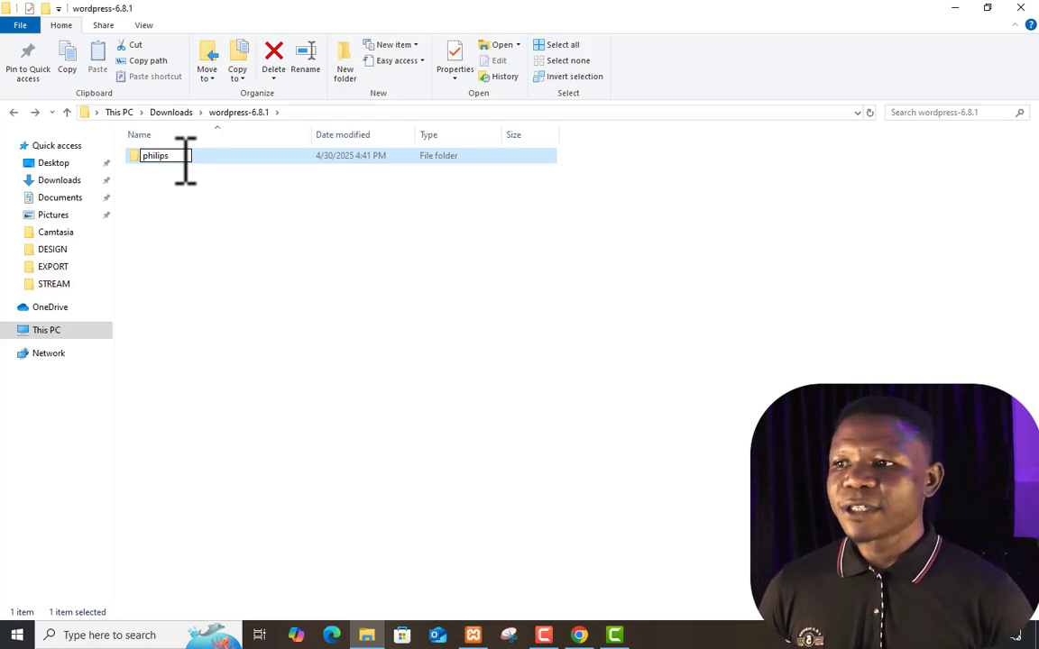
pyautogui.press('Return')
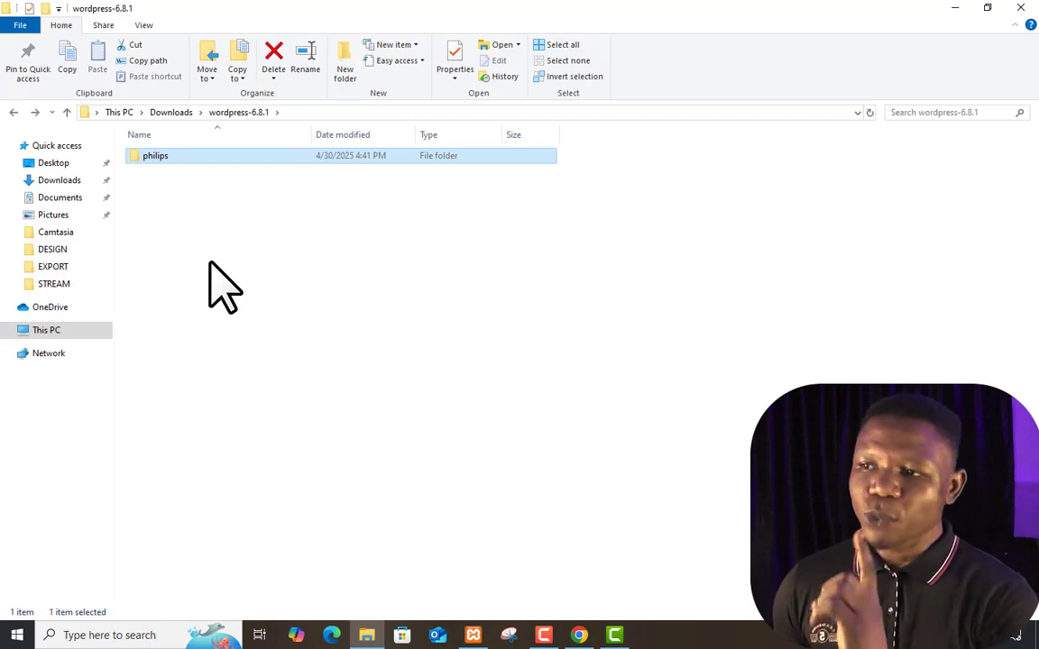
pyautogui.press('F2')
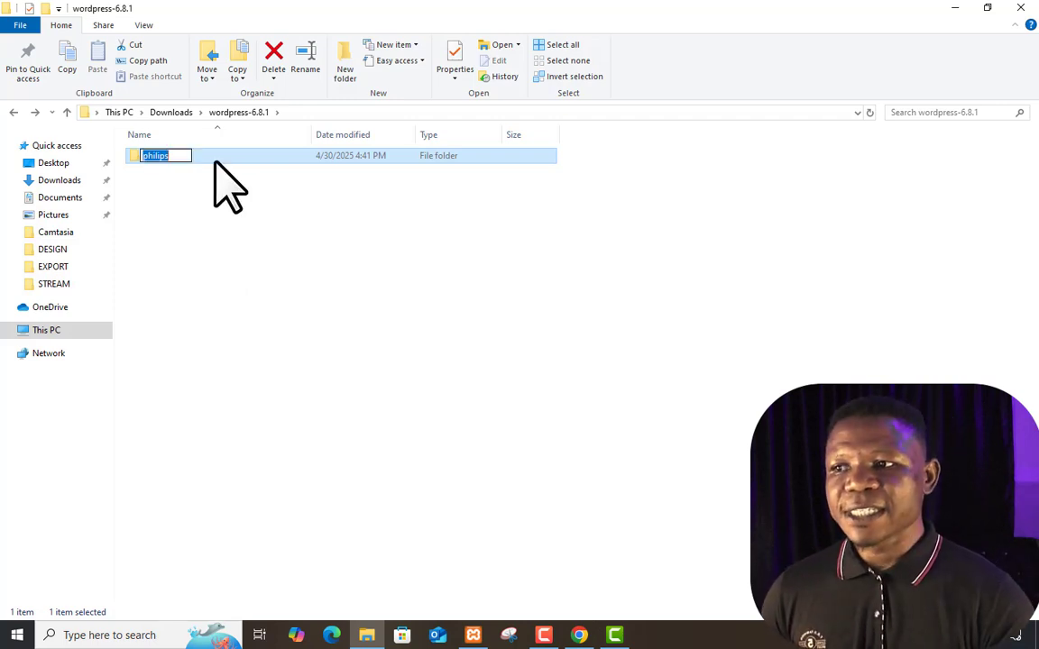
pyautogui.click(180, 155)
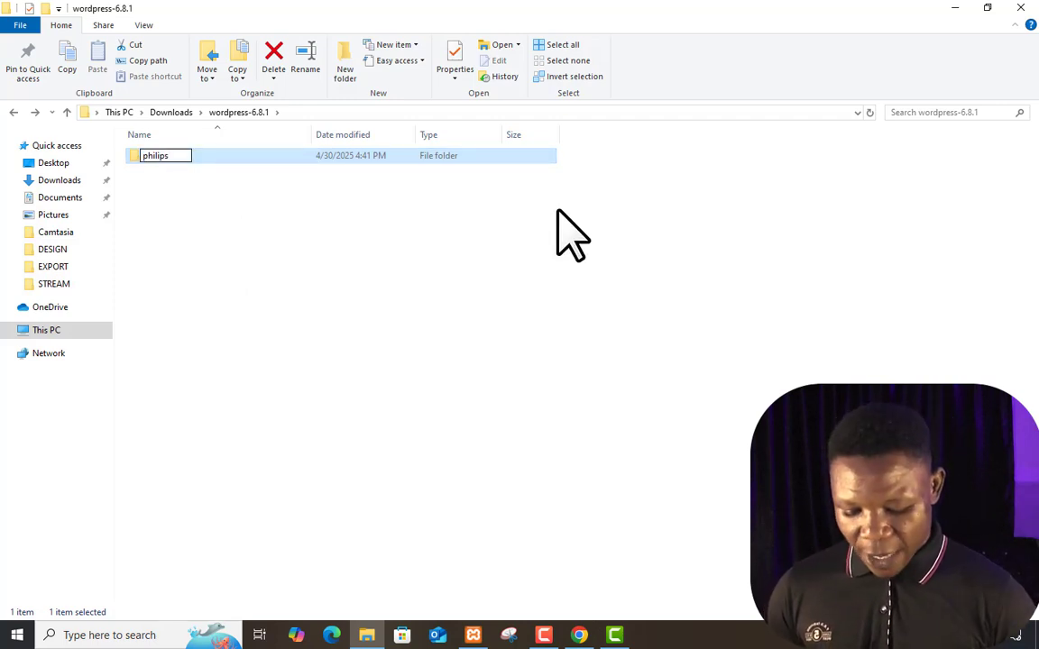
pyautogui.write('ola')
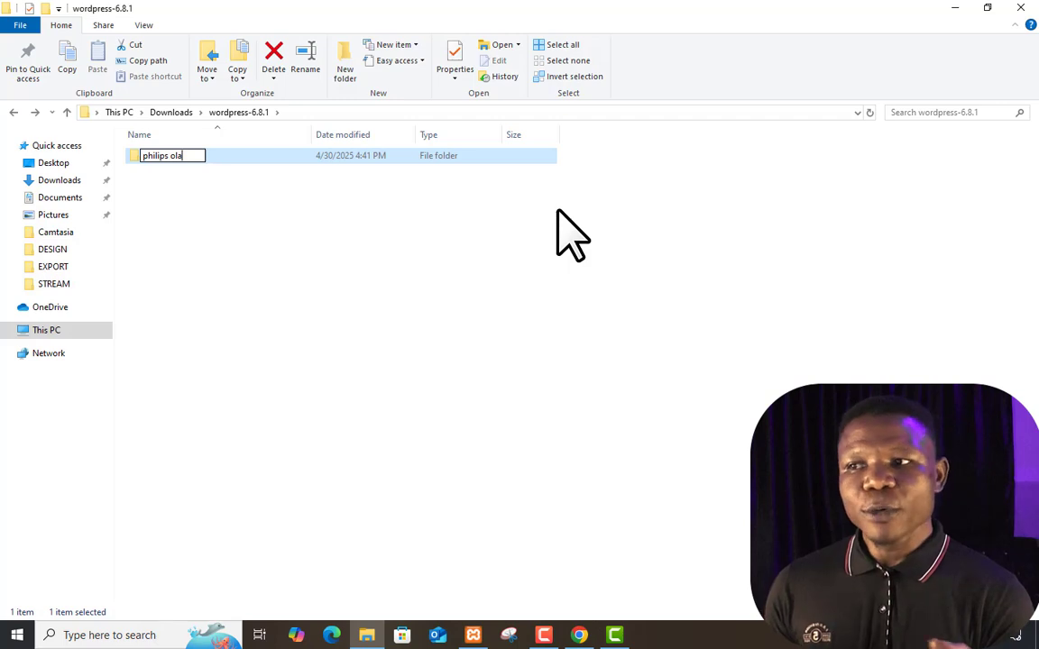
pyautogui.press('BackSpace')
pyautogui.press('BackSpace')
pyautogui.press('BackSpace')
pyautogui.press('BackSpace')
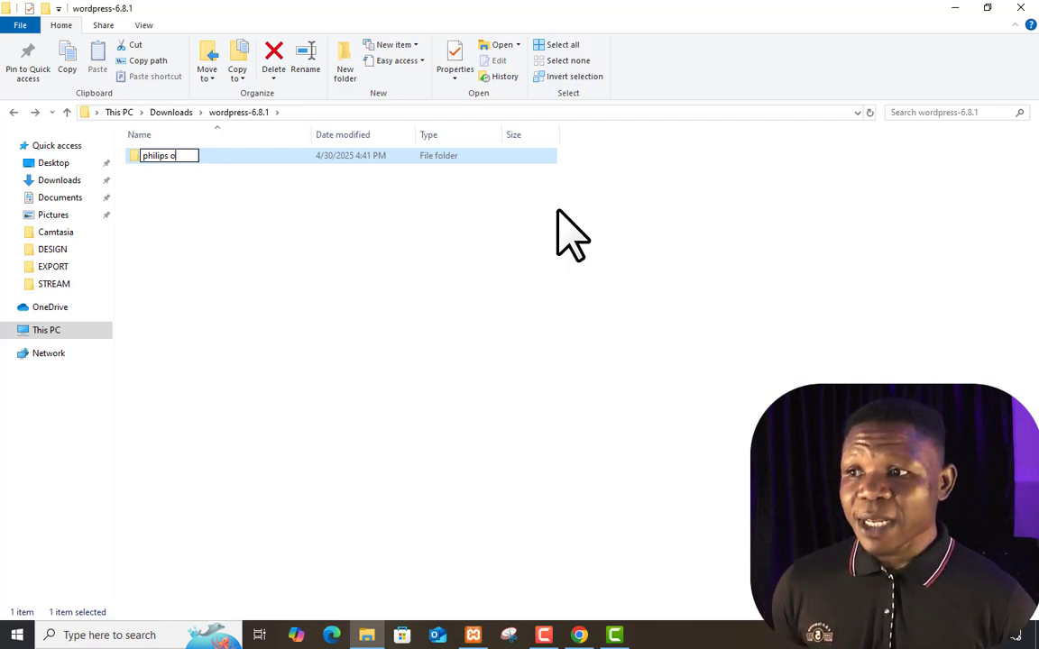
pyautogui.click(456, 252)
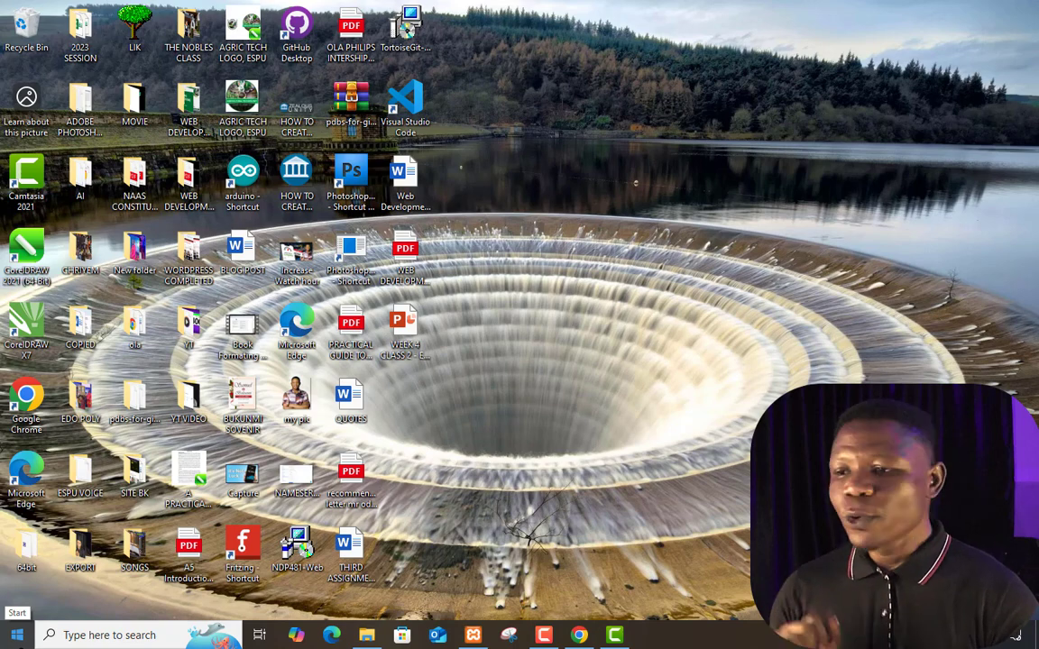
# Restore XAMPP Control Panel and start Apache (ports 80, 443) and MySQL (port 3306)
pyautogui.moveTo(476, 638)
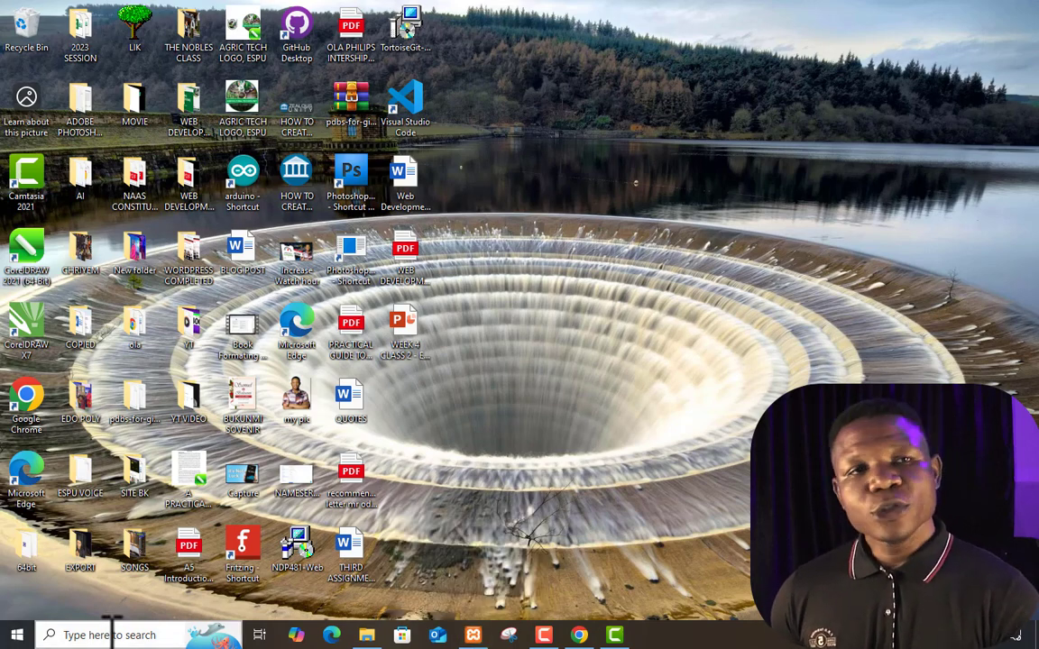
pyautogui.click(474, 636)
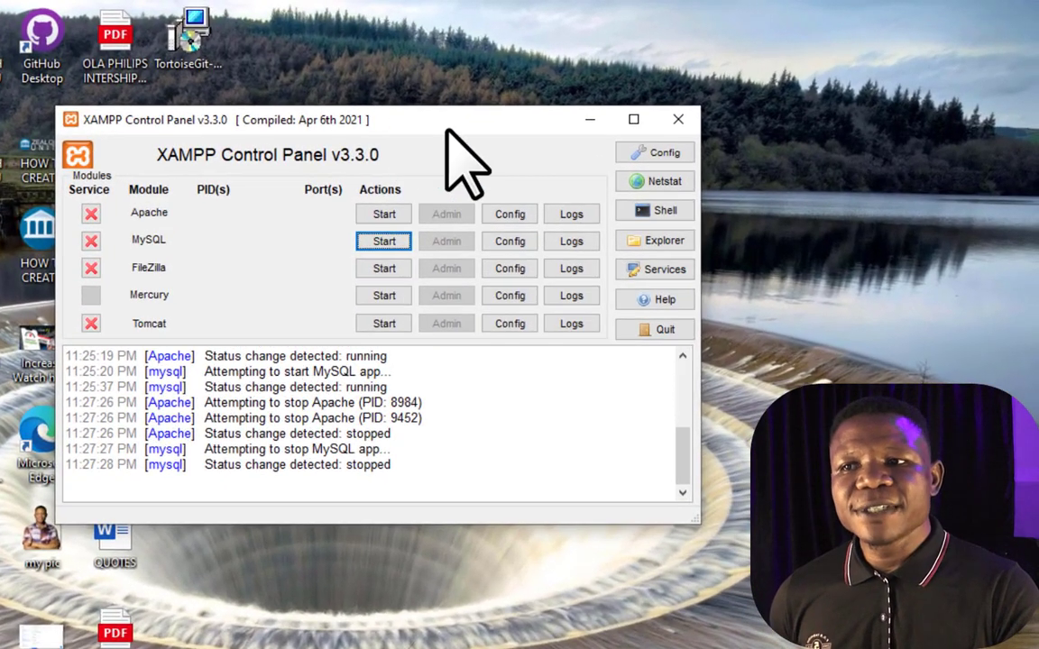
pyautogui.moveTo(445, 129); pyautogui.dragTo(416, 123)
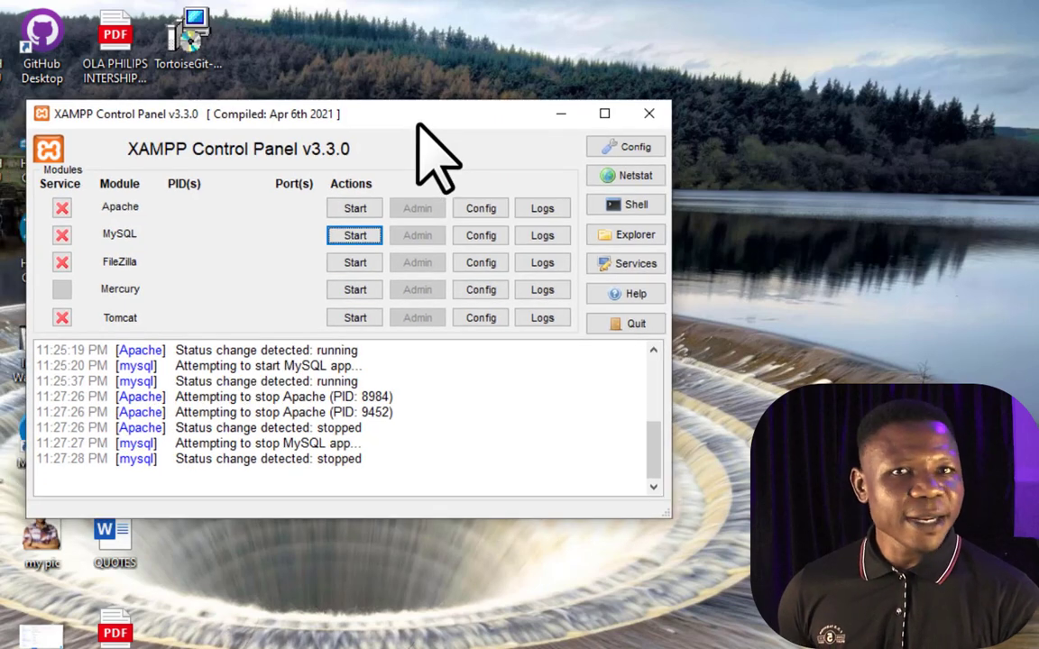
pyautogui.click(352, 208)
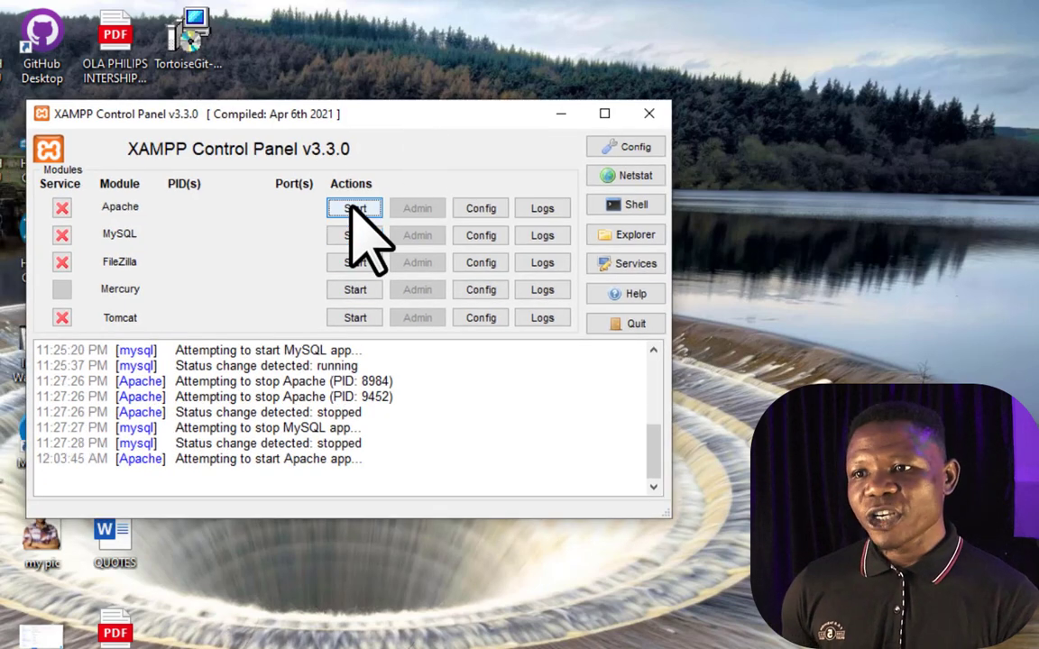
pyautogui.click(356, 236)
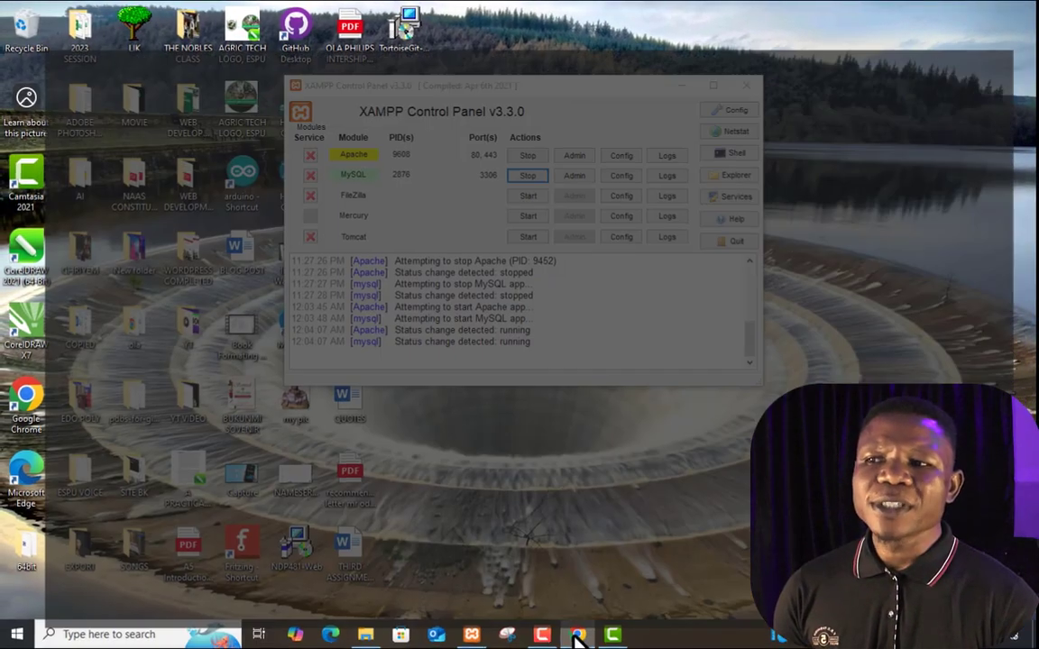
# Replace the old XAMPP welcome tab with localhost, loading the XAMPP 8.1.10 dashboard
pyautogui.click(578, 635)
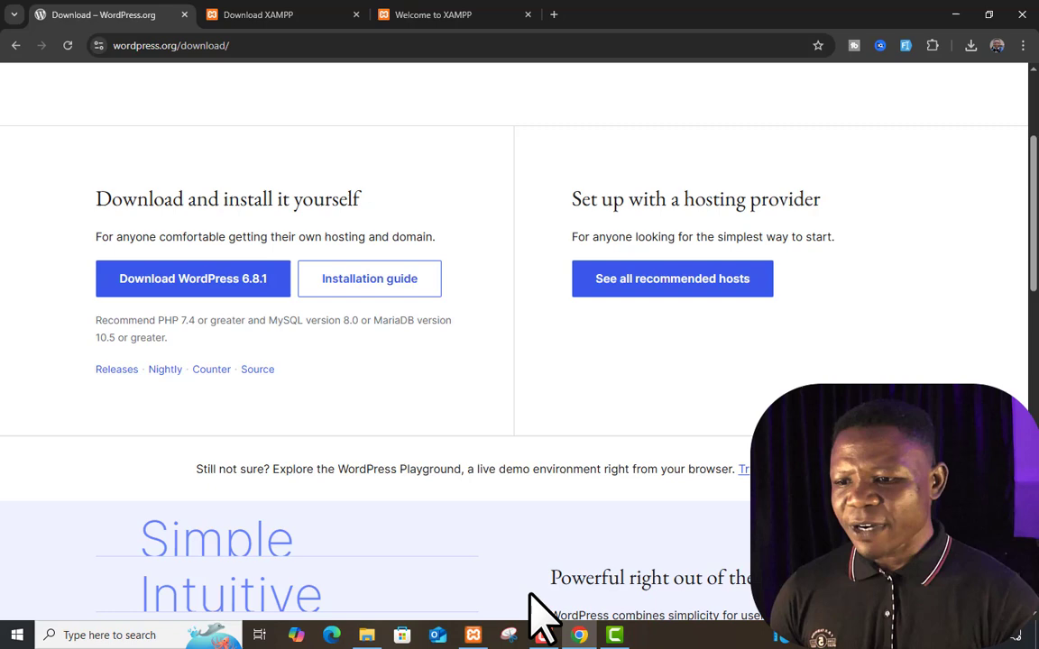
pyautogui.click(472, 635)
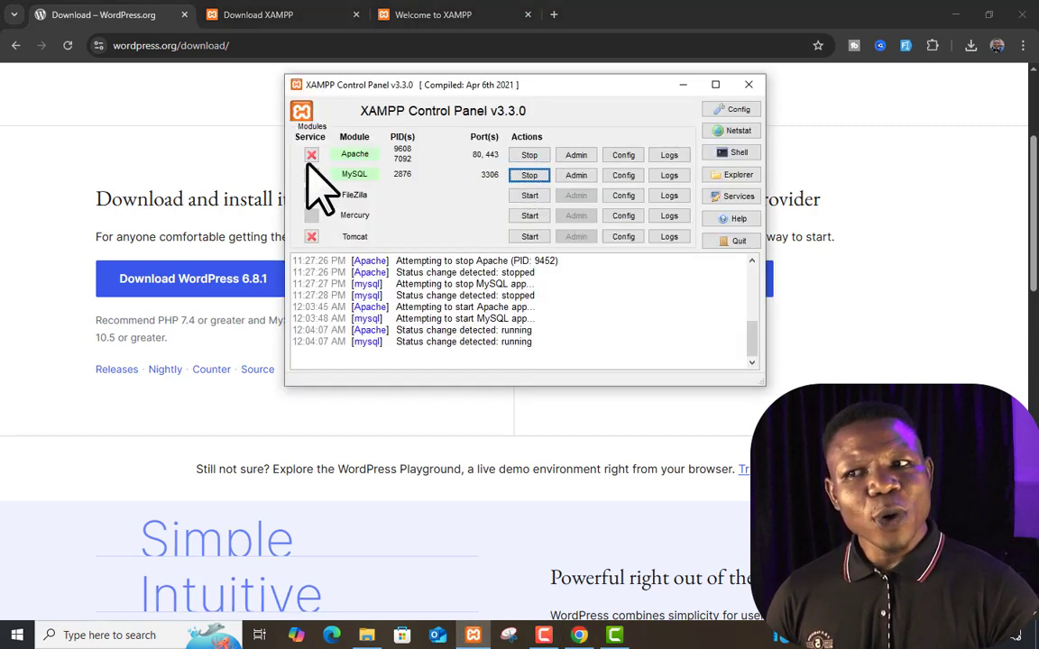
pyautogui.click(111, 127)
pyautogui.click(527, 14)
pyautogui.click(385, 16)
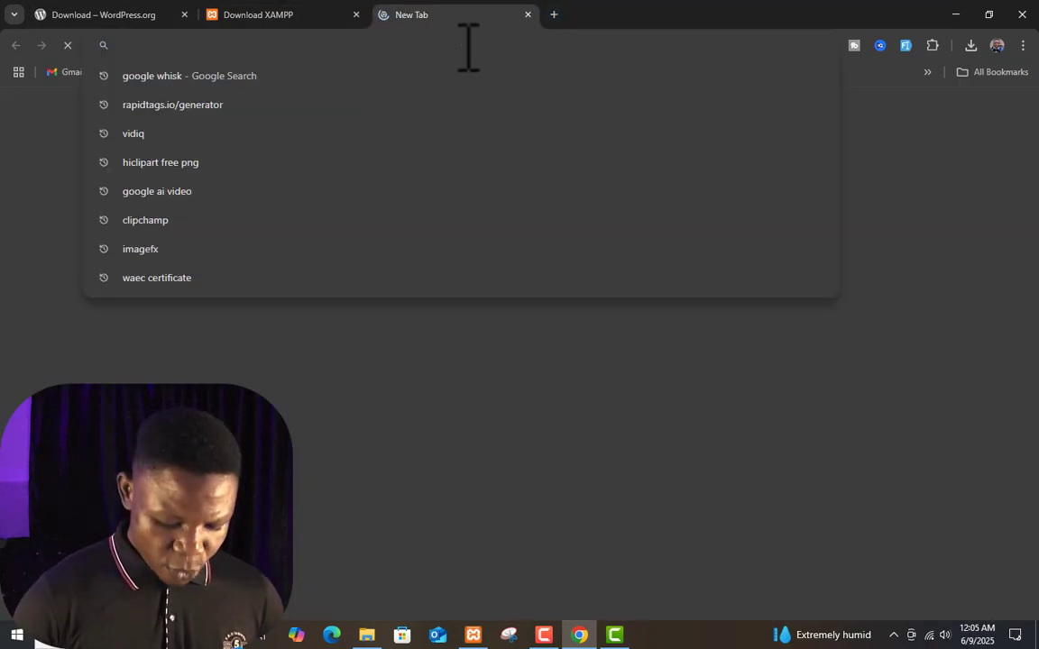
pyautogui.write('localhost')
pyautogui.press('Return')
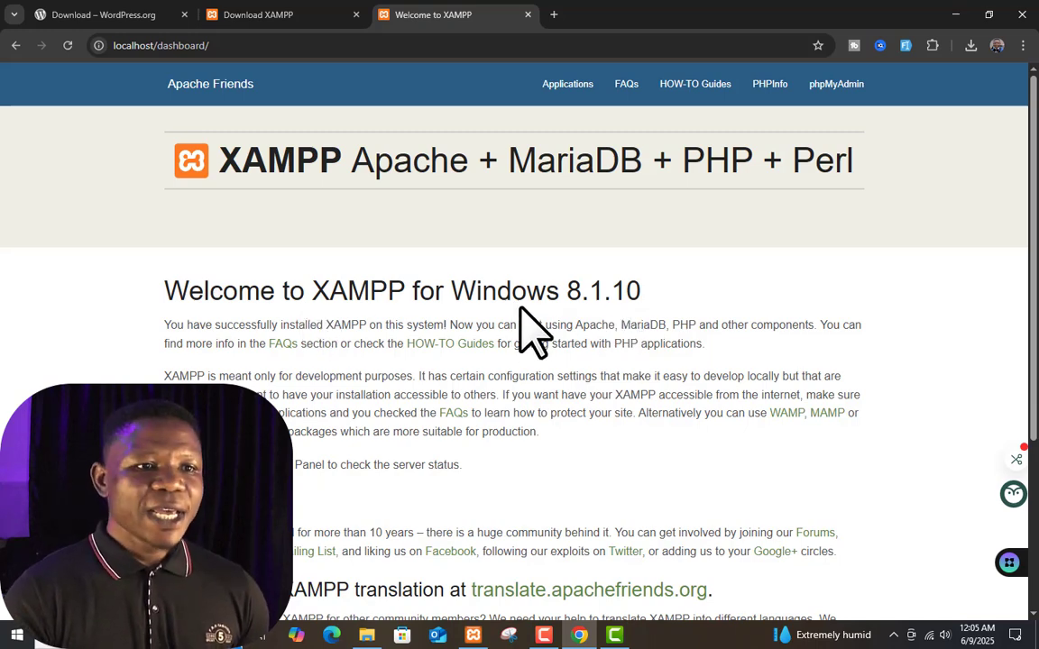
pyautogui.scroll(-3, 556, 308)
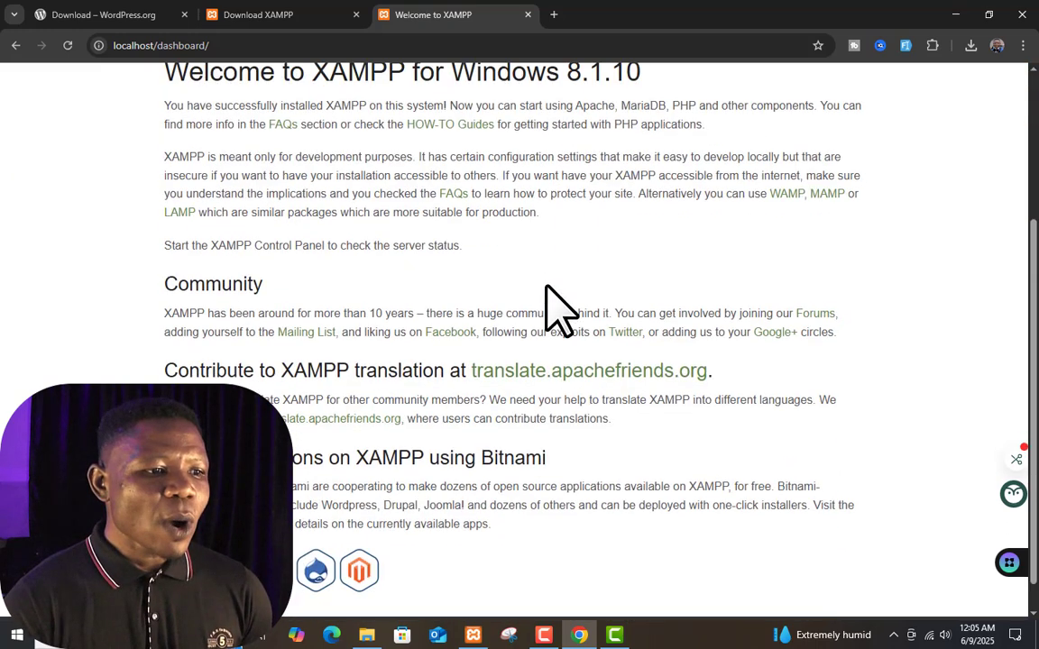
pyautogui.scroll(3, 557, 309)
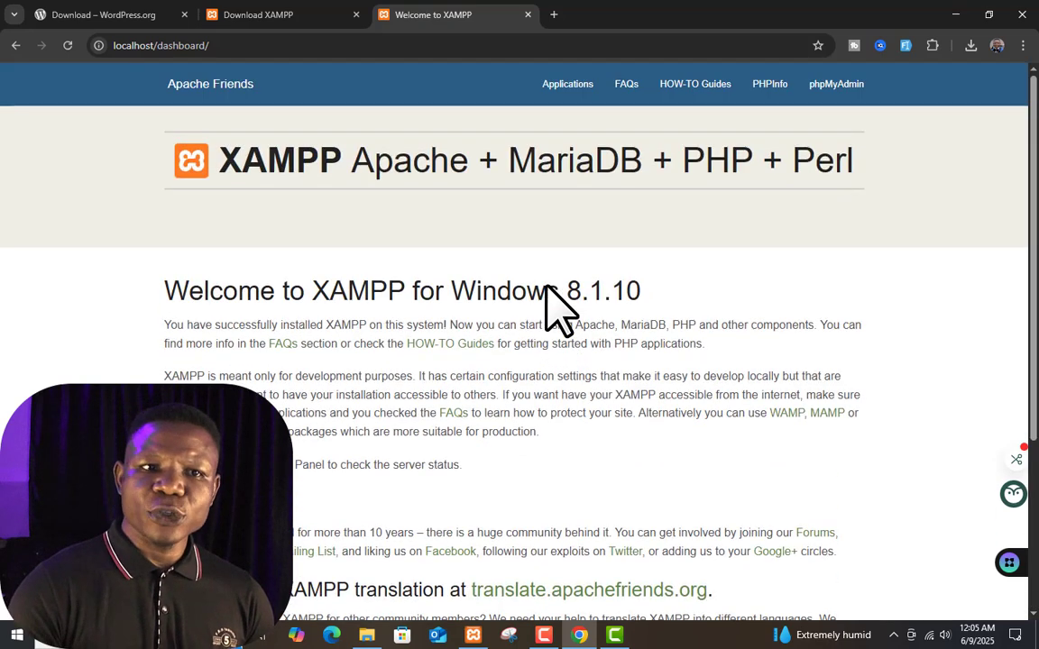
# Open the localhost PHP info page and compare it against the WordPress download requirements
pyautogui.click(769, 85)
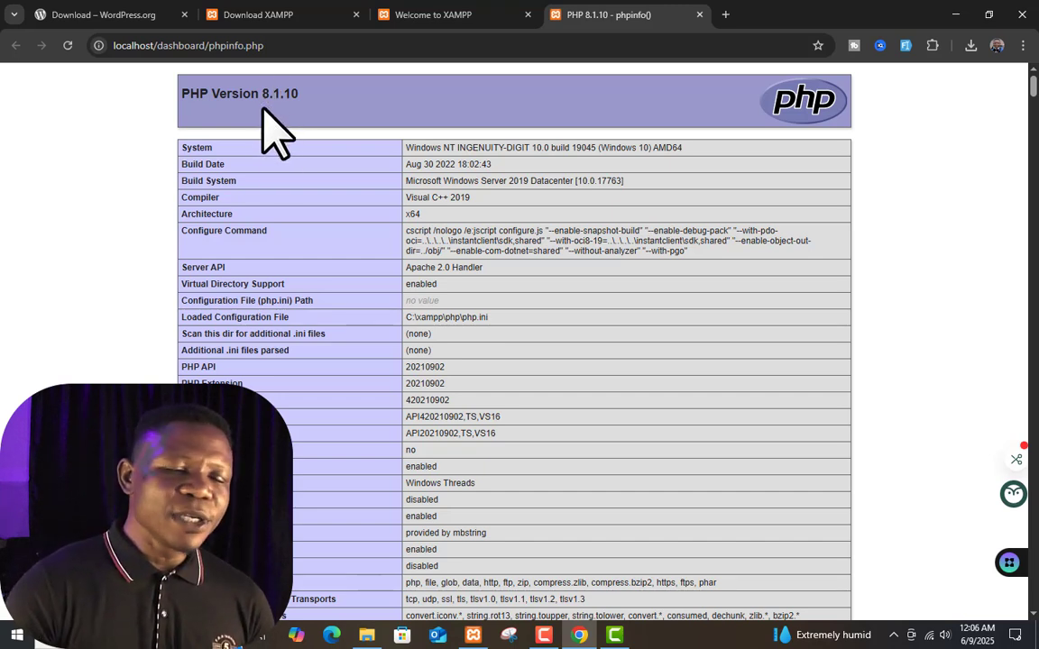
pyautogui.click(108, 15)
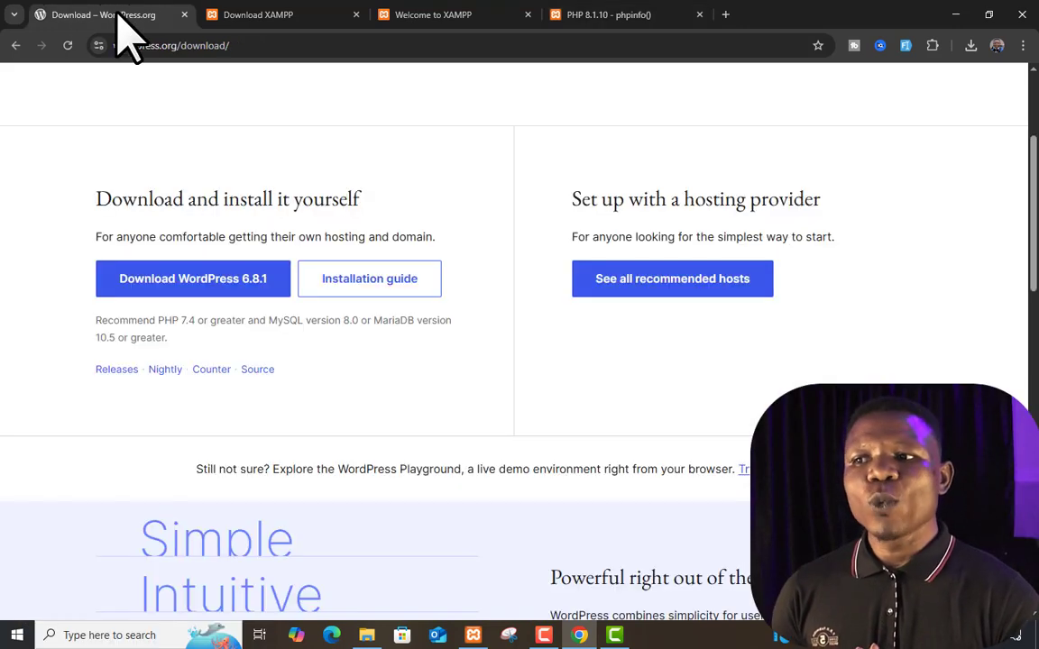
pyautogui.click(609, 17)
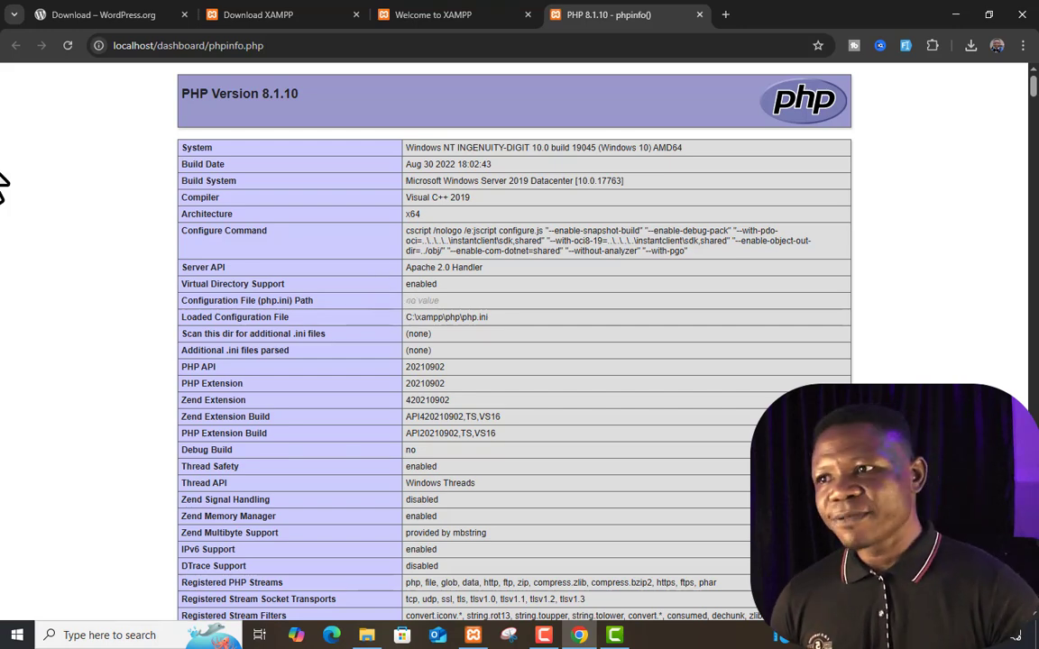
pyautogui.click(127, 15)
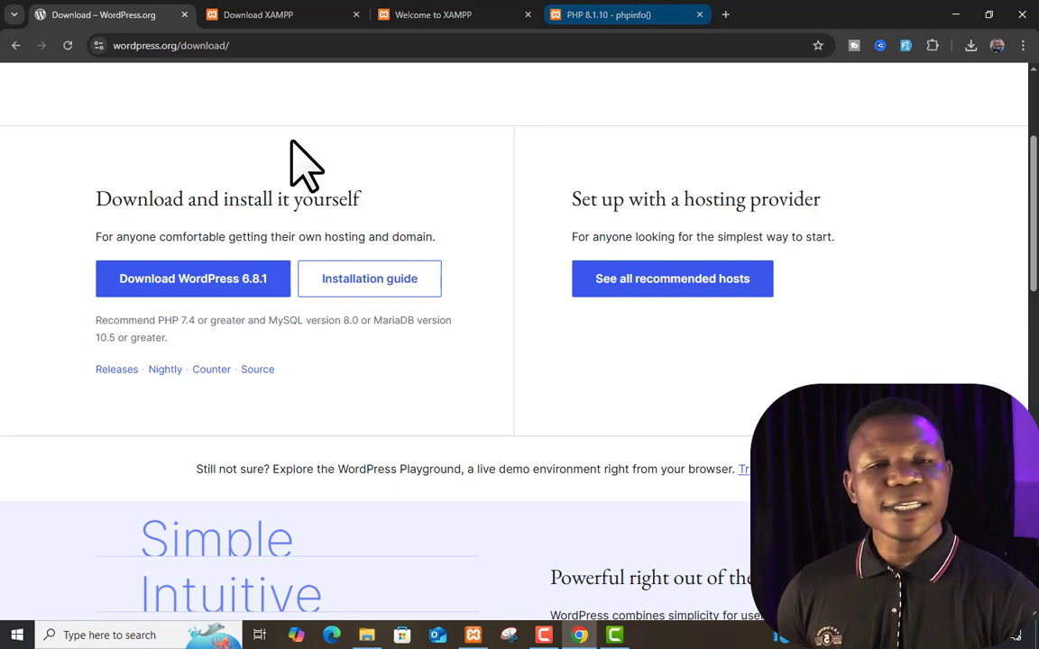
pyautogui.click(609, 14)
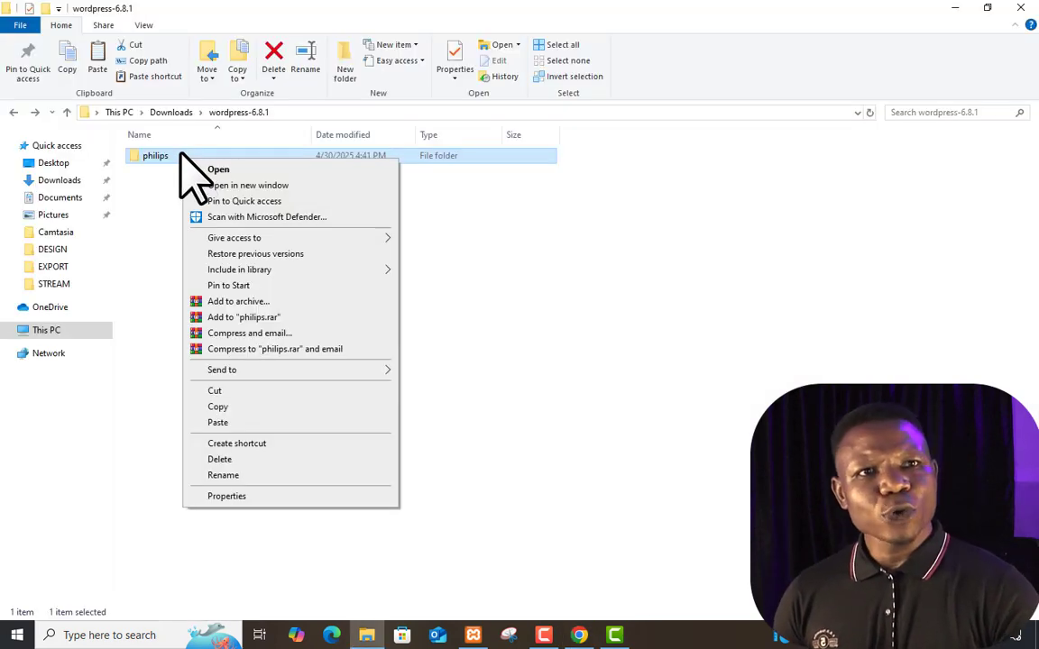
# Copy the philips folder and open C:\xampp\htdocs through XAMPP's Explorer button
pyautogui.click(218, 407)
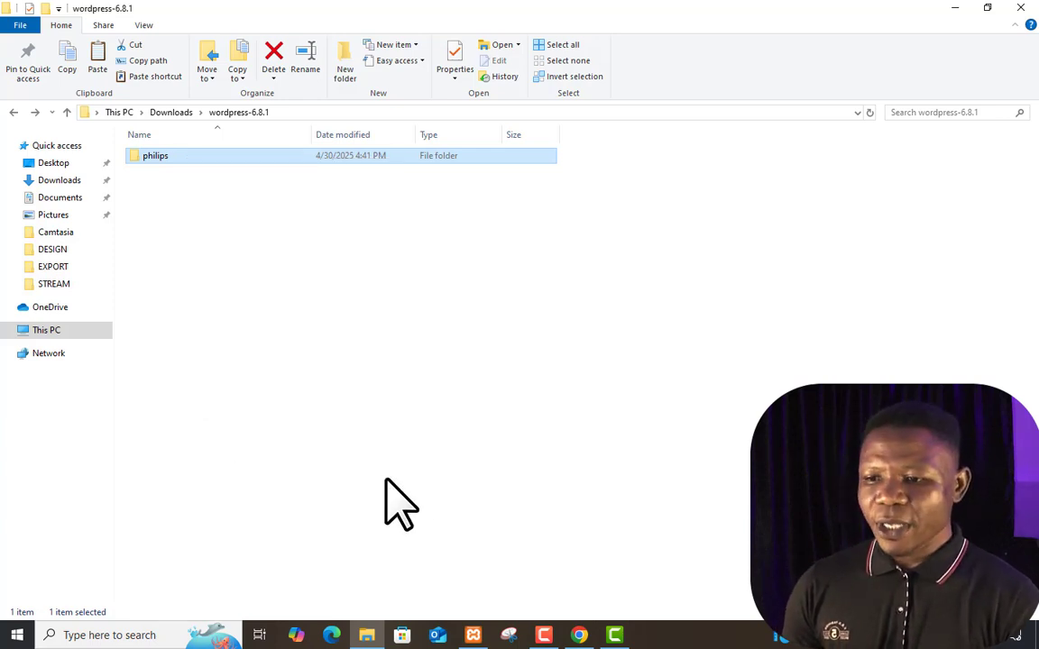
pyautogui.click(473, 635)
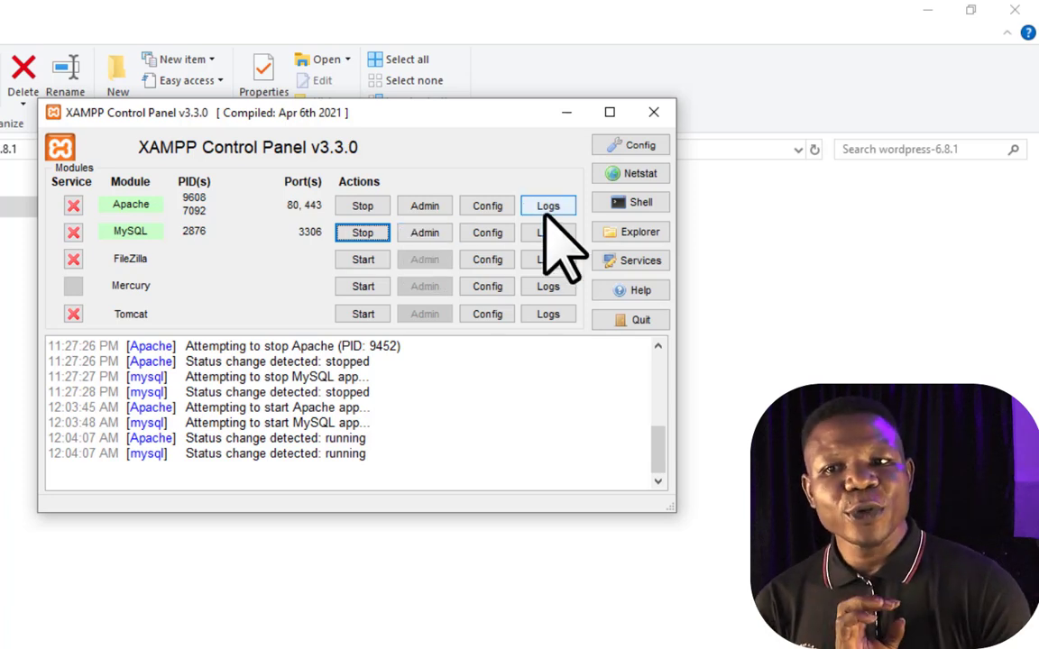
pyautogui.click(643, 235)
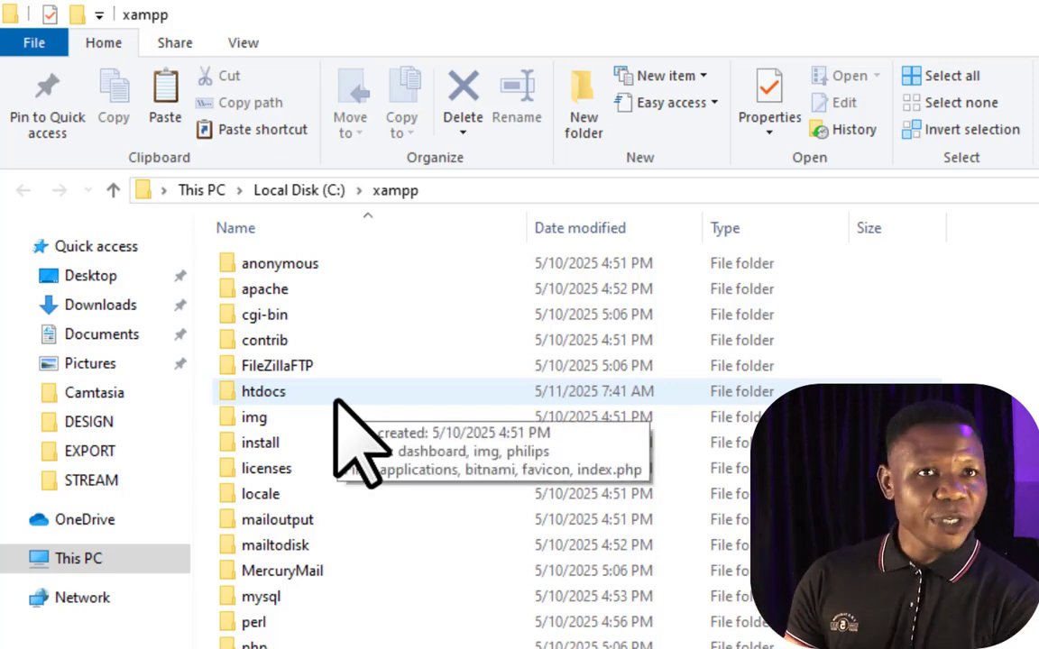
pyautogui.click(336, 398)
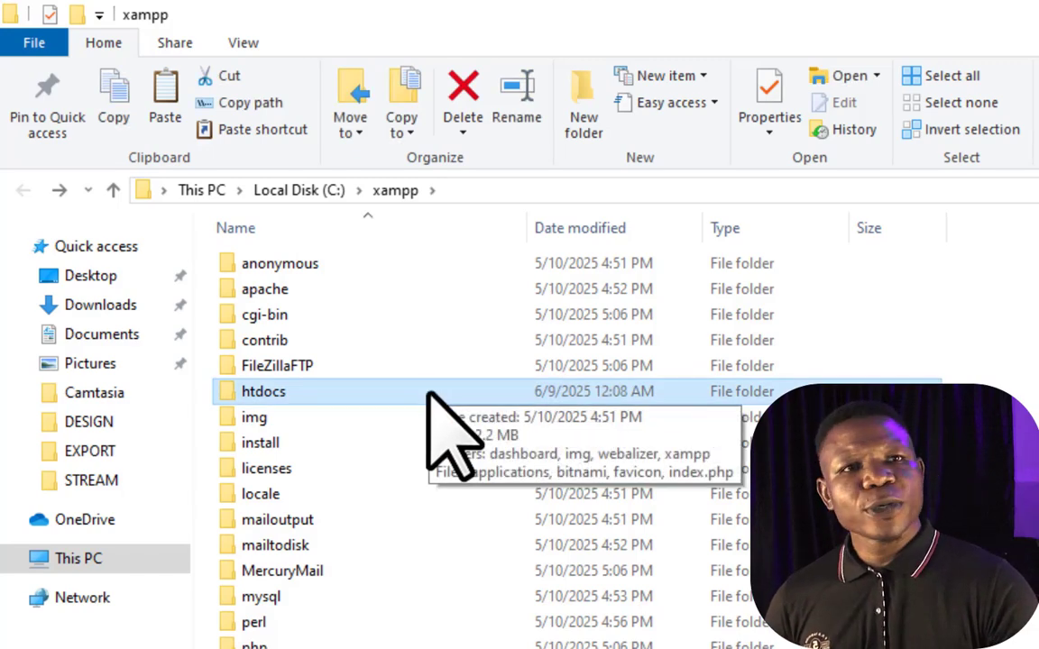
pyautogui.doubleClick(430, 393)
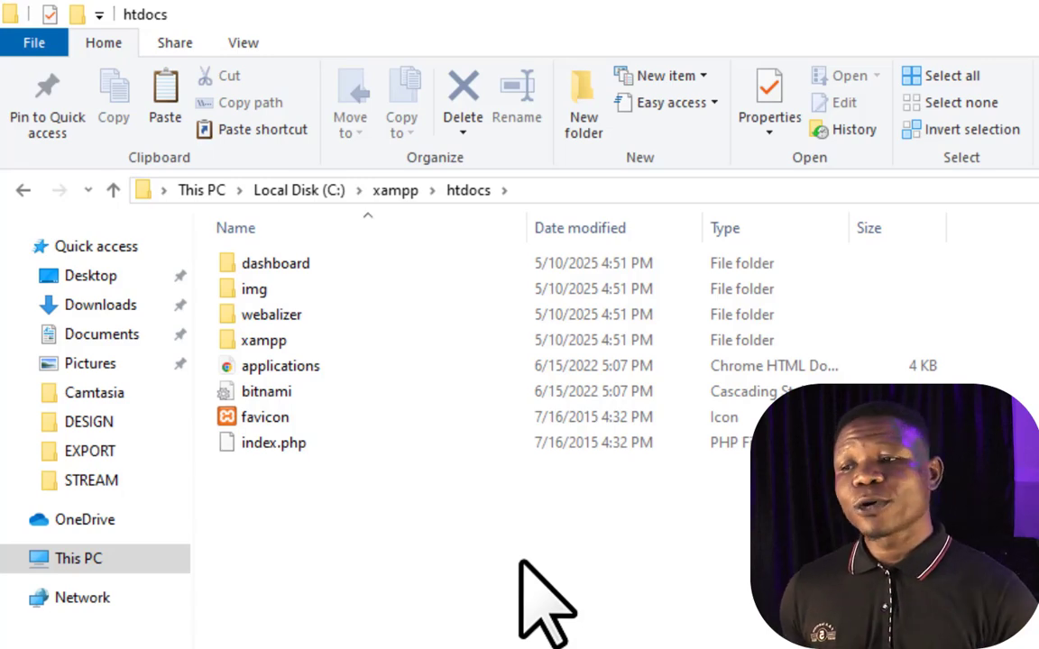
# Paste the copied philips folder into htdocs and return to Chrome with a new tab
pyautogui.hotkey('ctrl', 'v')
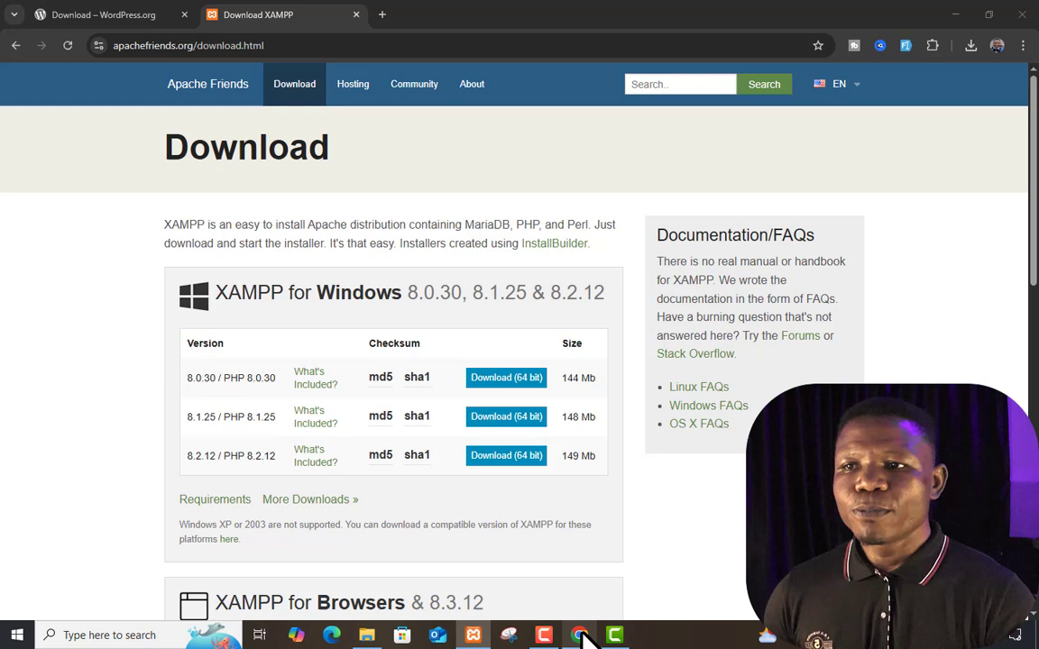
pyautogui.click(579, 634)
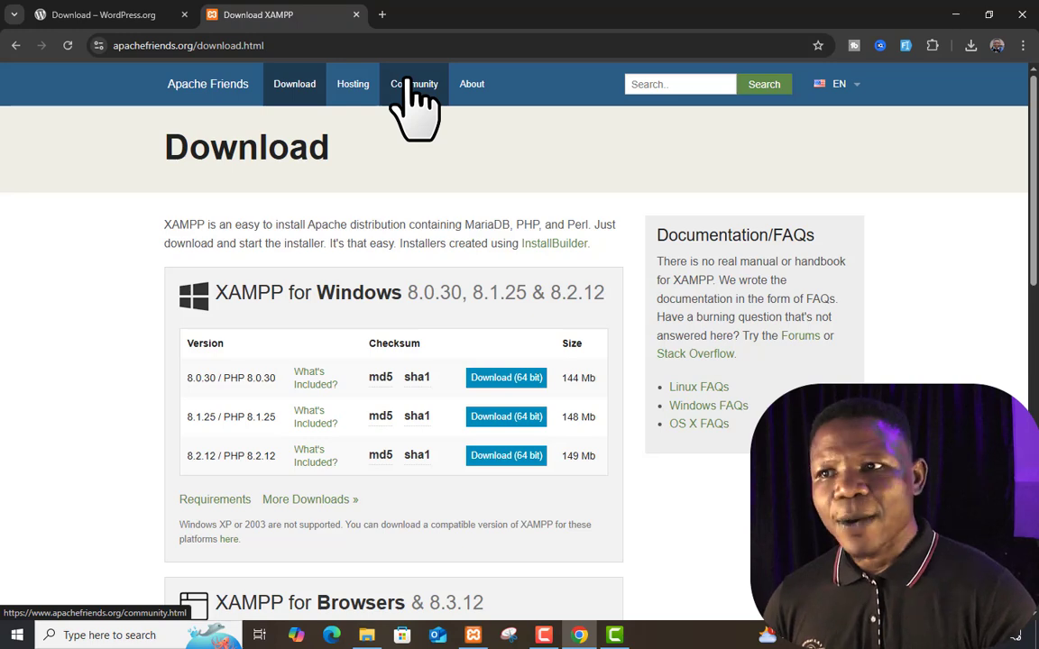
pyautogui.click(380, 15)
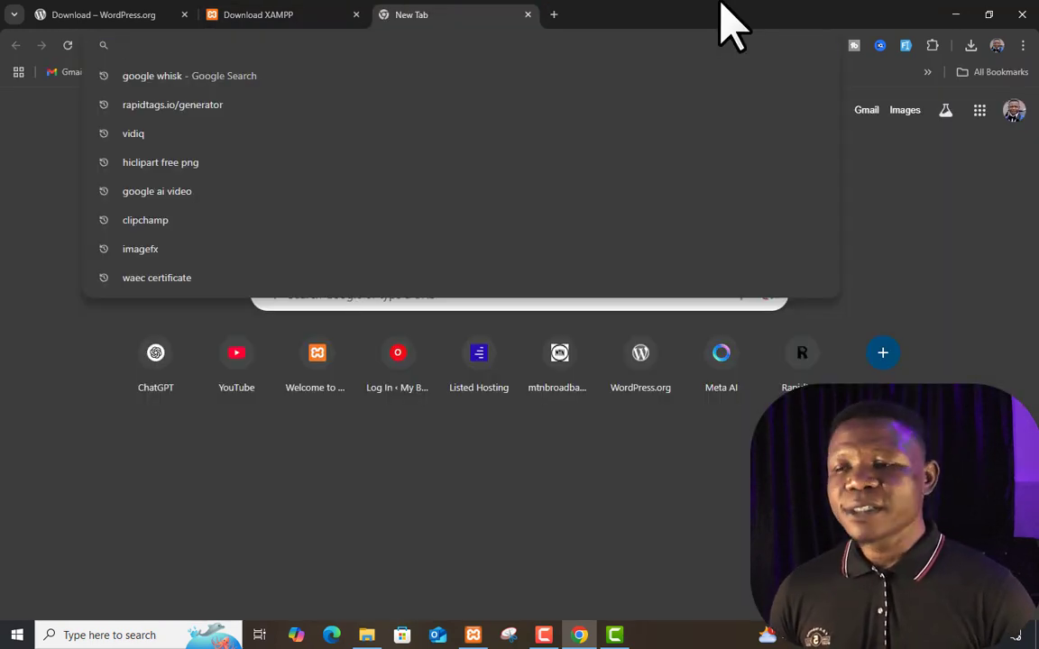
# Load phpMyAdmin at localhost/phpmyadmin
pyautogui.write('lo')
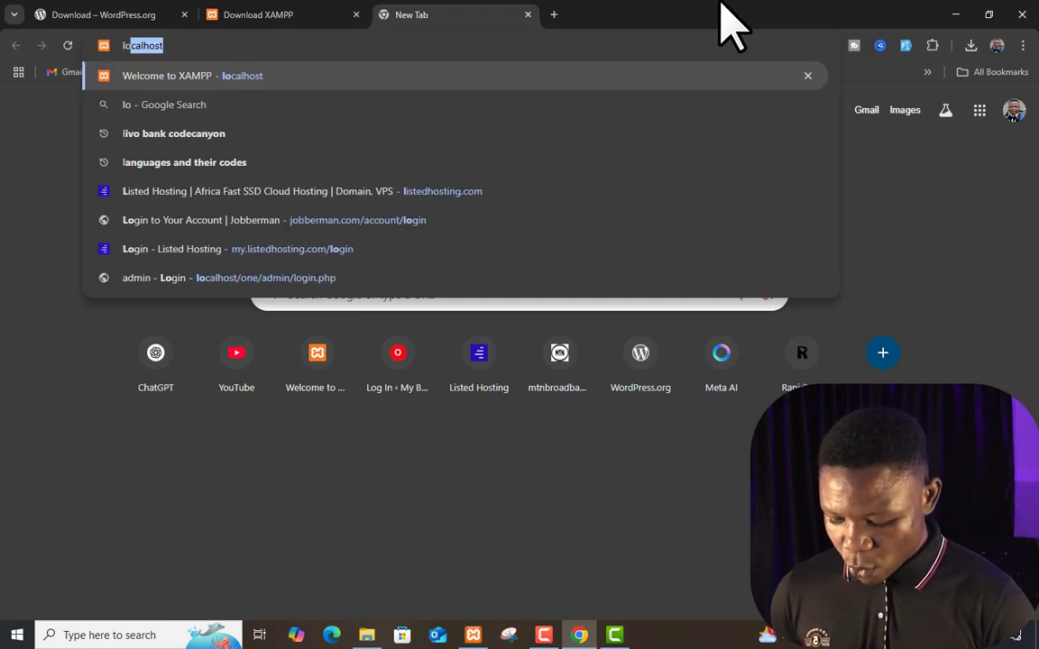
pyautogui.write('calhost/p')
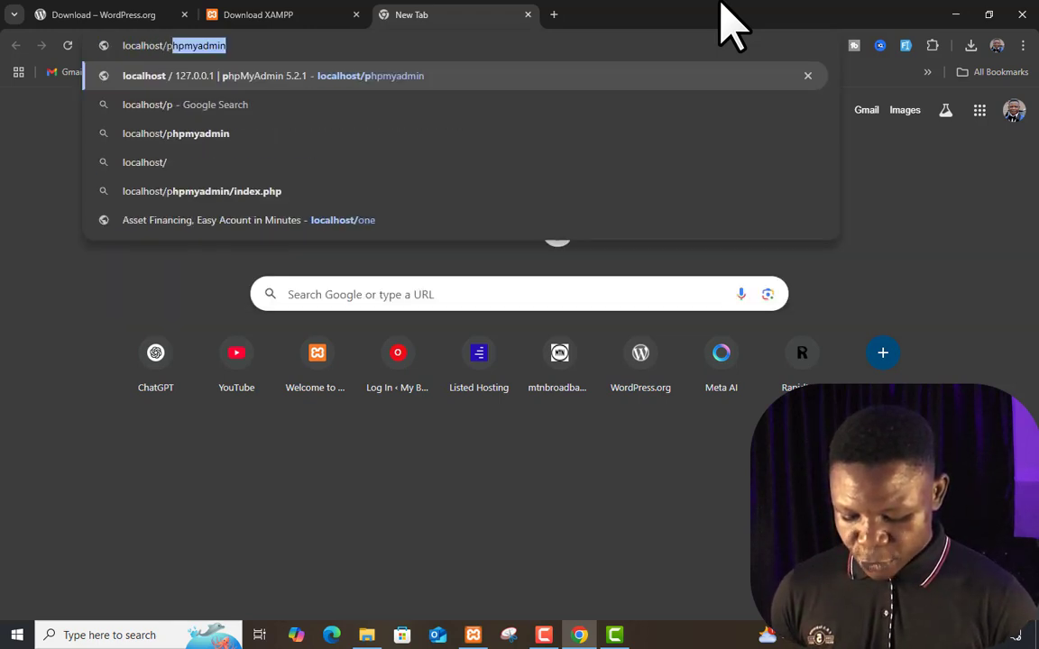
pyautogui.write('hpmyadmin')
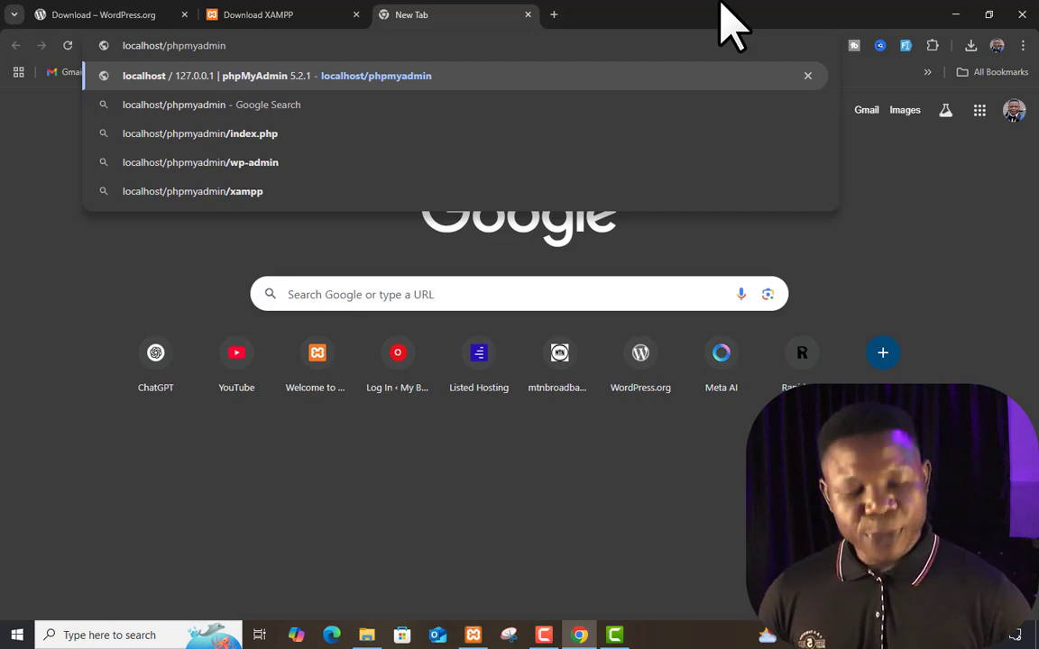
pyautogui.press('Return')
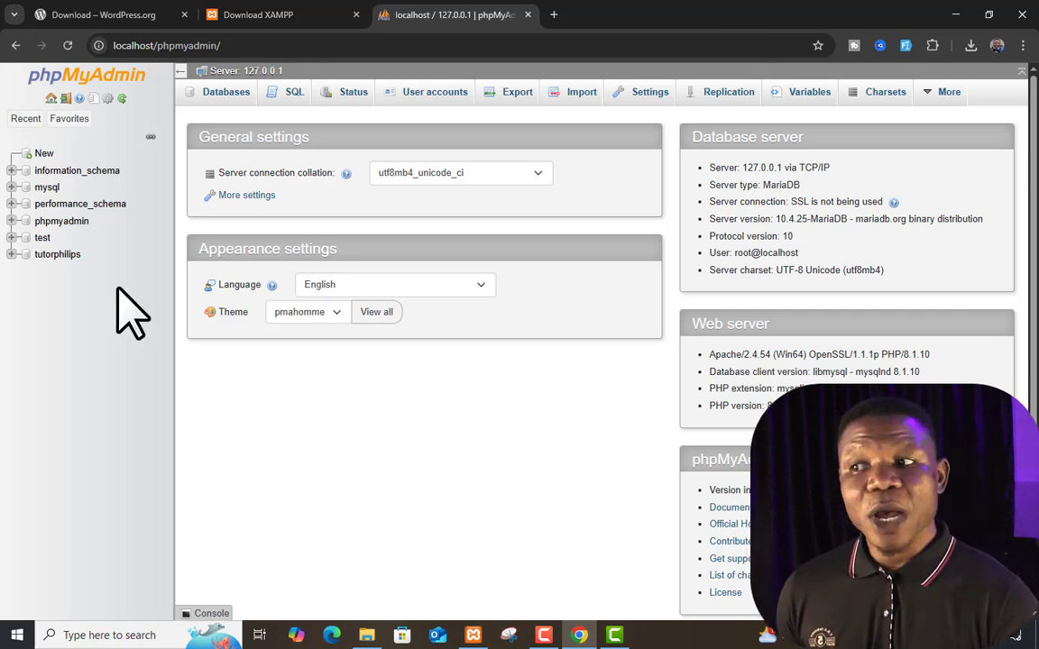
# Create an empty database named olaphilips from phpMyAdmin's Databases list
pyautogui.click(230, 94)
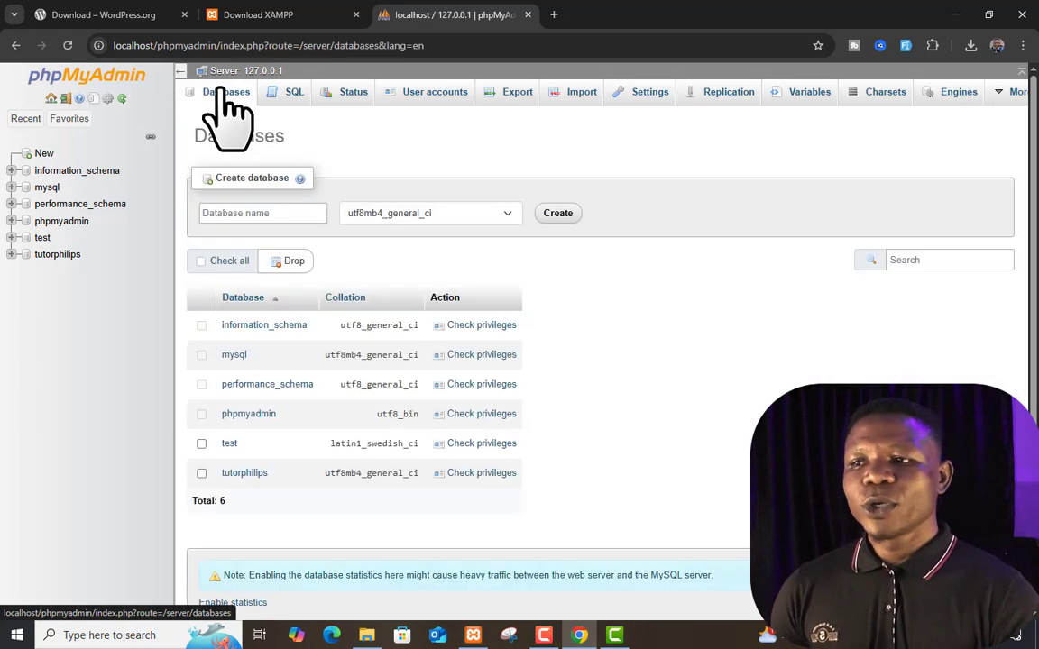
pyautogui.click(282, 213)
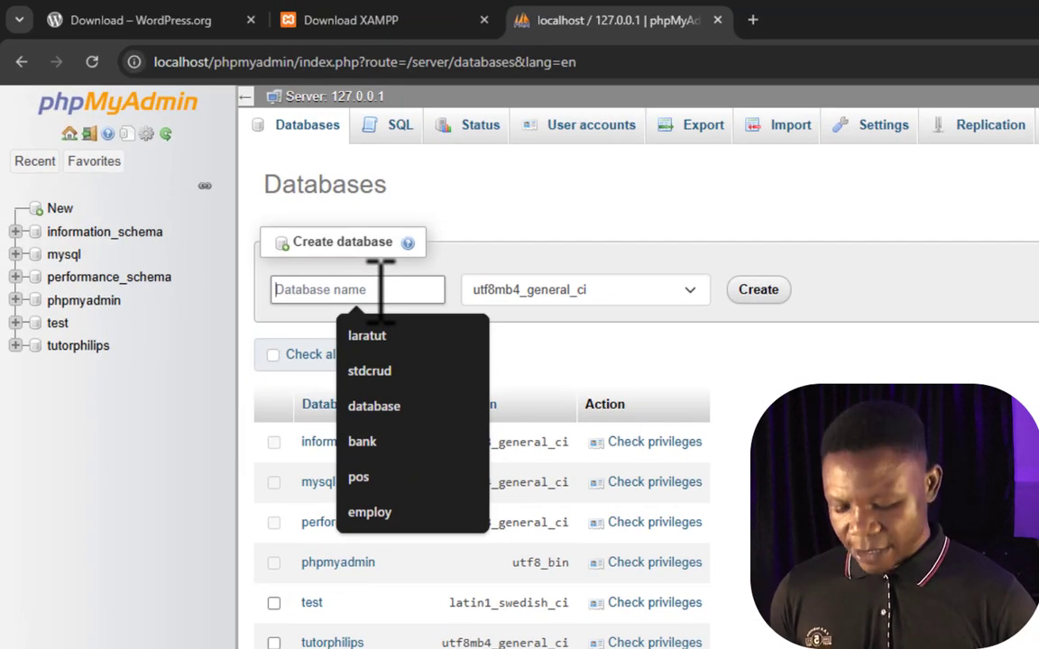
pyautogui.write('ol')
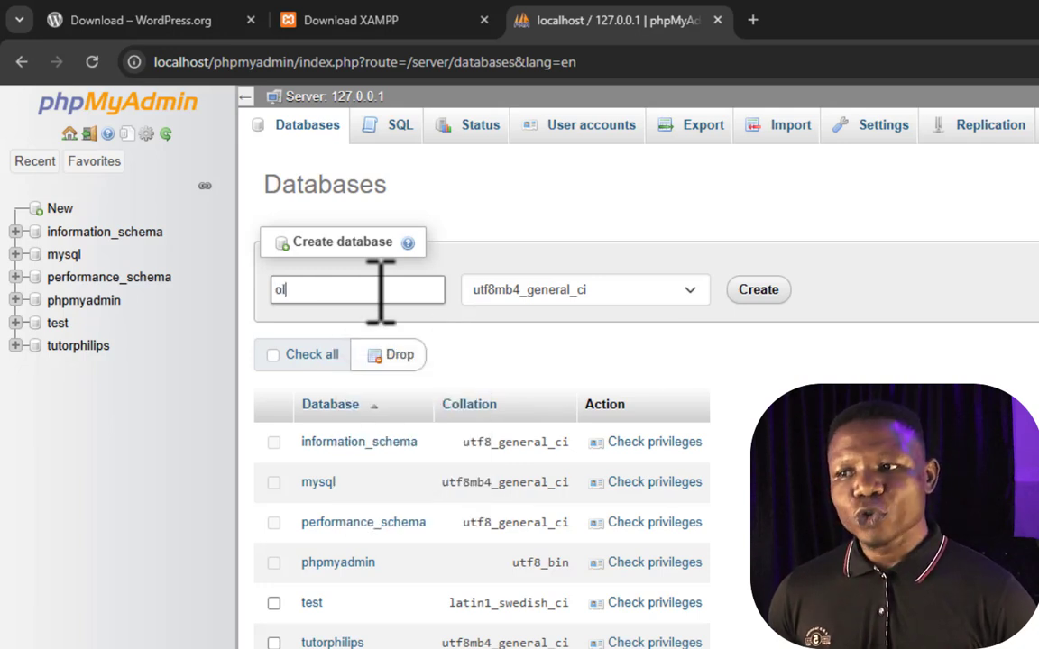
pyautogui.write('aph')
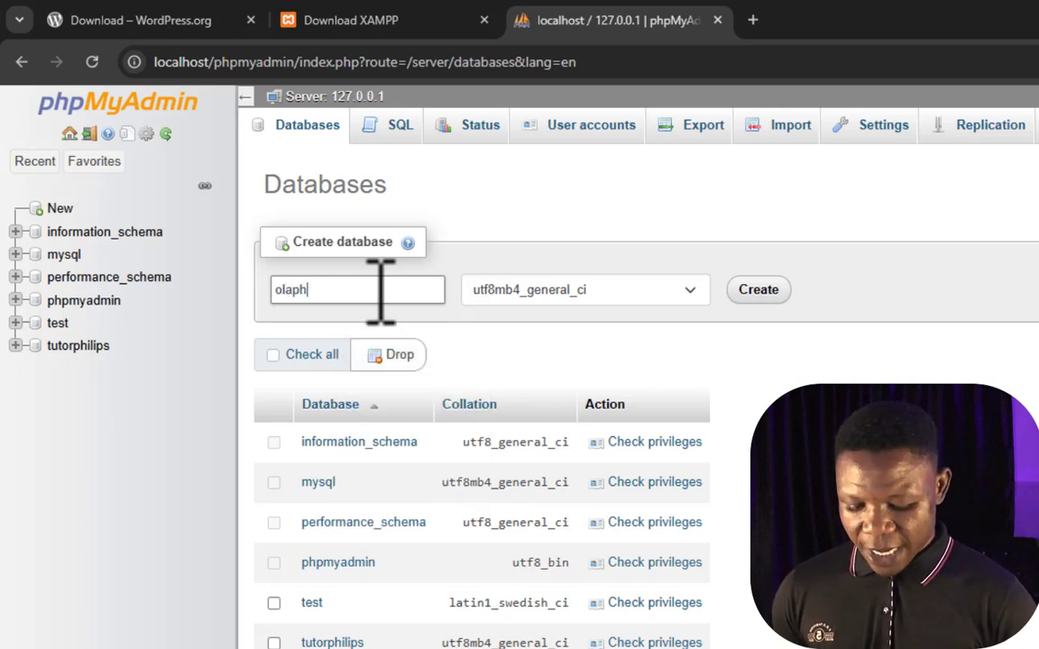
pyautogui.write('ilips')
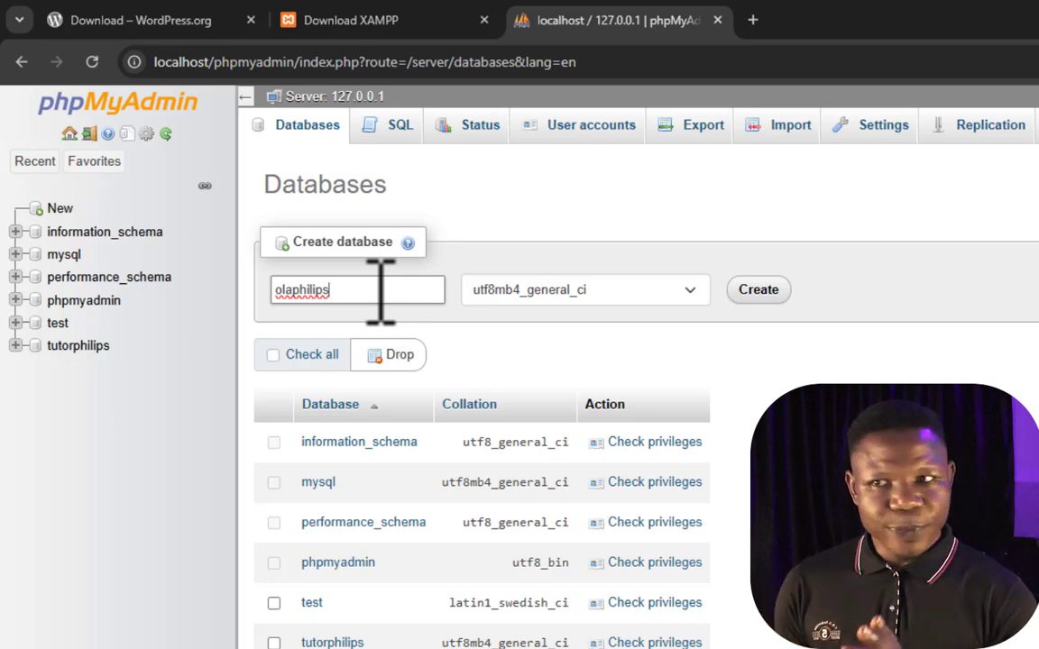
pyautogui.click(756, 291)
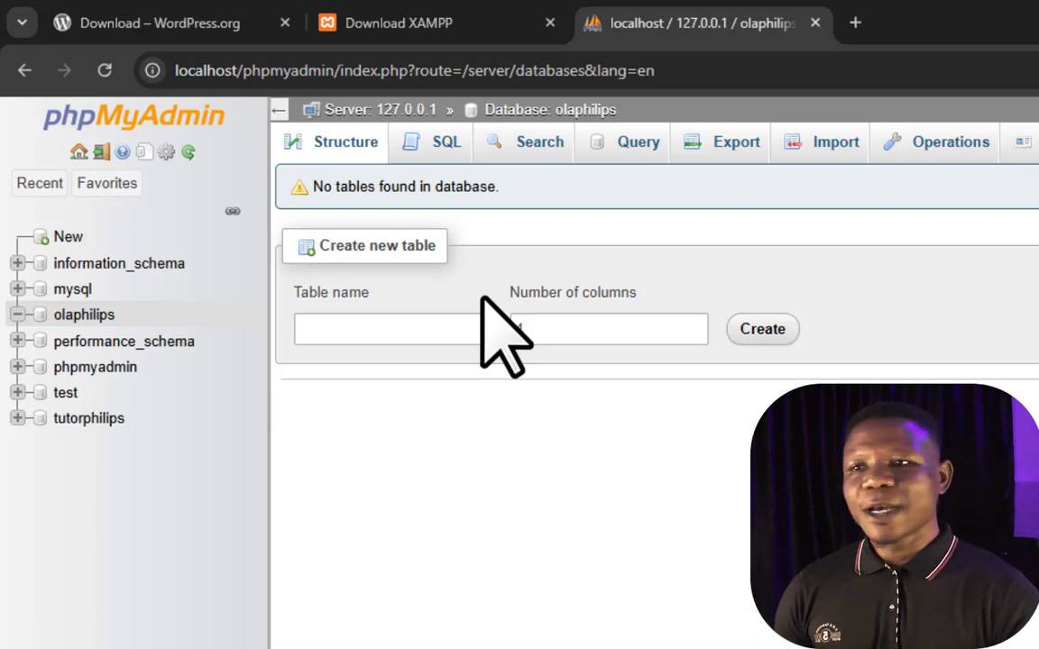
# Load localhost/philips in a new tab, then go back to the olaphilips database page
pyautogui.click(853, 23)
pyautogui.click(834, 70)
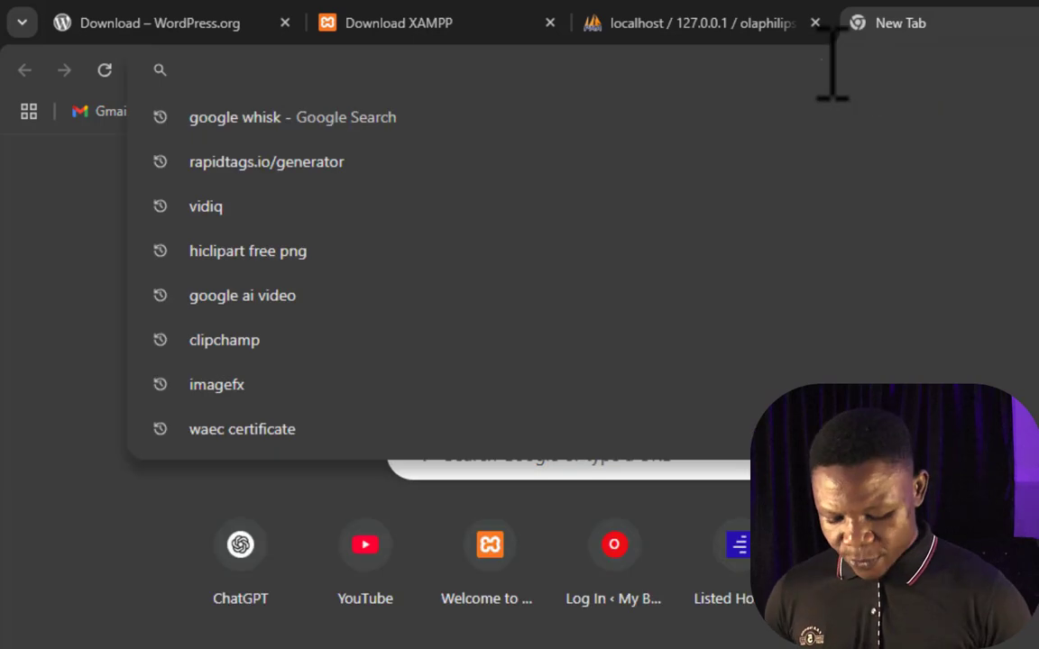
pyautogui.write('localhost/')
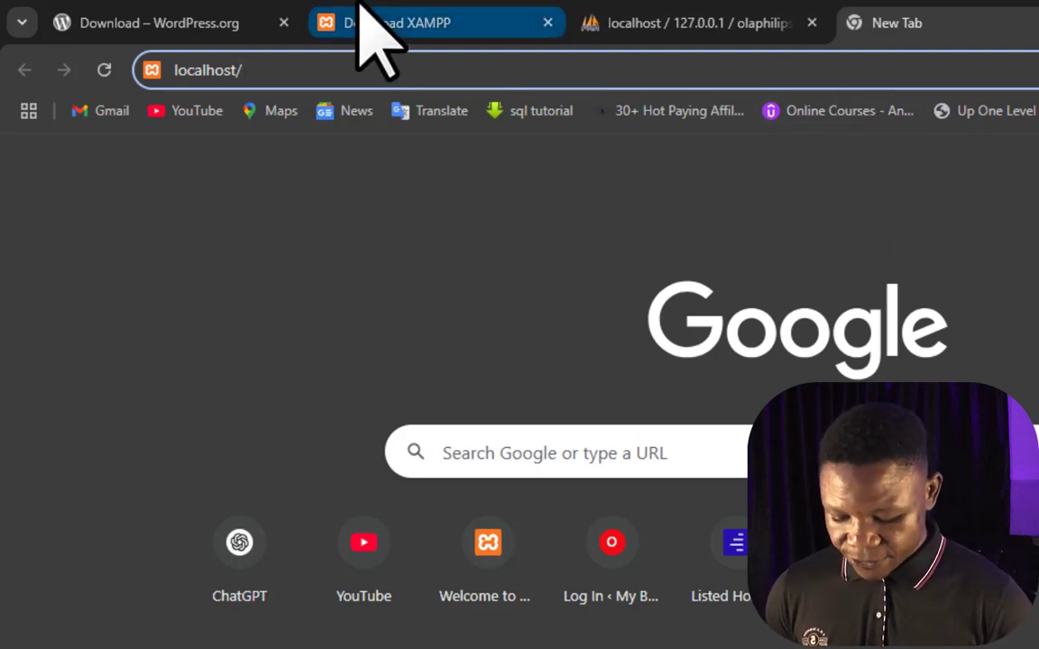
pyautogui.write('philips')
pyautogui.press('Return')
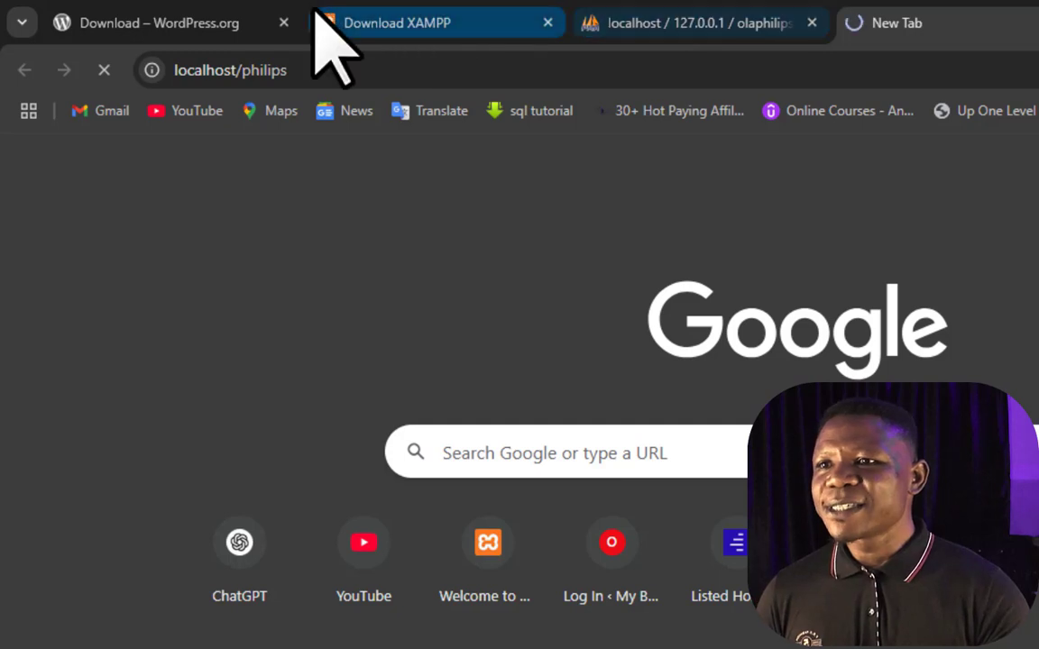
pyautogui.click(708, 24)
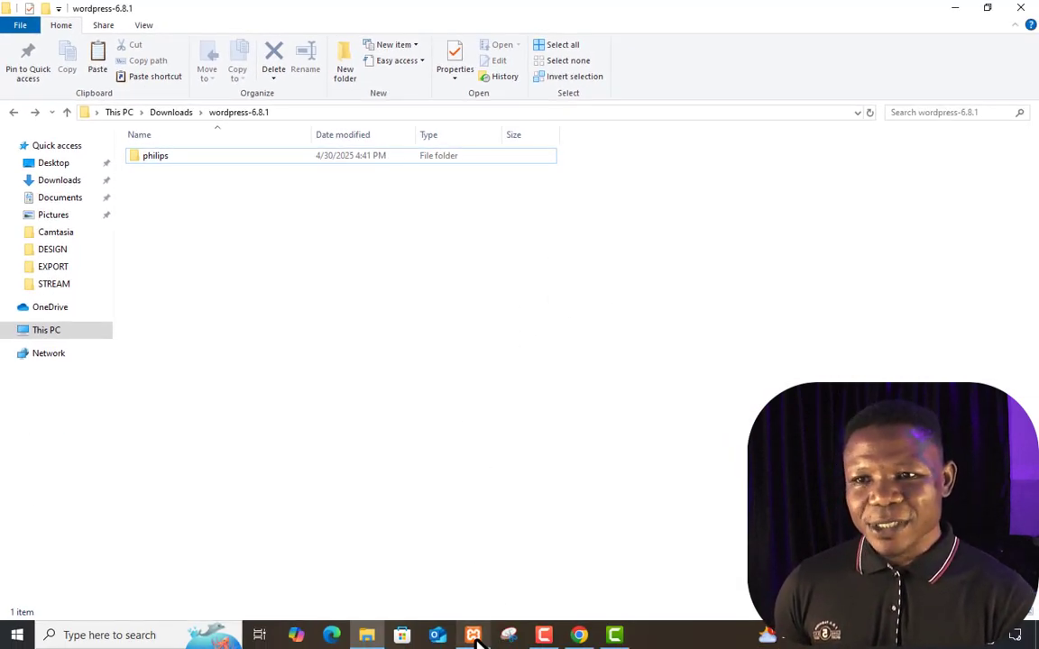
# Check the philips site folder in File Explorer, then return to Chrome for the local site
pyautogui.click(472, 635)
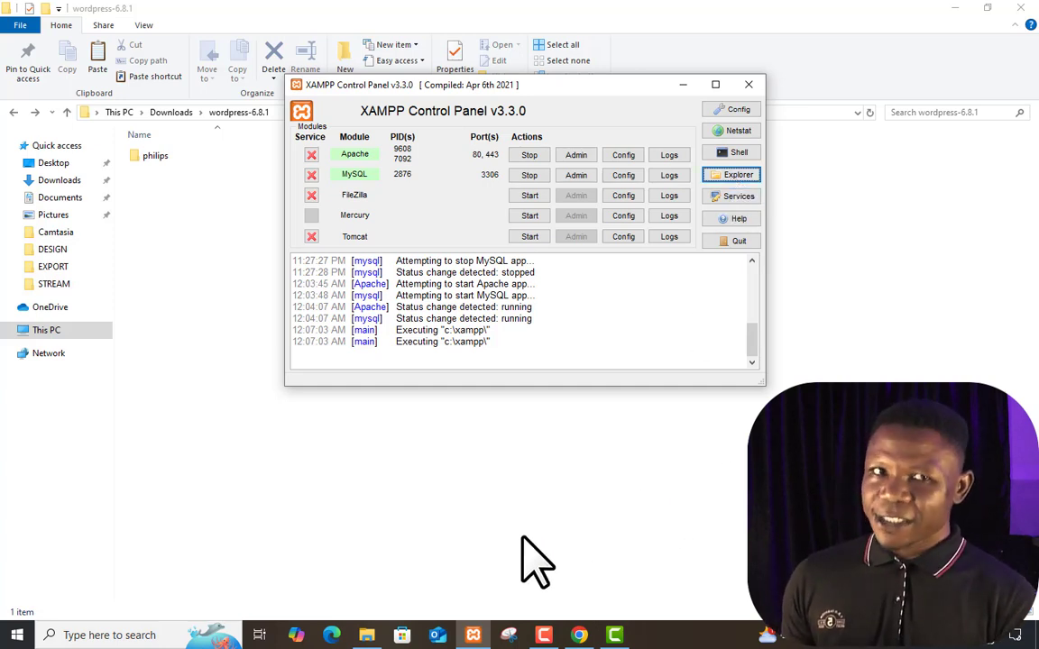
pyautogui.click(217, 257)
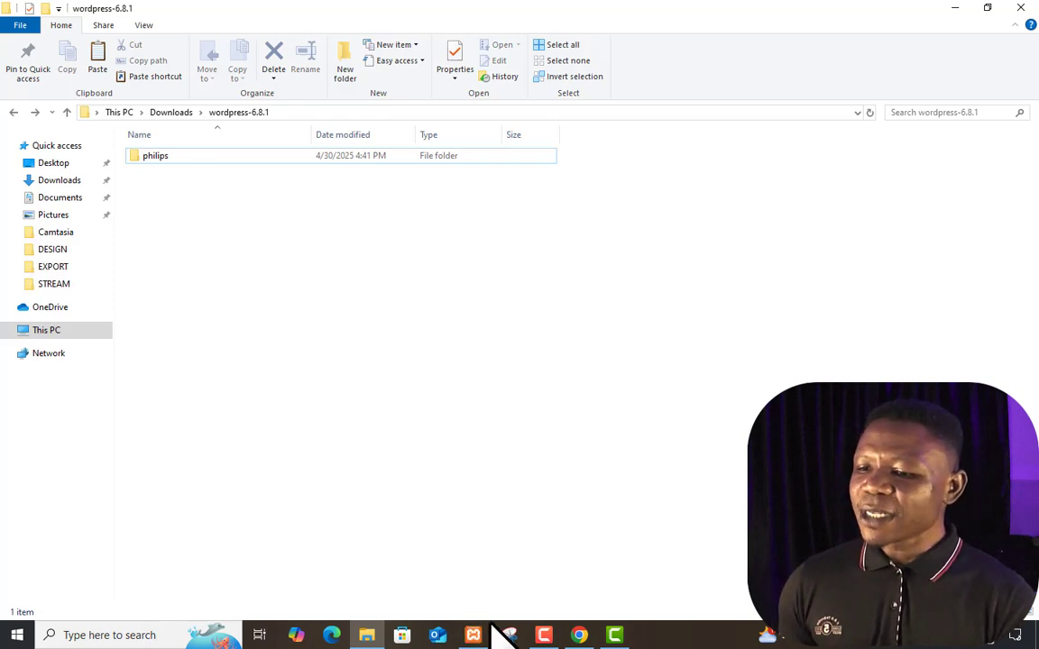
pyautogui.click(579, 635)
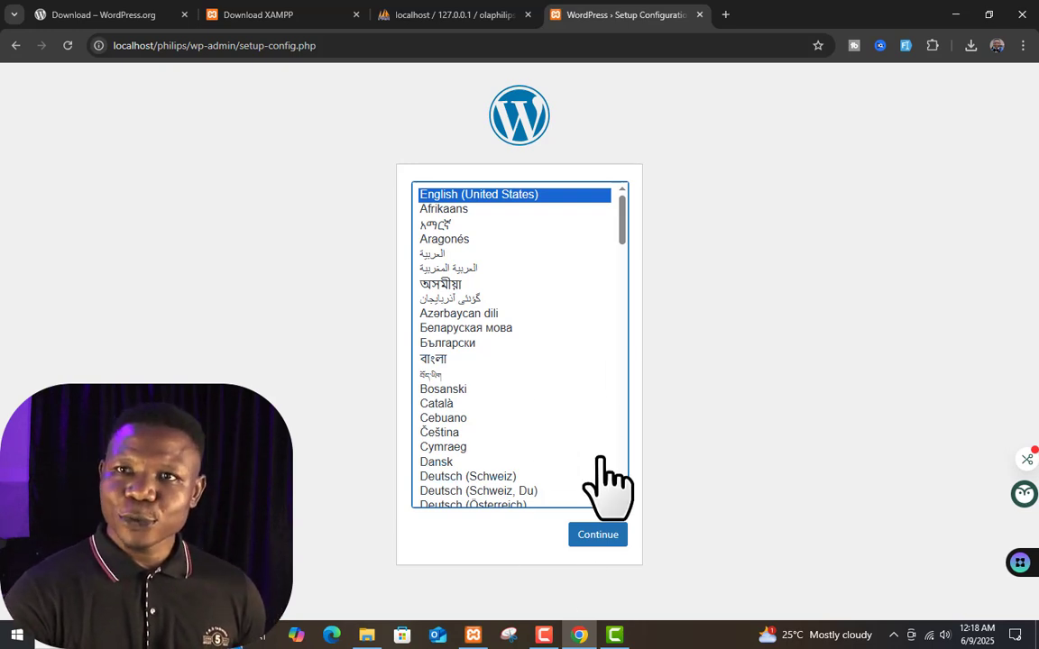
# Pick English (United States) as the WordPress setup language and continue
pyautogui.click(690, 414)
pyautogui.scroll(1, 572, 352)
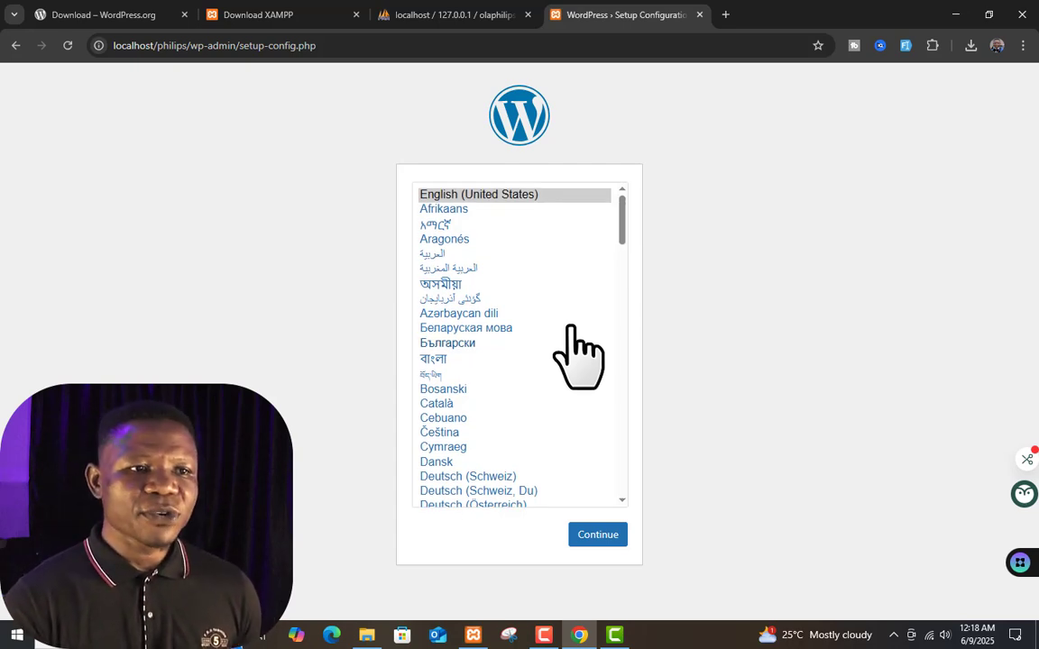
pyautogui.click(541, 194)
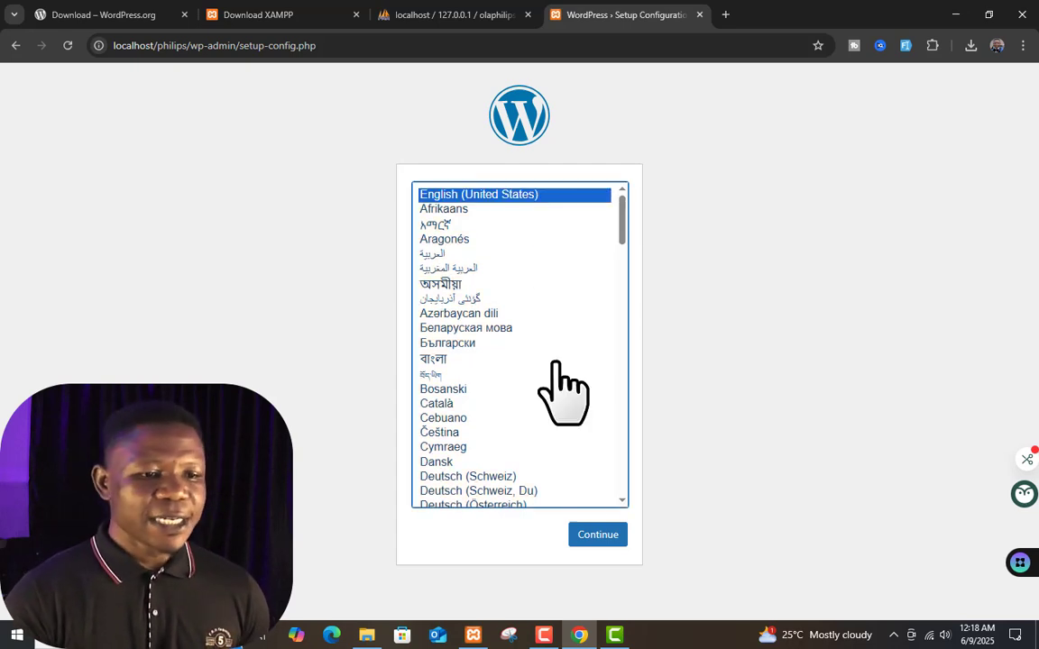
pyautogui.click(602, 536)
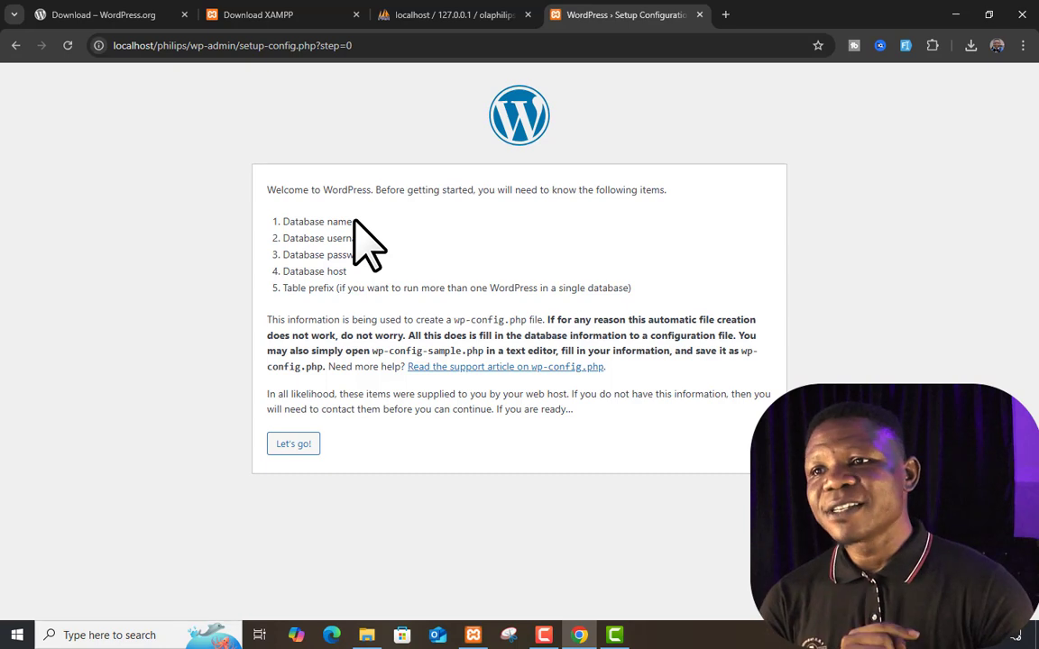
pyautogui.click(424, 16)
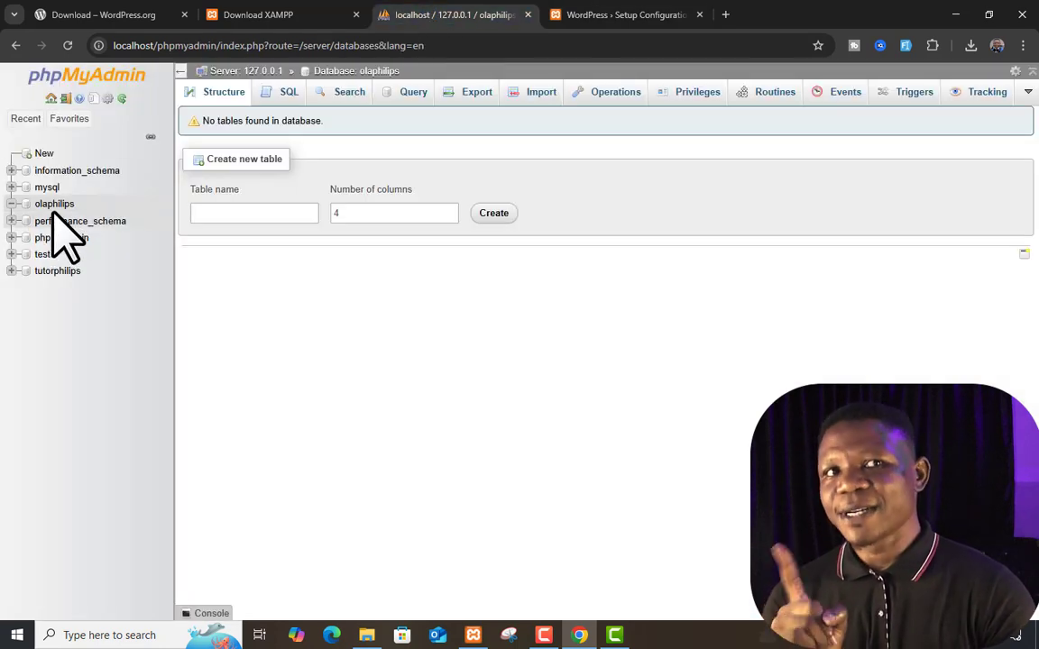
pyautogui.click(627, 15)
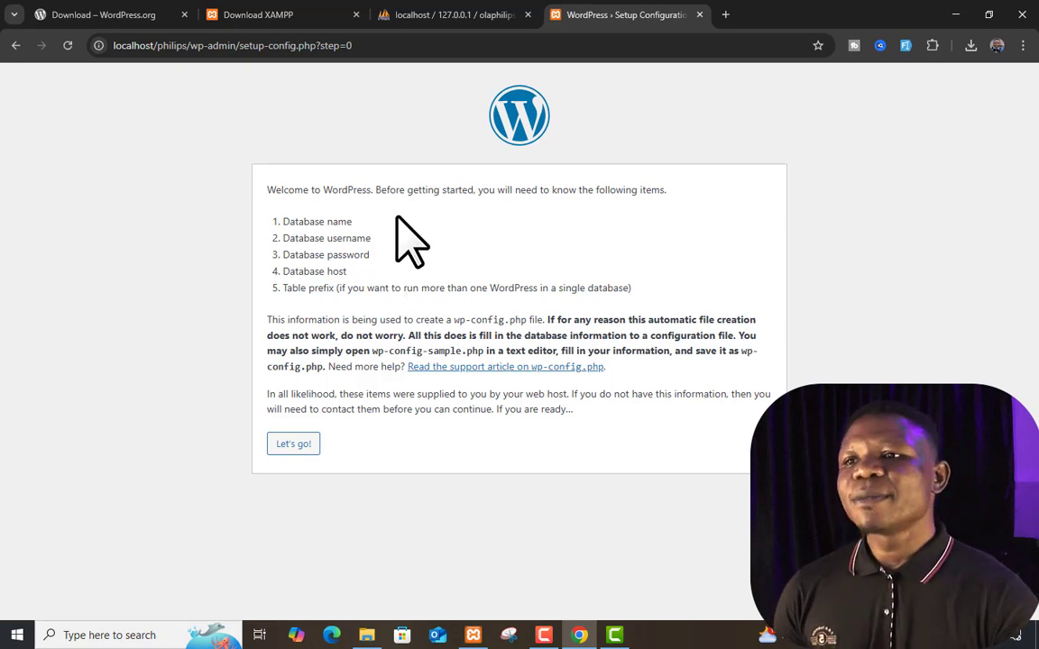
pyautogui.click(487, 13)
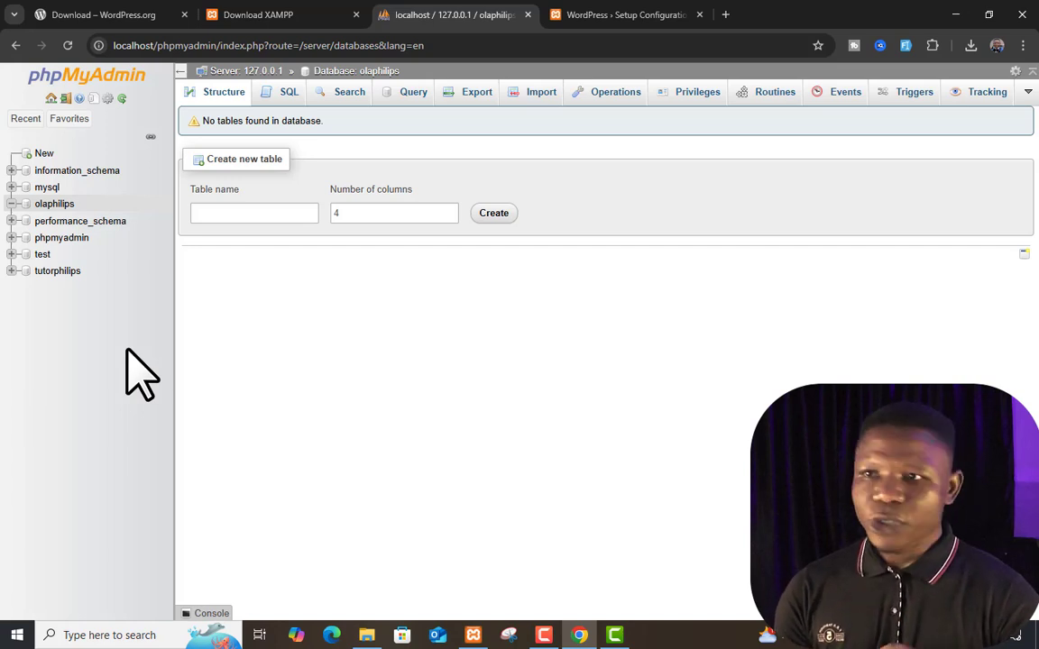
pyautogui.click(621, 15)
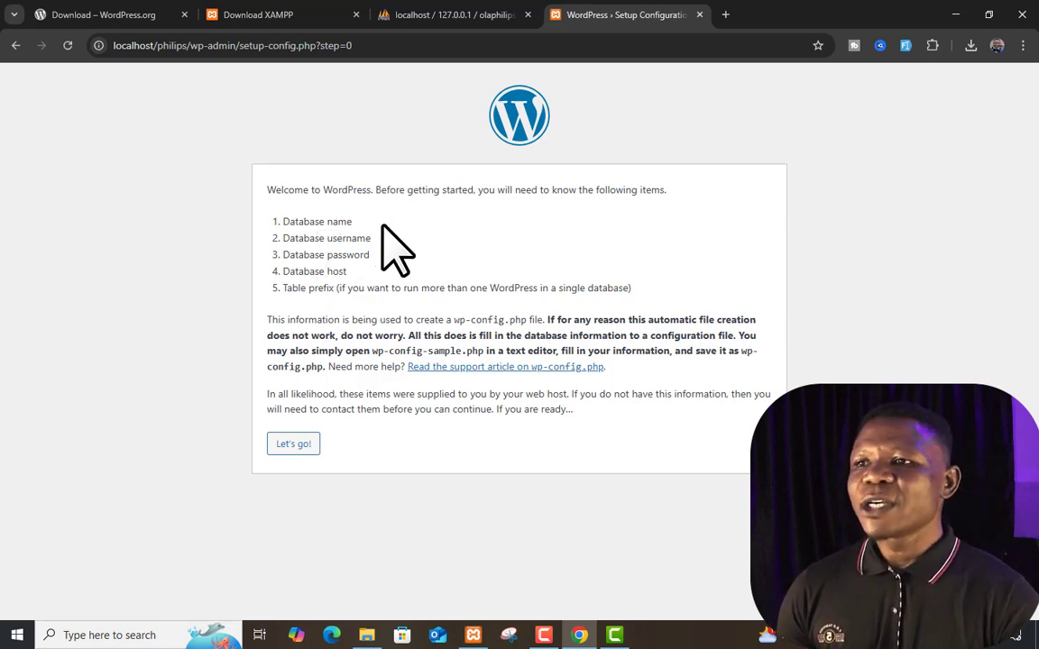
pyautogui.click(505, 14)
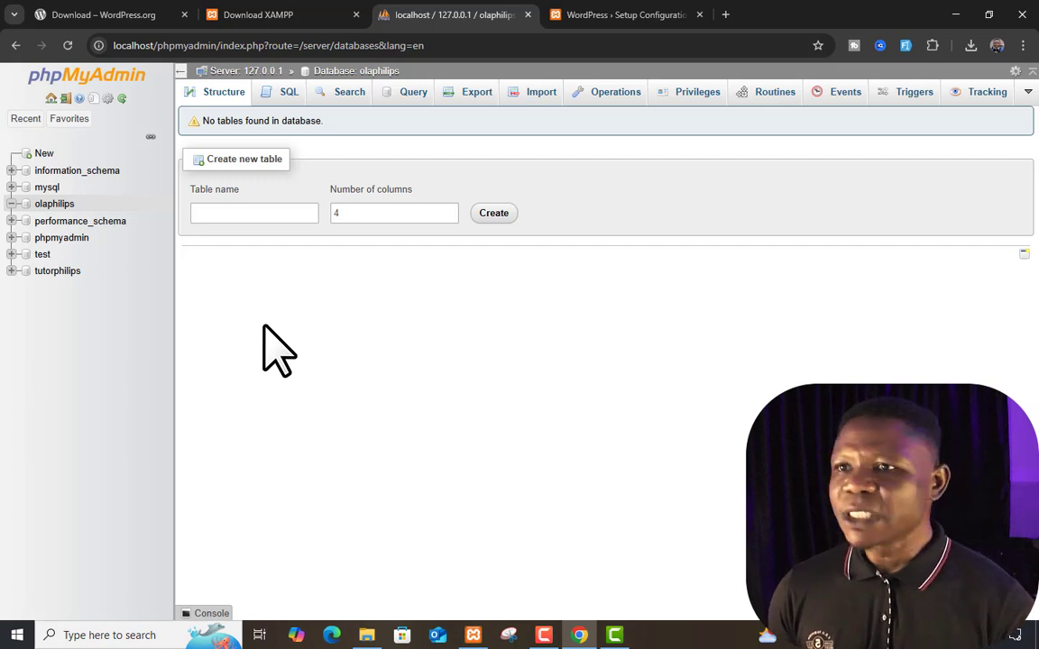
pyautogui.click(642, 13)
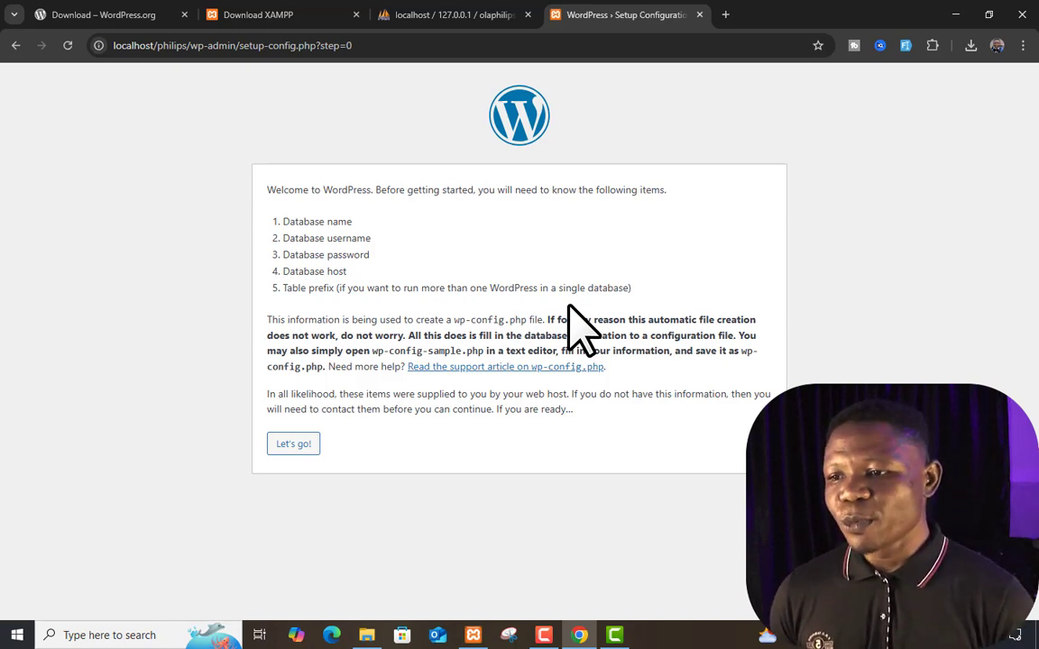
# Enter database name olaphilips, username root and an empty password
pyautogui.click(298, 448)
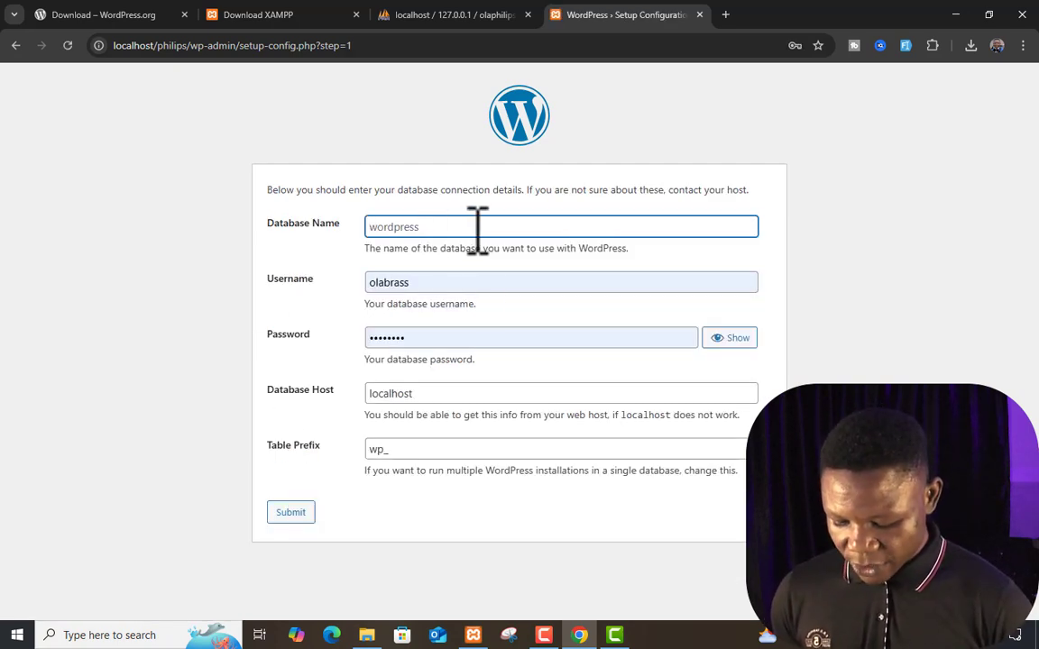
pyautogui.write('olaphilips')
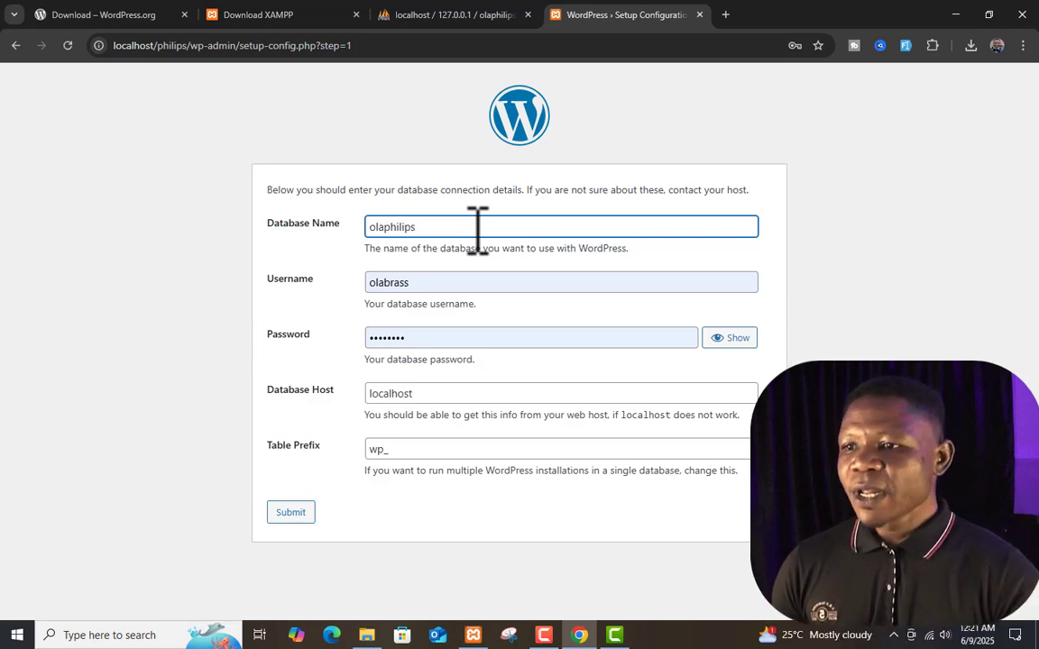
pyautogui.doubleClick(478, 284)
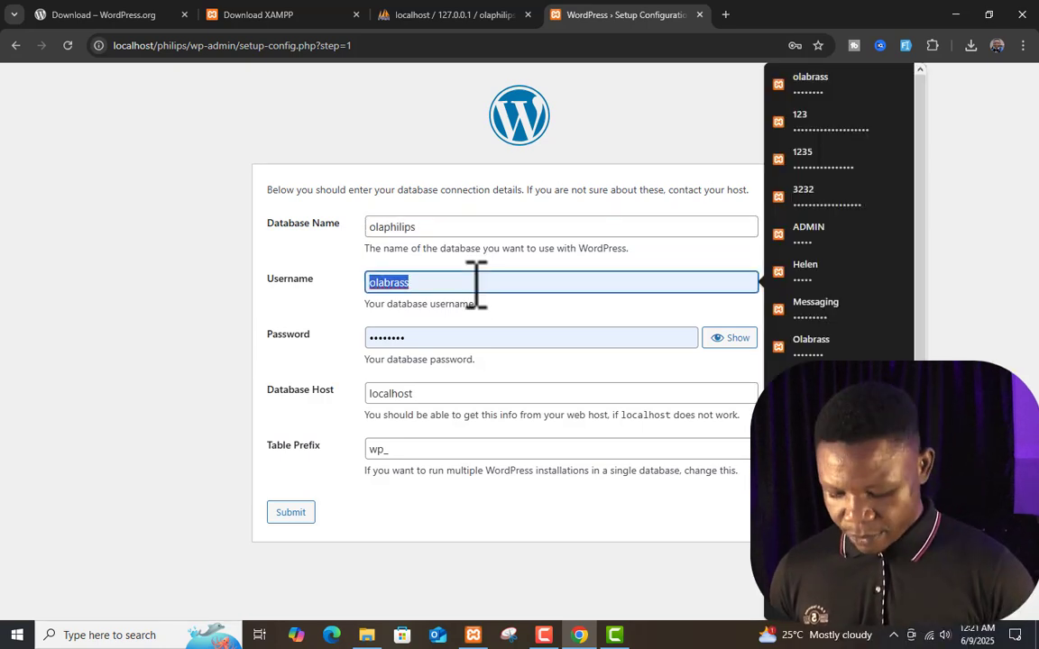
pyautogui.write('root')
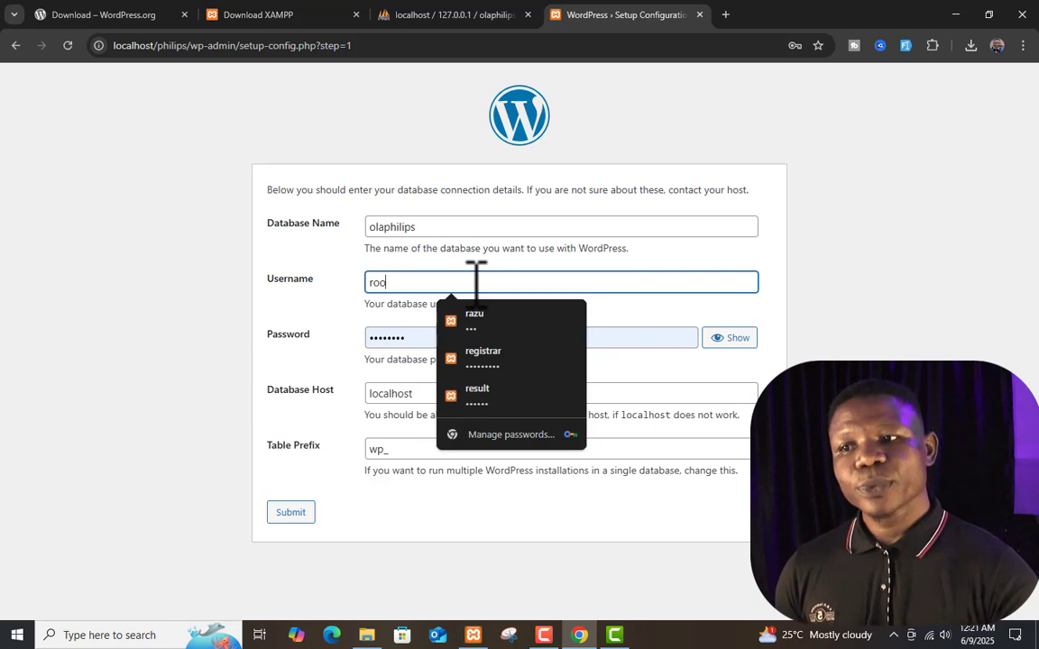
pyautogui.doubleClick(428, 339)
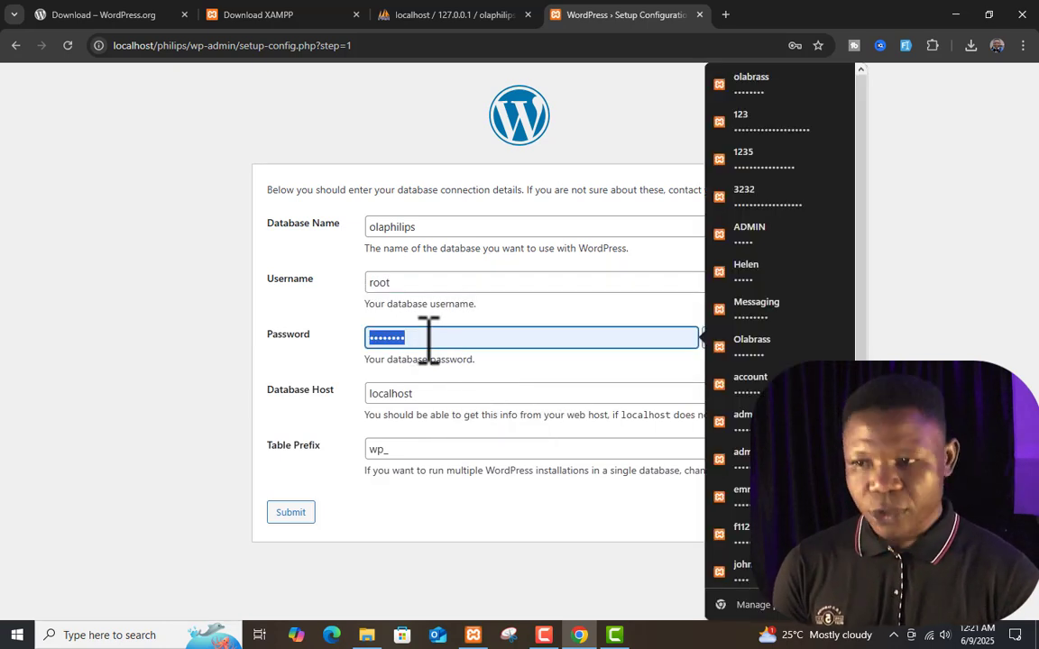
pyautogui.press('BackSpace')
pyautogui.click(231, 271)
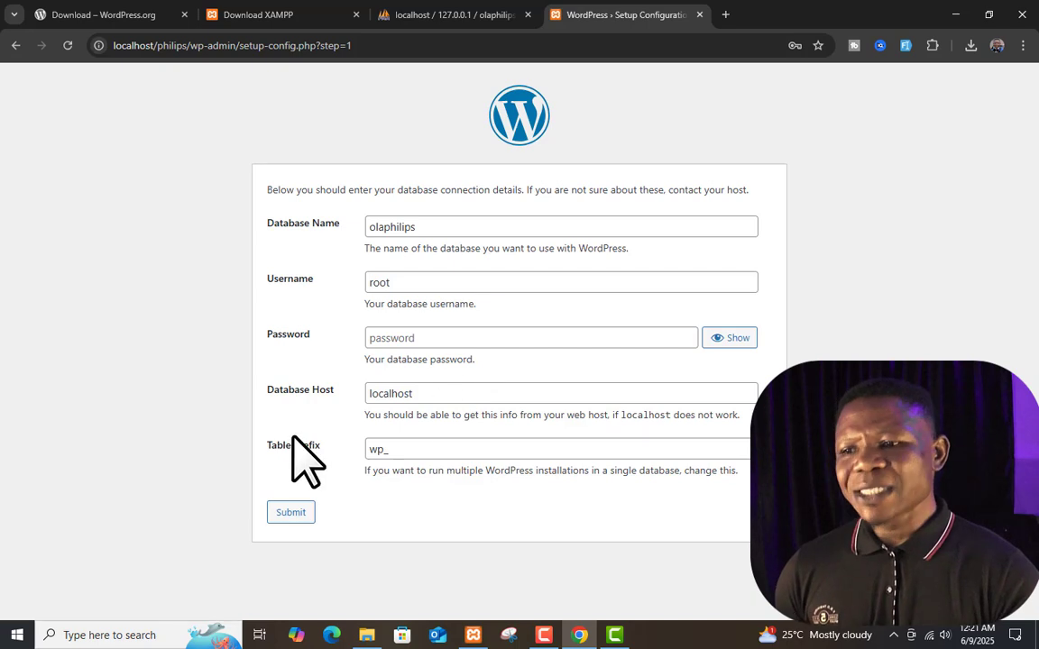
# Change the table prefix to ola_ and submit the connection details
pyautogui.click(390, 450)
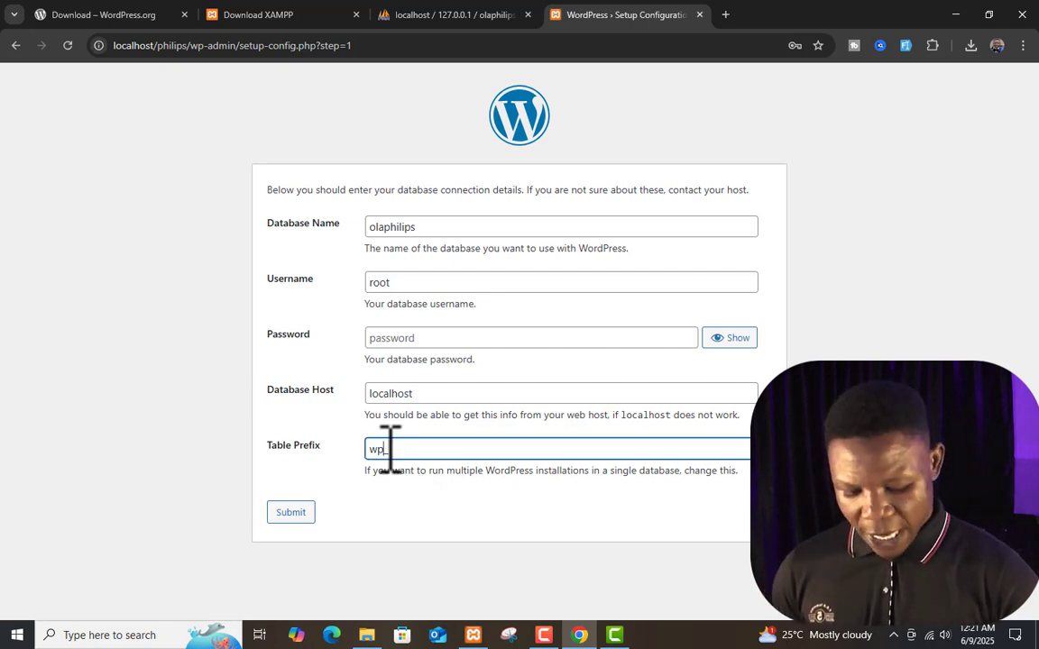
pyautogui.press('BackSpace')
pyautogui.press('BackSpace')
pyautogui.write('ola_')
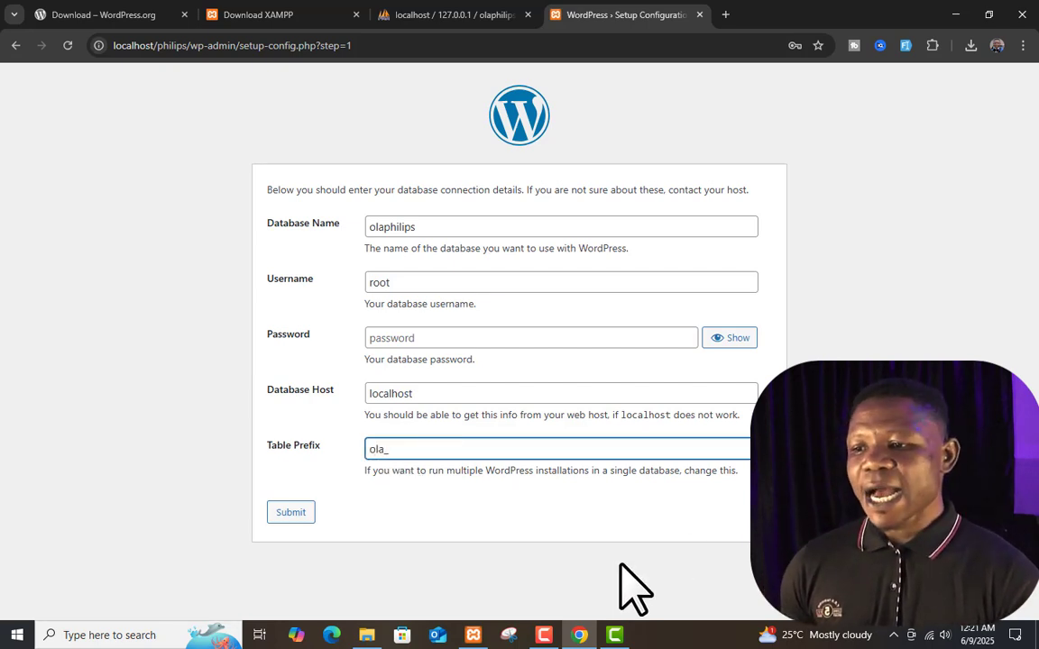
pyautogui.click(299, 514)
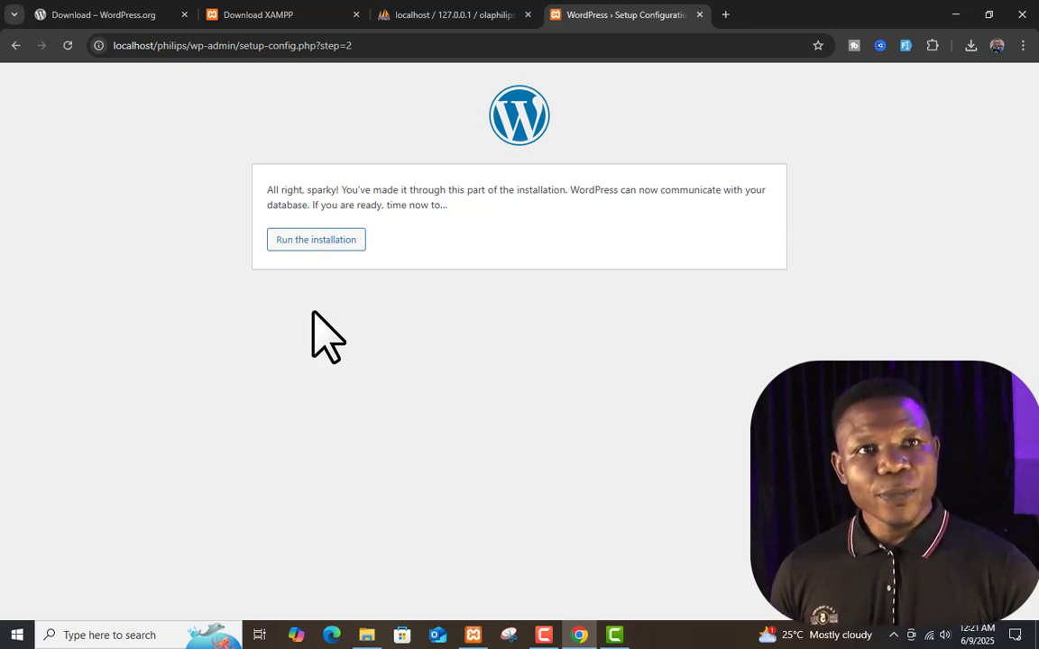
# Run the WordPress installation
pyautogui.click(317, 242)
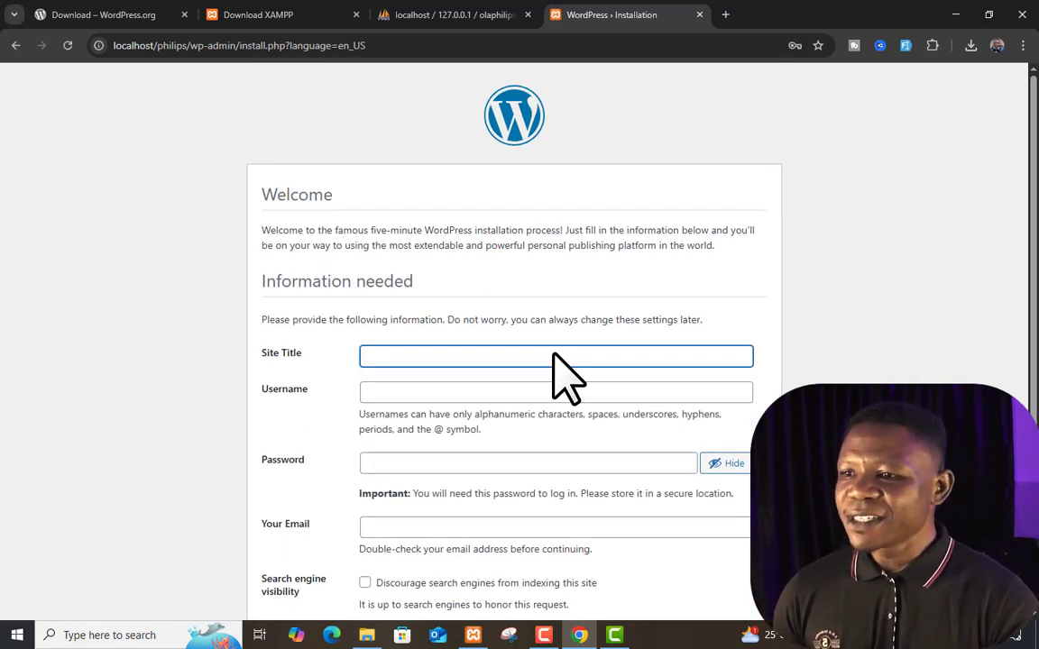
# Enter the site title, replacing its final word 'Blog' with 'webite'
pyautogui.scroll(-1, 561, 352)
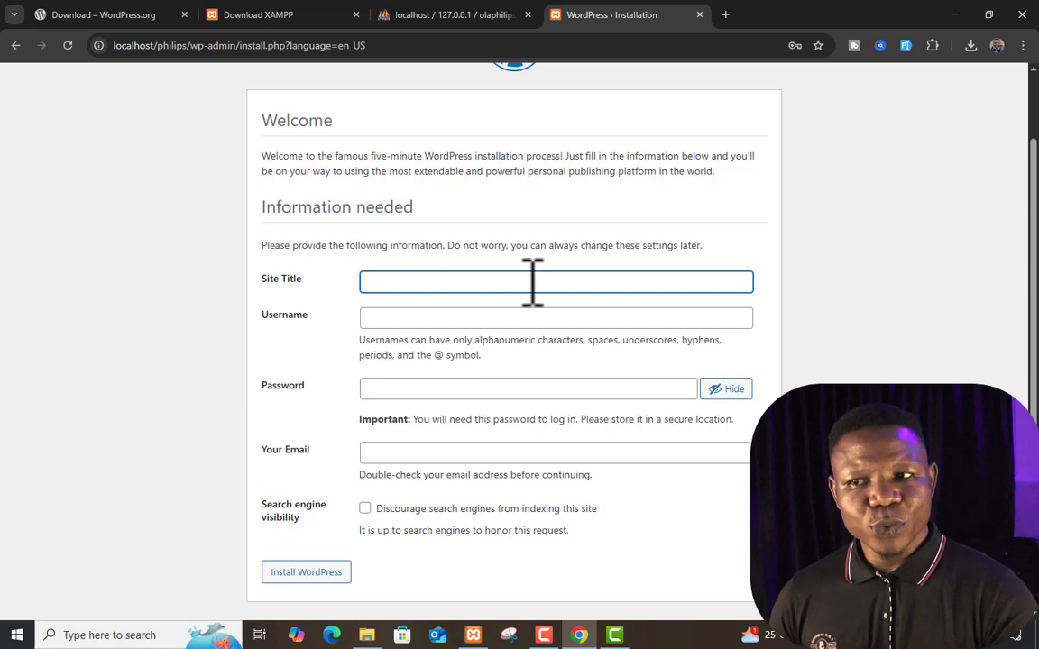
pyautogui.click(418, 388)
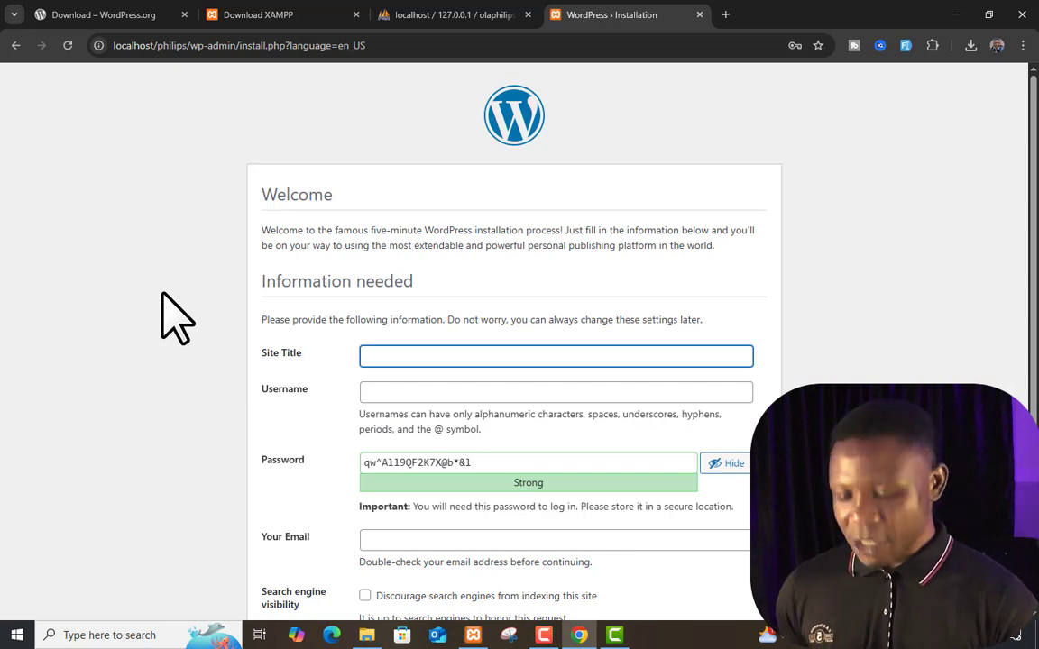
pyautogui.write('Ola Philips Blog')
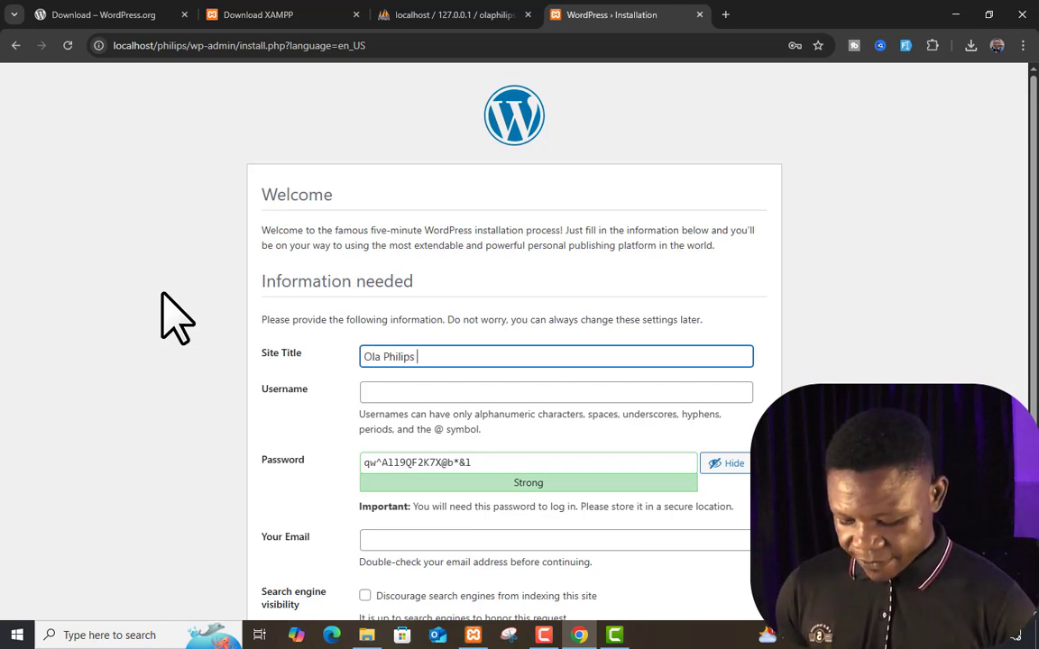
pyautogui.hotkey('ctrl', 'shift', 'Left')
pyautogui.scroll(-1, 199, 267)
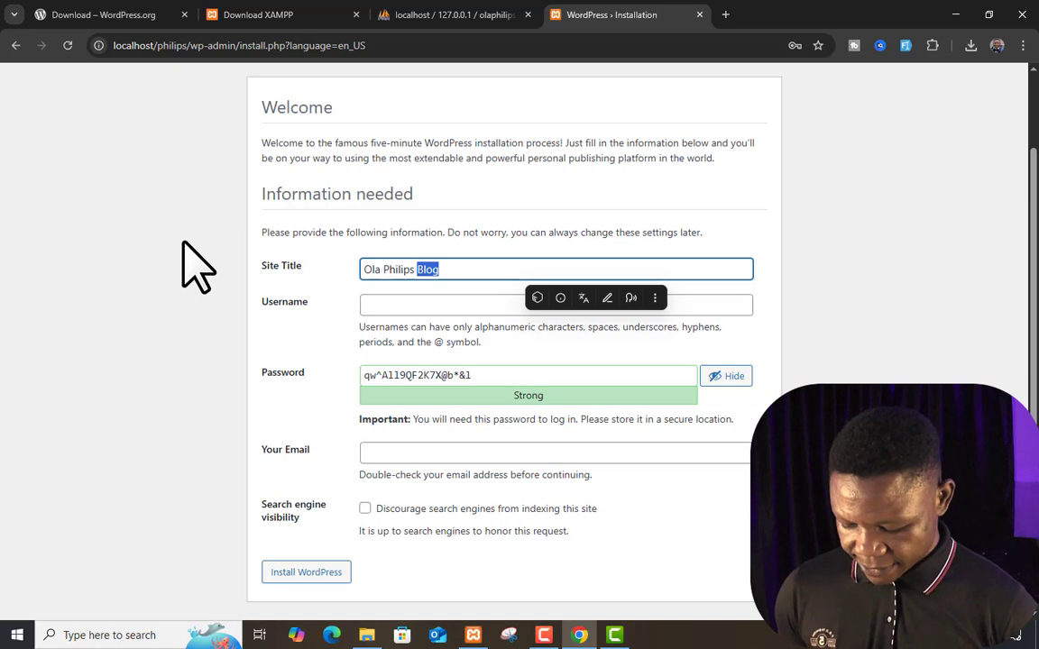
pyautogui.write('webite')
# Fill in the admin username and place the cursor at the end of the generated password
pyautogui.click(424, 307)
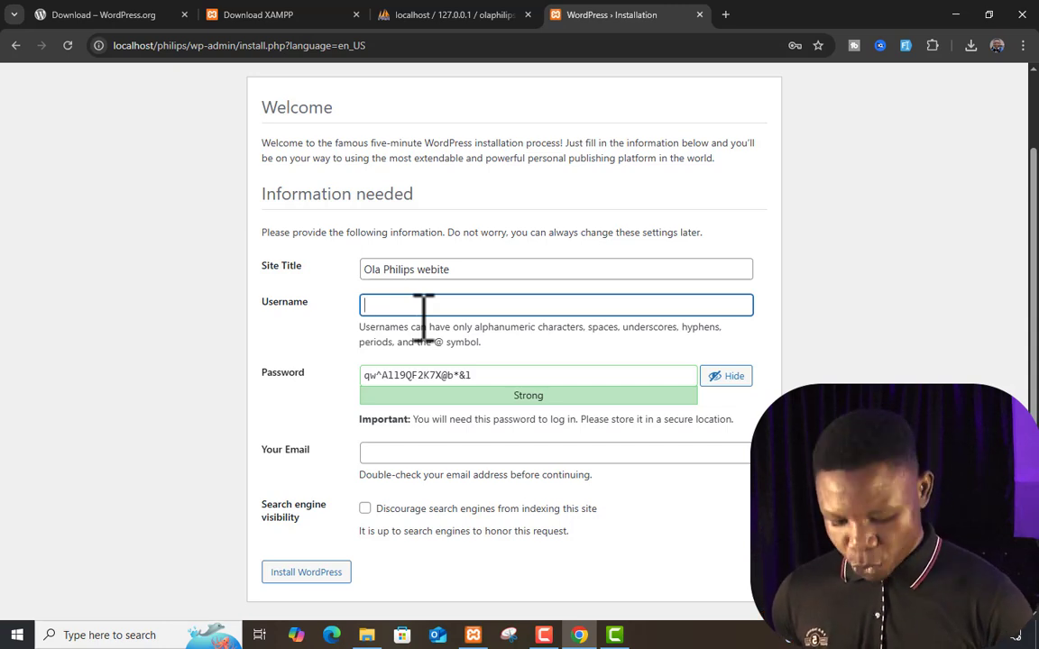
pyautogui.write('philips')
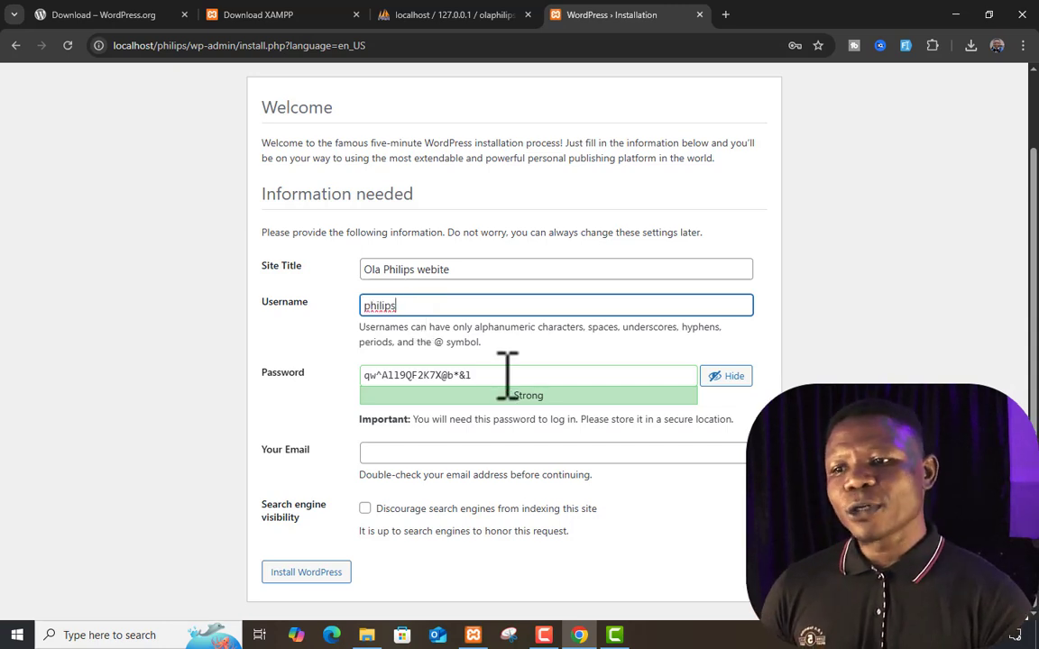
pyautogui.doubleClick(506, 371)
pyautogui.click(514, 372)
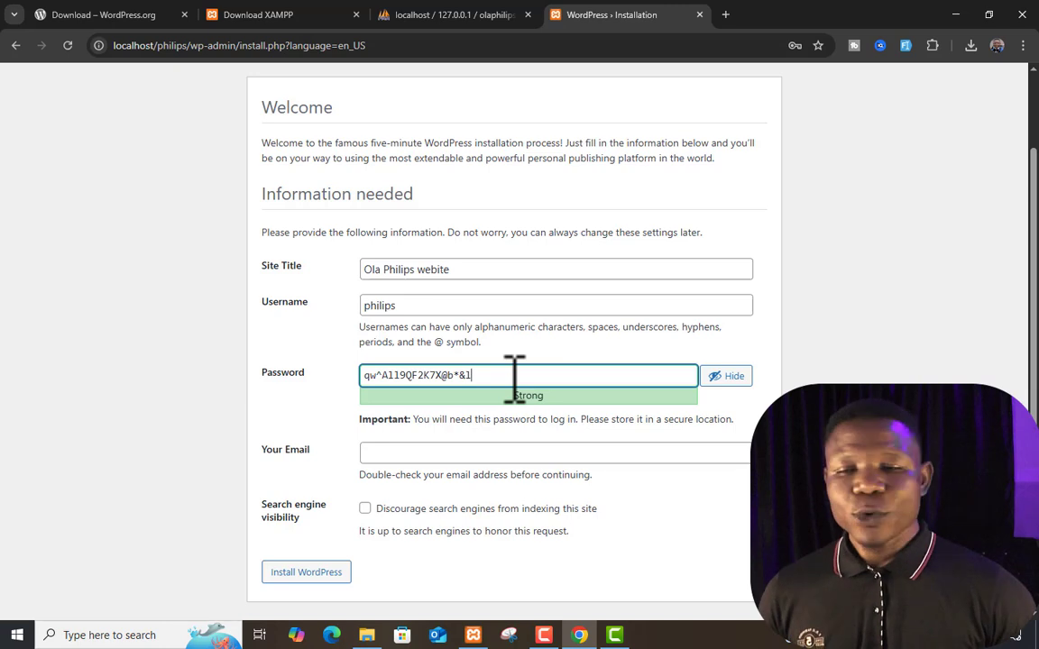
# Replace the generated admin password with a short weak one and confirm its use
pyautogui.press('BackSpace')
pyautogui.press('BackSpace')
pyautogui.press('BackSpace')
pyautogui.press('BackSpace')
pyautogui.press('BackSpace')
pyautogui.press('BackSpace')
pyautogui.press('BackSpace')
pyautogui.press('BackSpace')
pyautogui.press('BackSpace')
pyautogui.press('BackSpace')
pyautogui.press('BackSpace')
pyautogui.press('BackSpace')
pyautogui.press('BackSpace')
pyautogui.press('BackSpace')
pyautogui.press('BackSpace')
pyautogui.press('BackSpace')
pyautogui.press('BackSpace')
pyautogui.press('BackSpace')
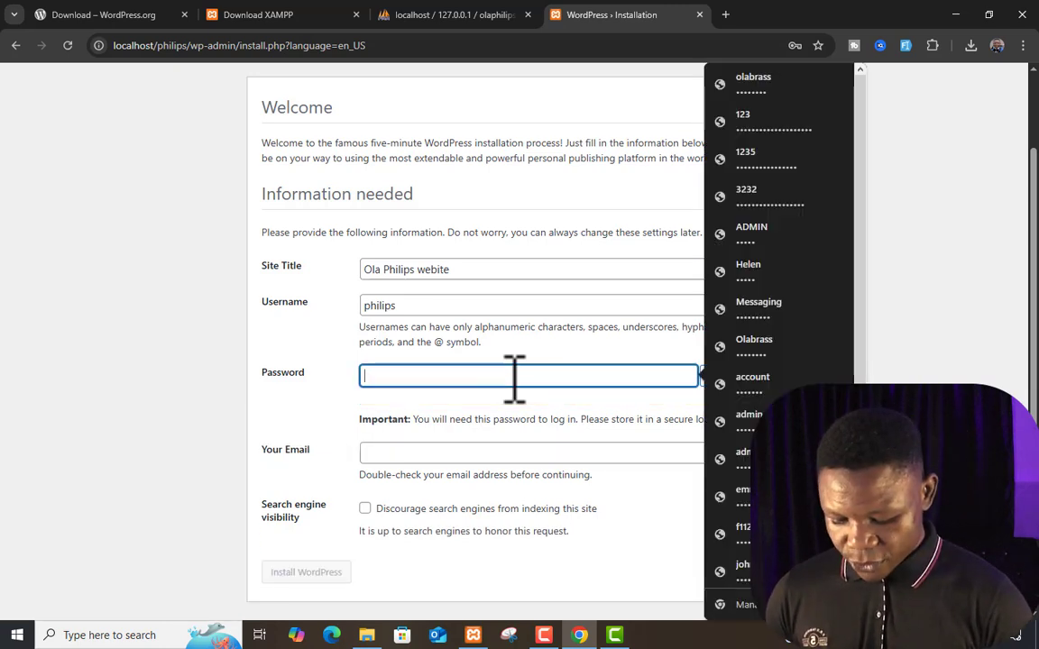
pyautogui.write('philips')
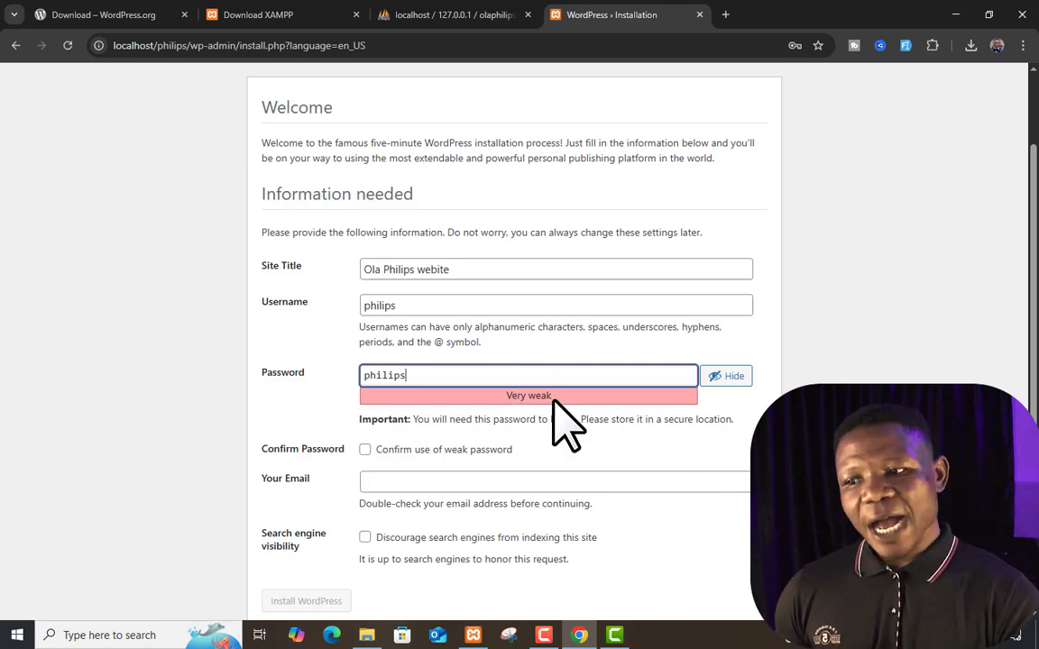
pyautogui.scroll(-1, 561, 396)
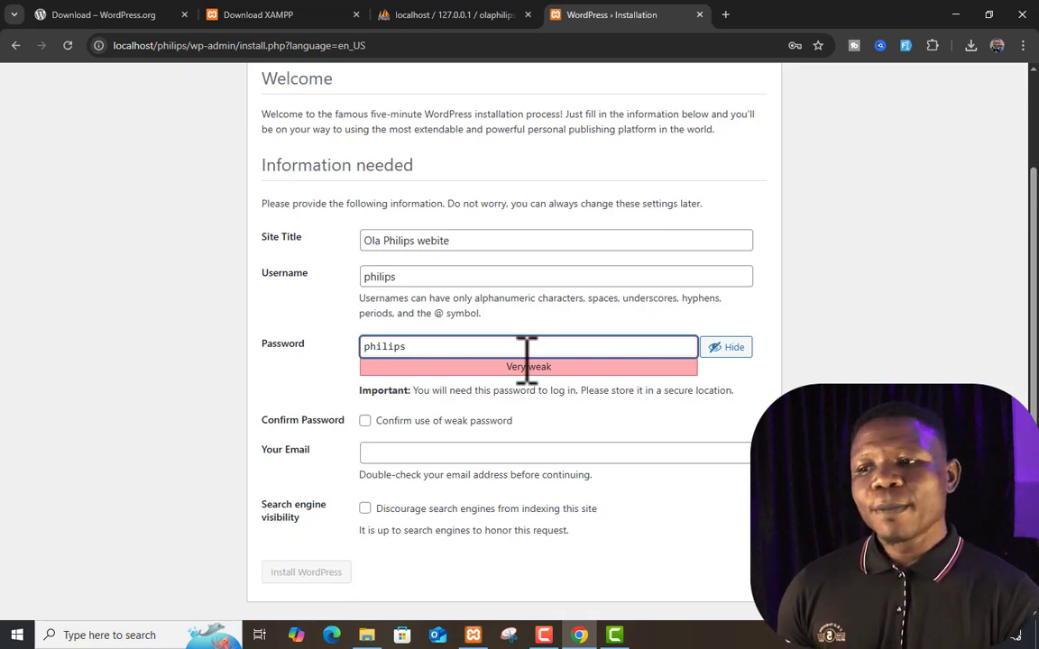
pyautogui.click(365, 420)
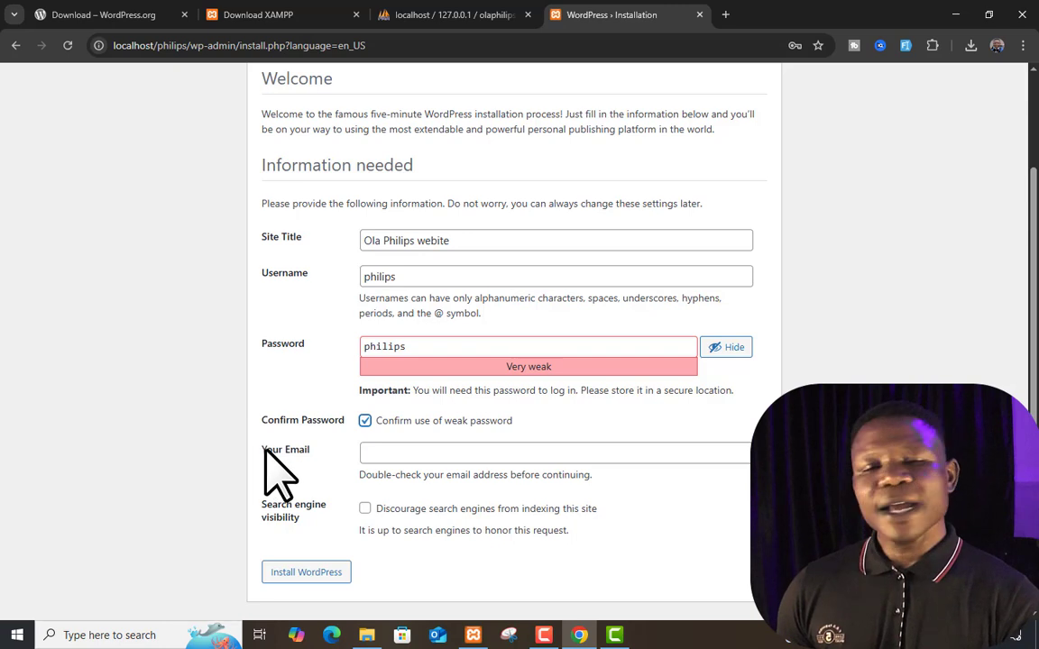
pyautogui.click(404, 456)
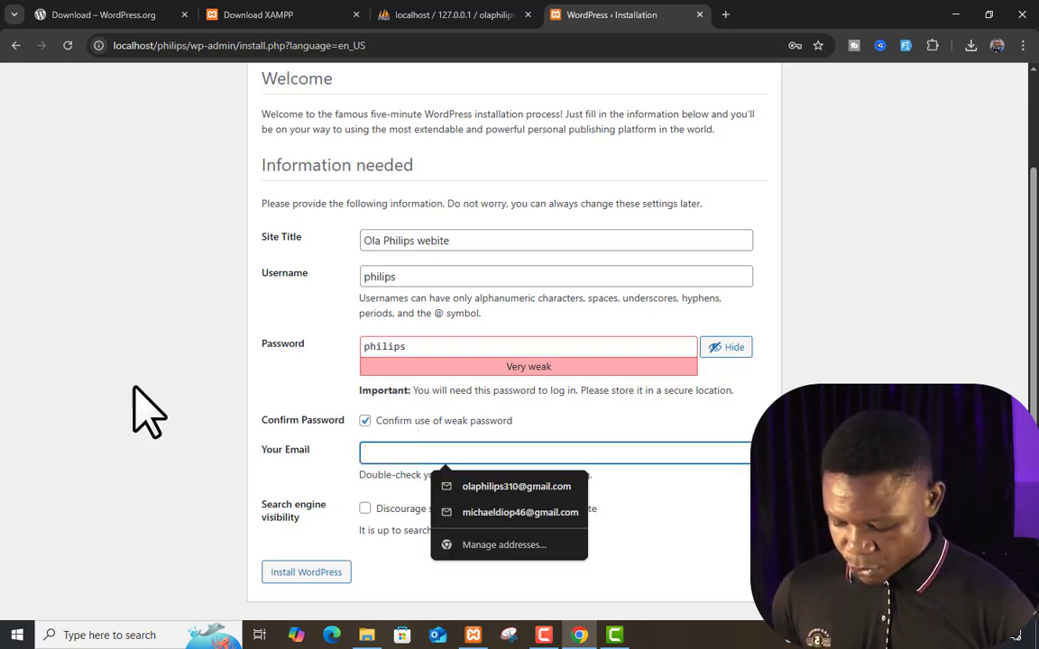
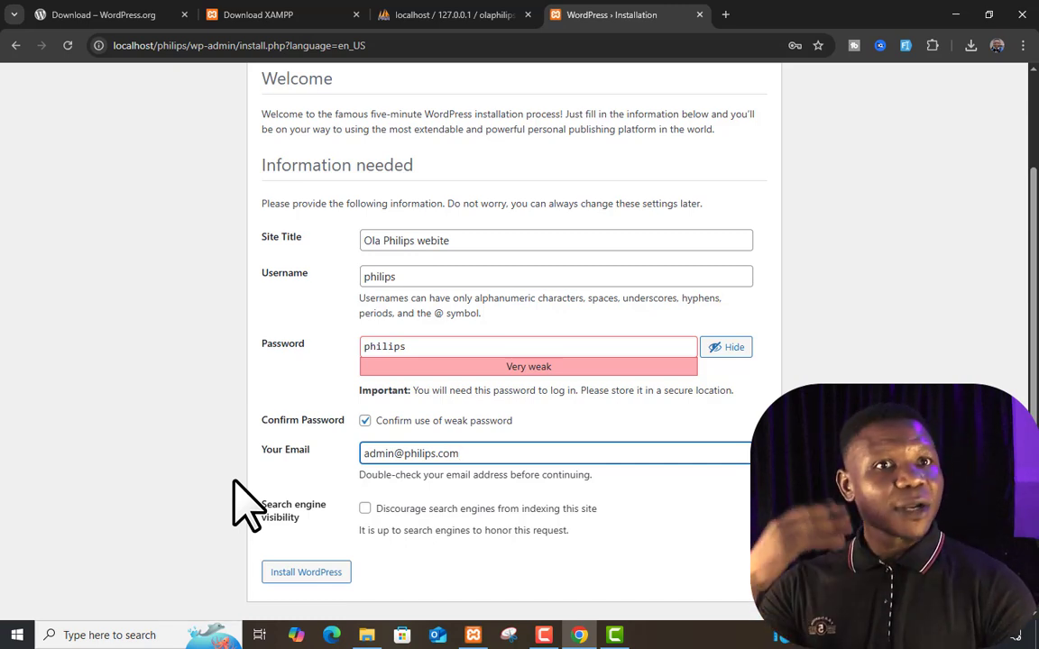
# Enter the admin e-mail address and run the WordPress installation to reach the Success page
pyautogui.click(317, 572)
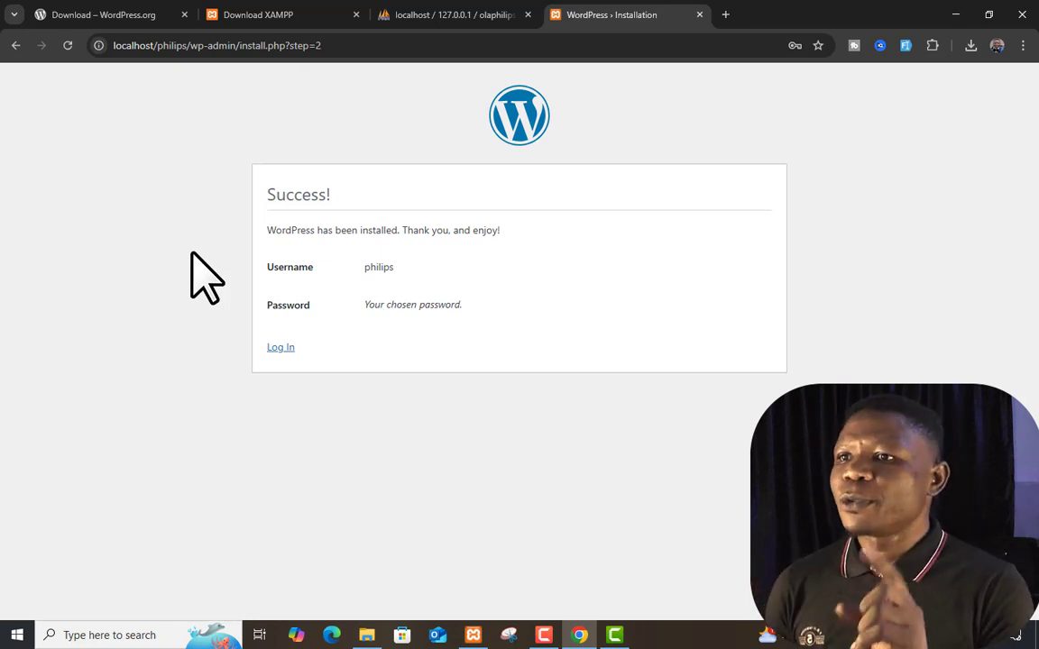
# Switch back to the phpMyAdmin tab showing the olaphilips database
pyautogui.click(420, 14)
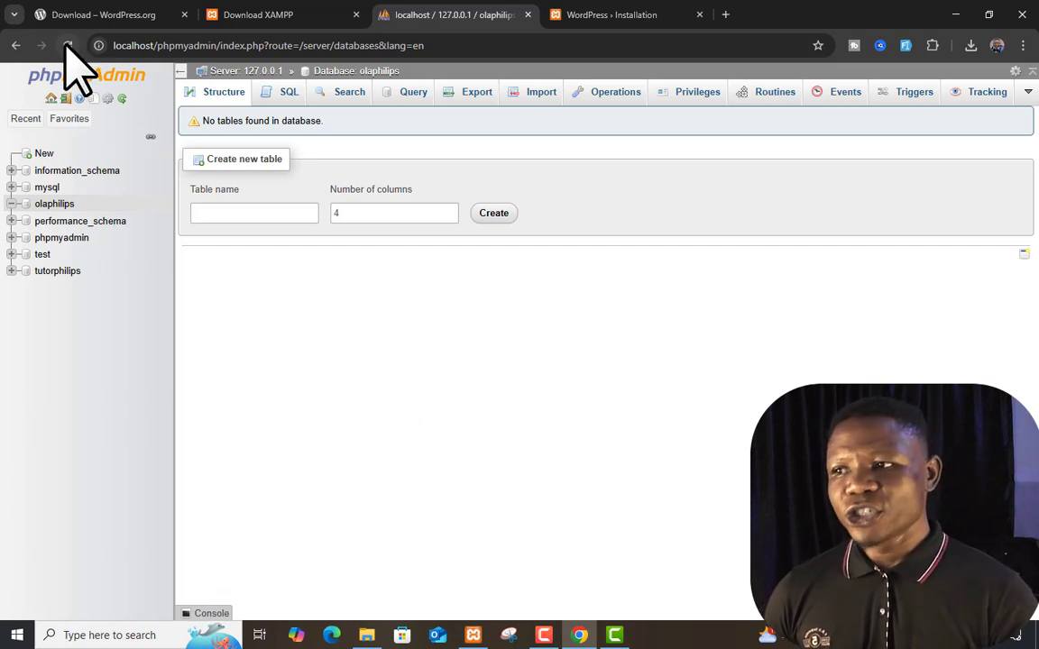
# Reload the olaphilips database to list its 12 ola_ tables, then return to the Success page
pyautogui.click(56, 205)
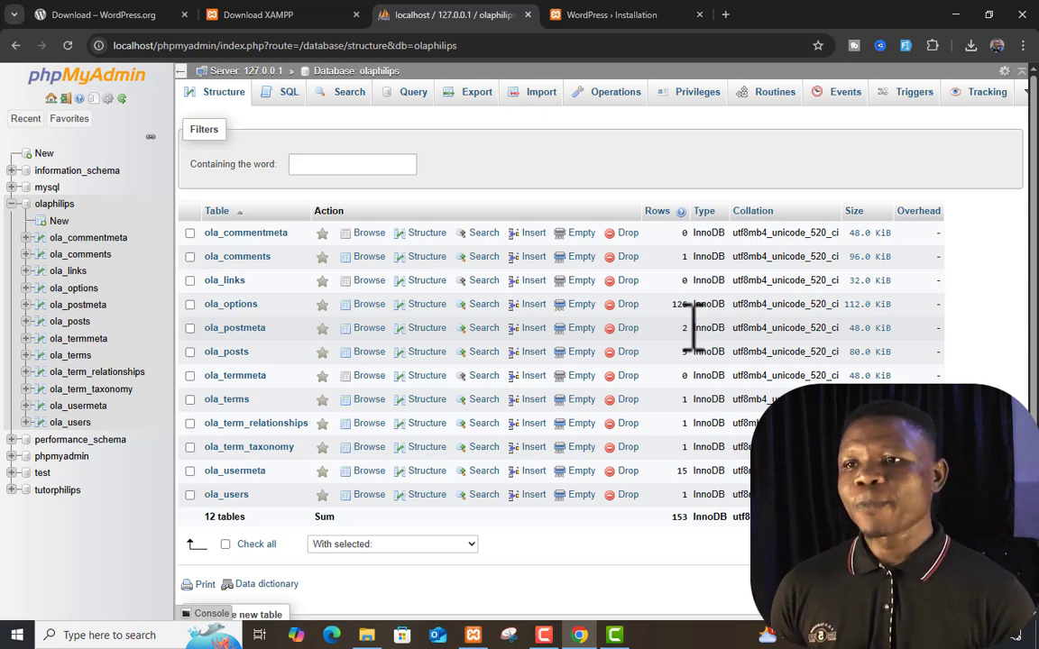
pyautogui.click(616, 13)
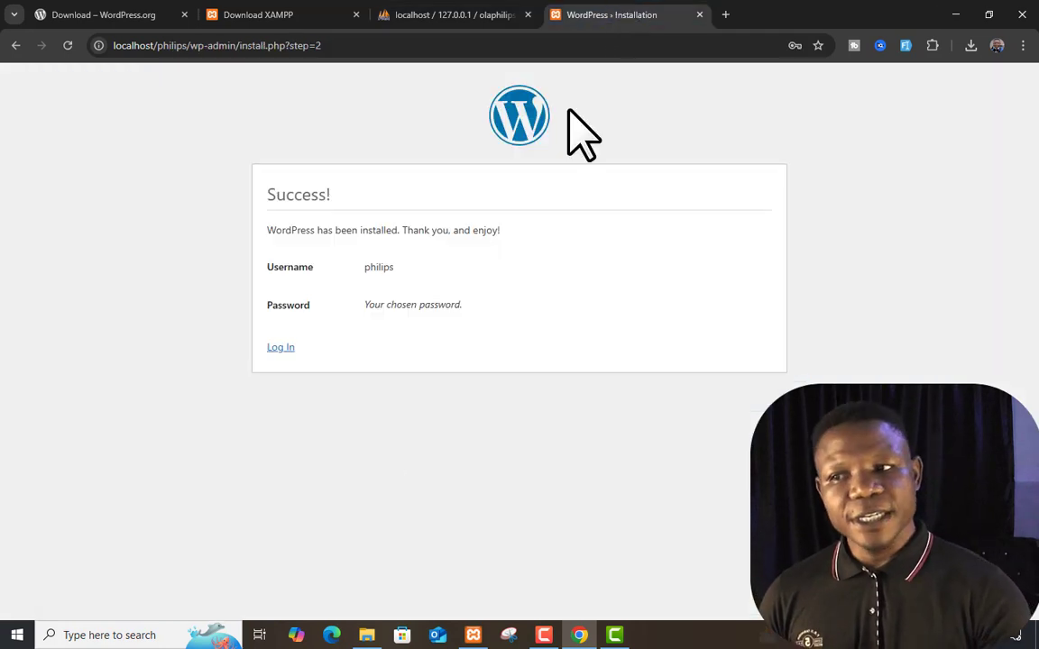
# Open the WordPress login page from the Success page, then close that tab
pyautogui.click(281, 349)
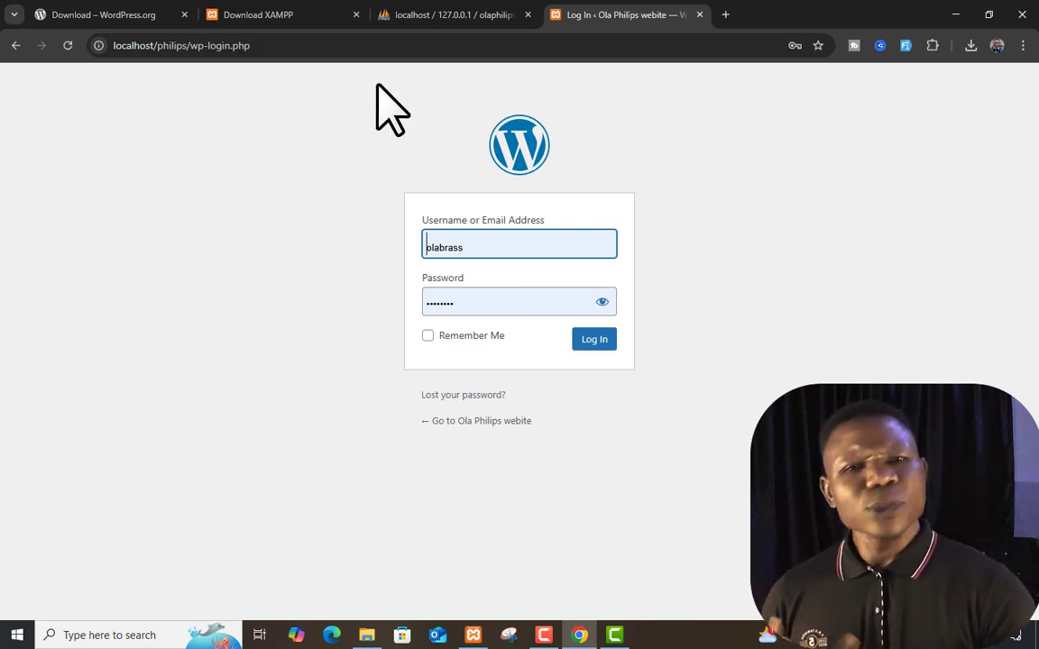
pyautogui.click(699, 14)
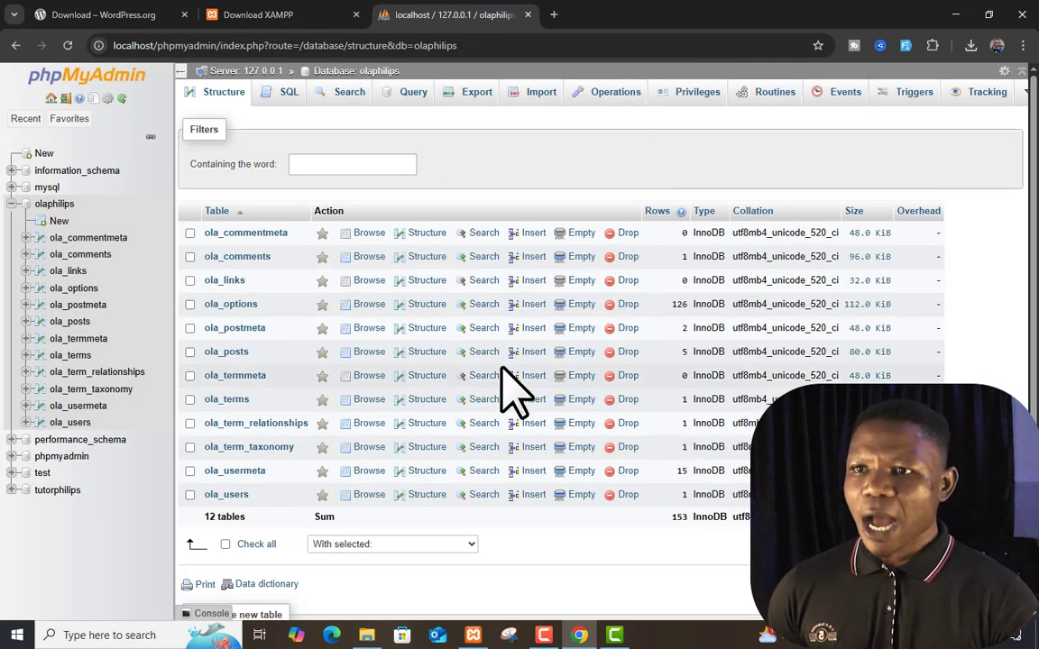
# Load localhost/philips/wp-admin in a new tab to reach the WordPress login page
pyautogui.click(553, 15)
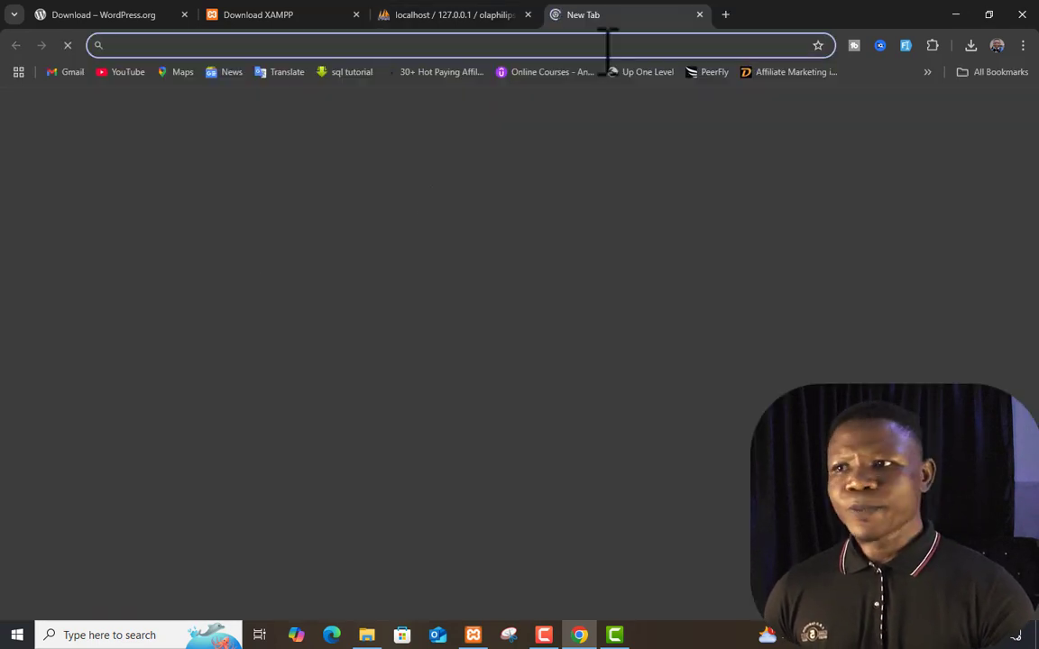
pyautogui.click(608, 46)
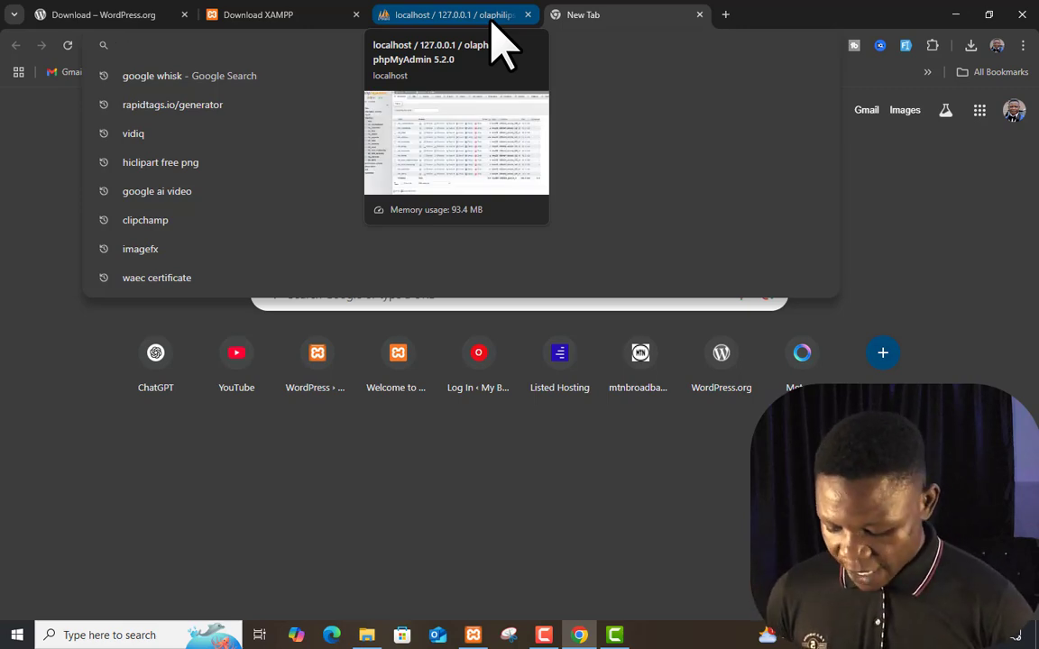
pyautogui.write('localhost/')
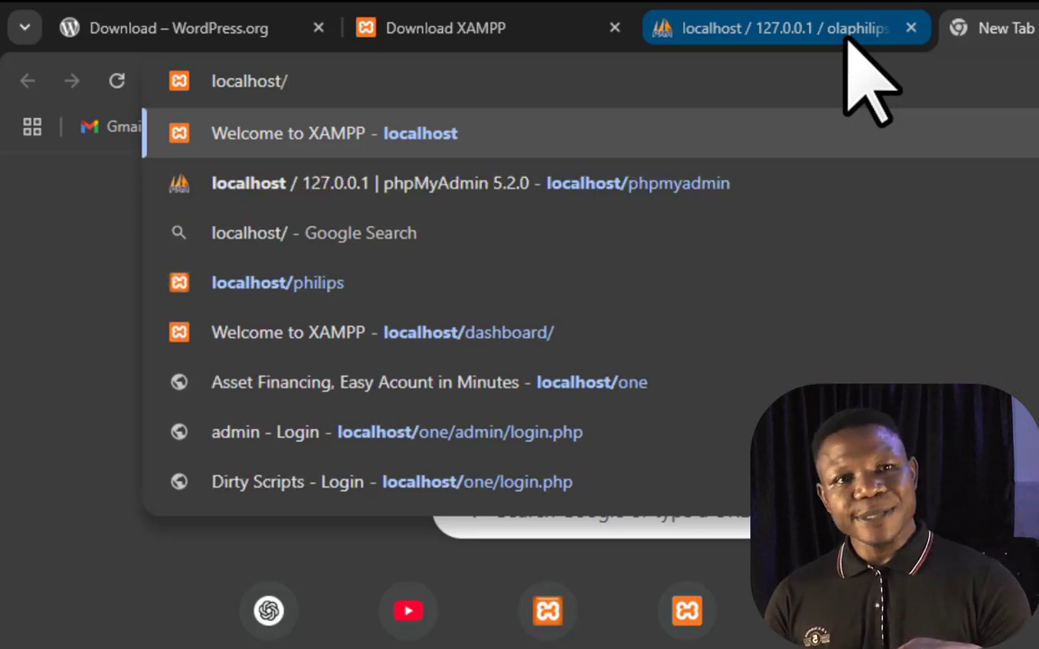
pyautogui.write('phi')
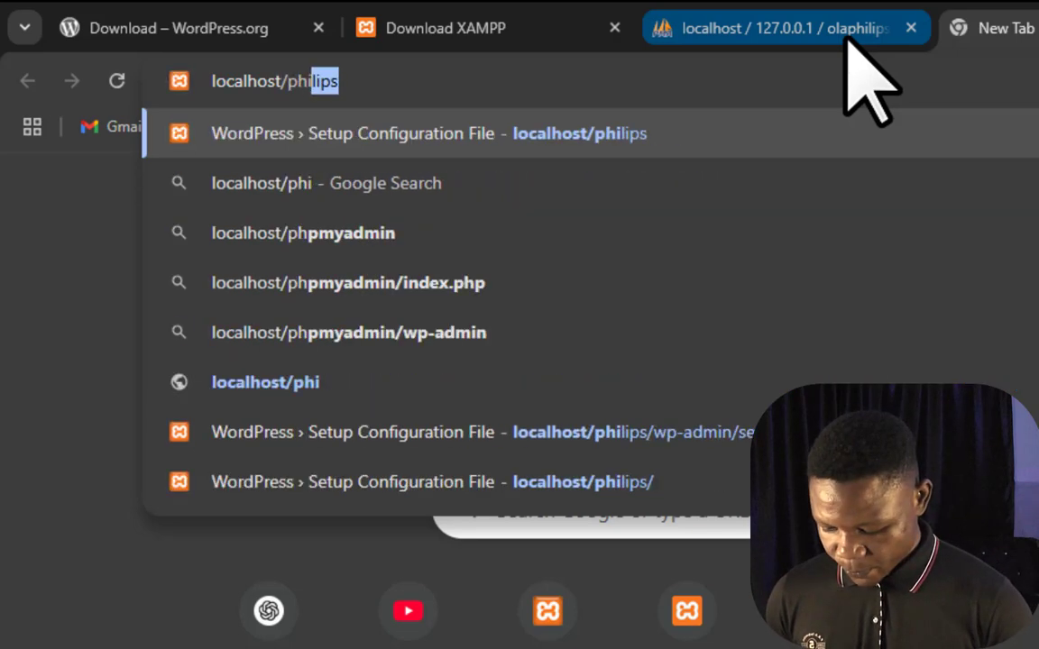
pyautogui.write('lips')
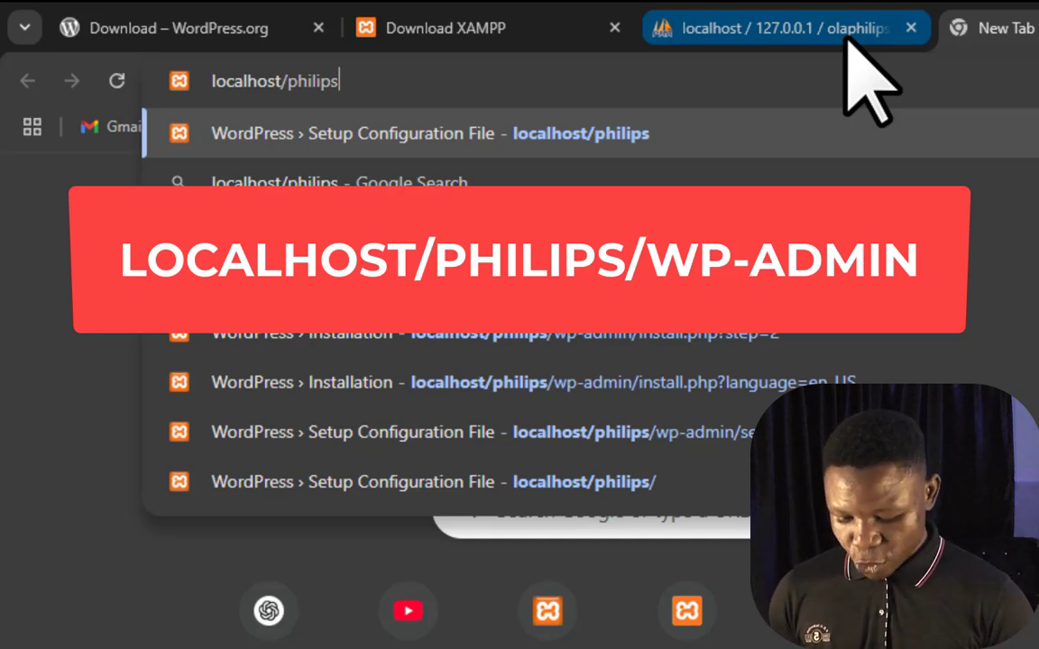
pyautogui.write('/wp-admin')
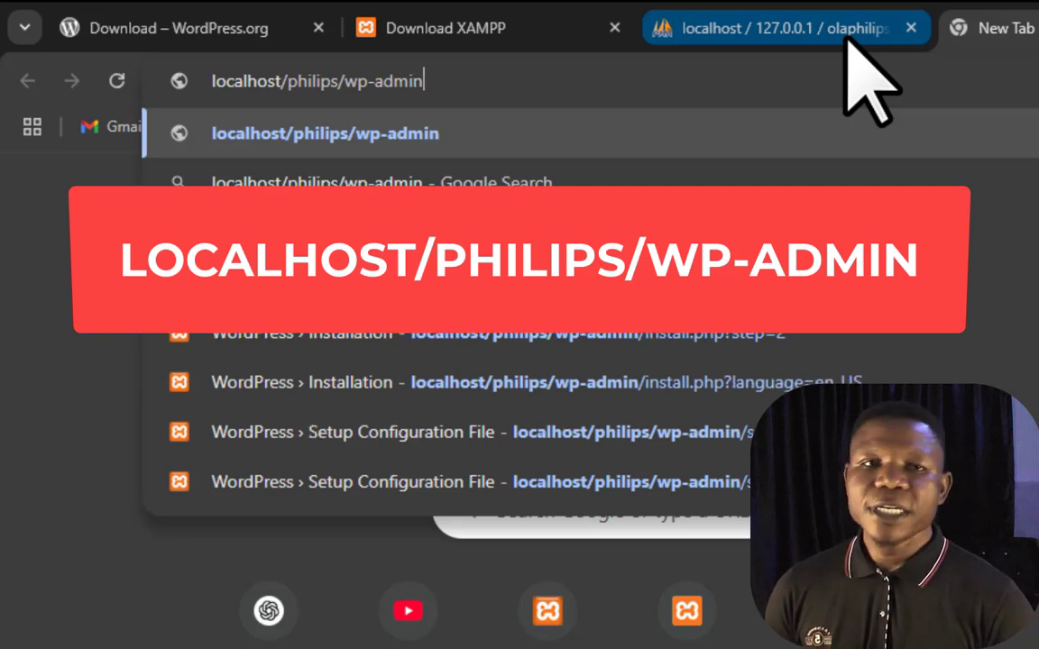
pyautogui.press('Return')
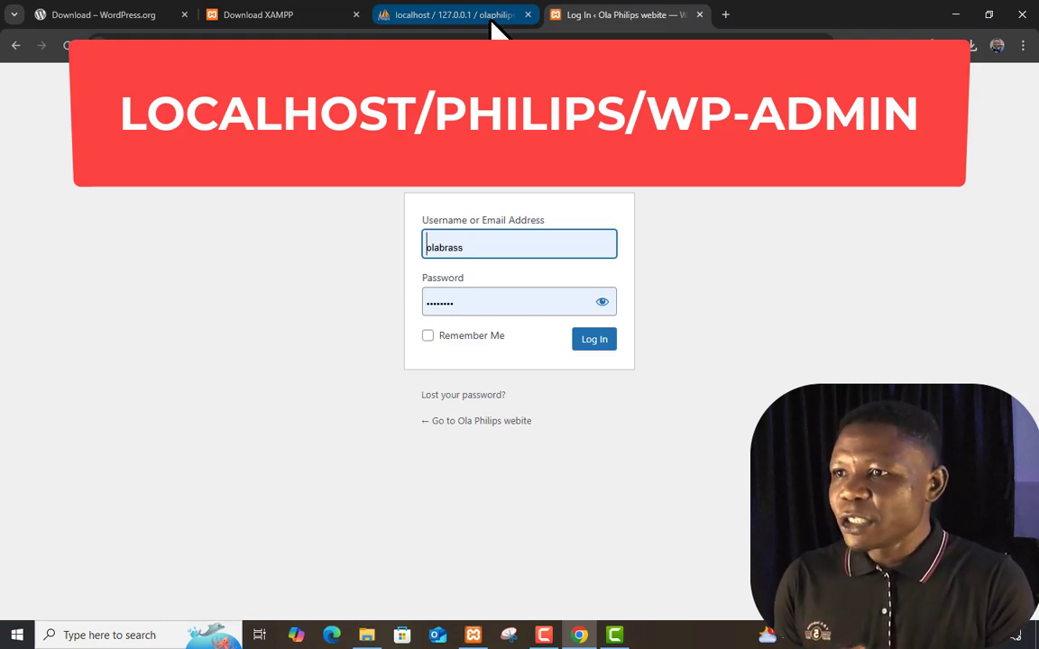
# Log in with the admin username and the pasted account password to reach the Dashboard
pyautogui.click(554, 242)
pyautogui.doubleClick(554, 242)
pyautogui.write('p')
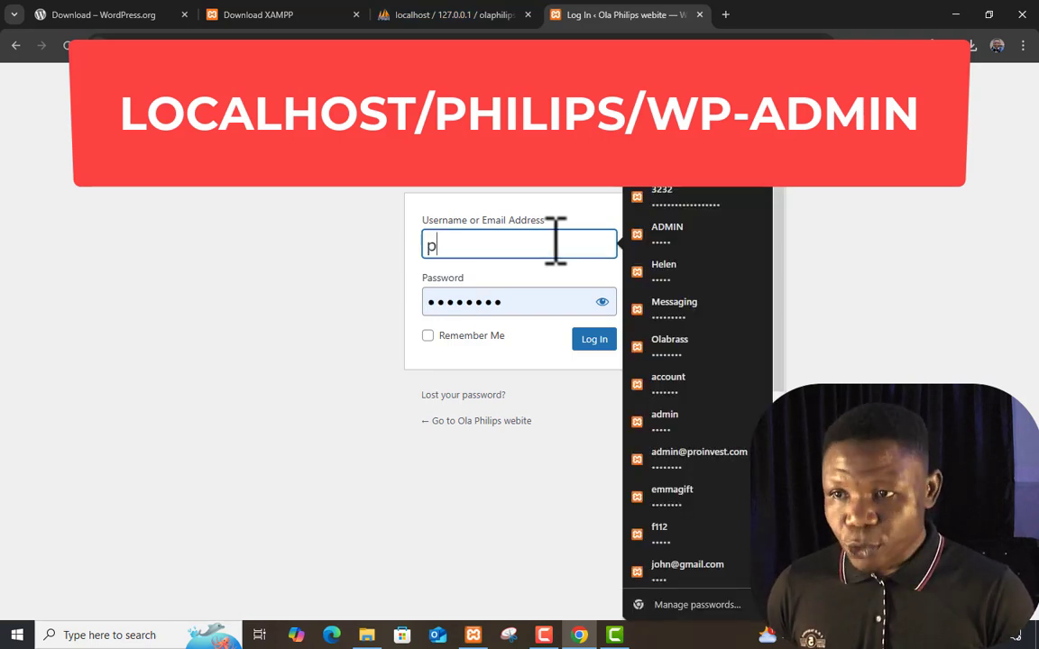
pyautogui.write('hili')
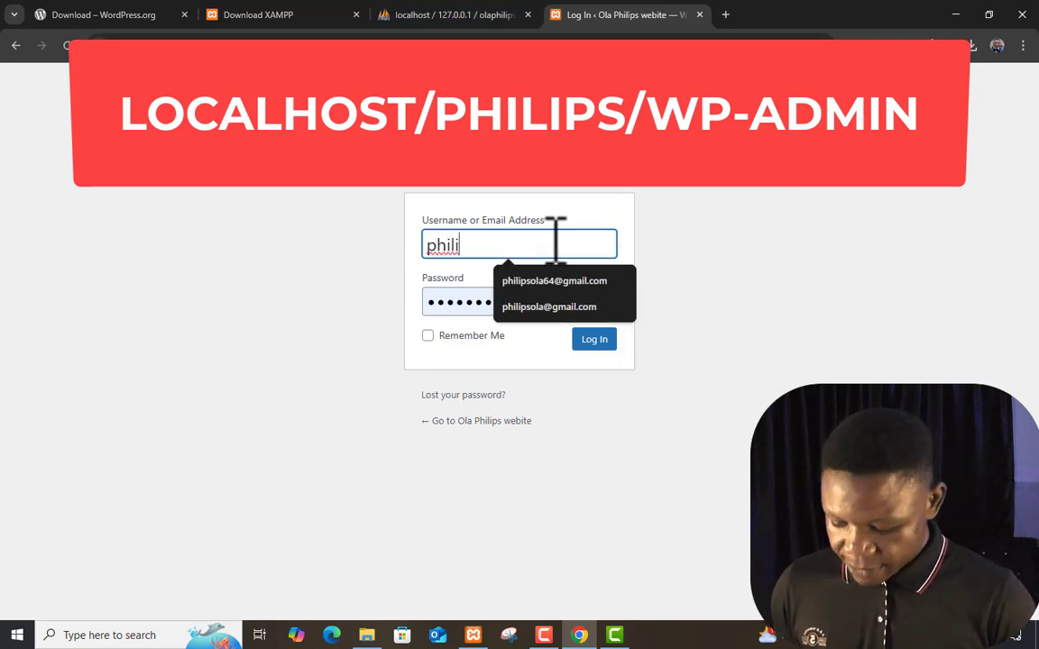
pyautogui.write('ps')
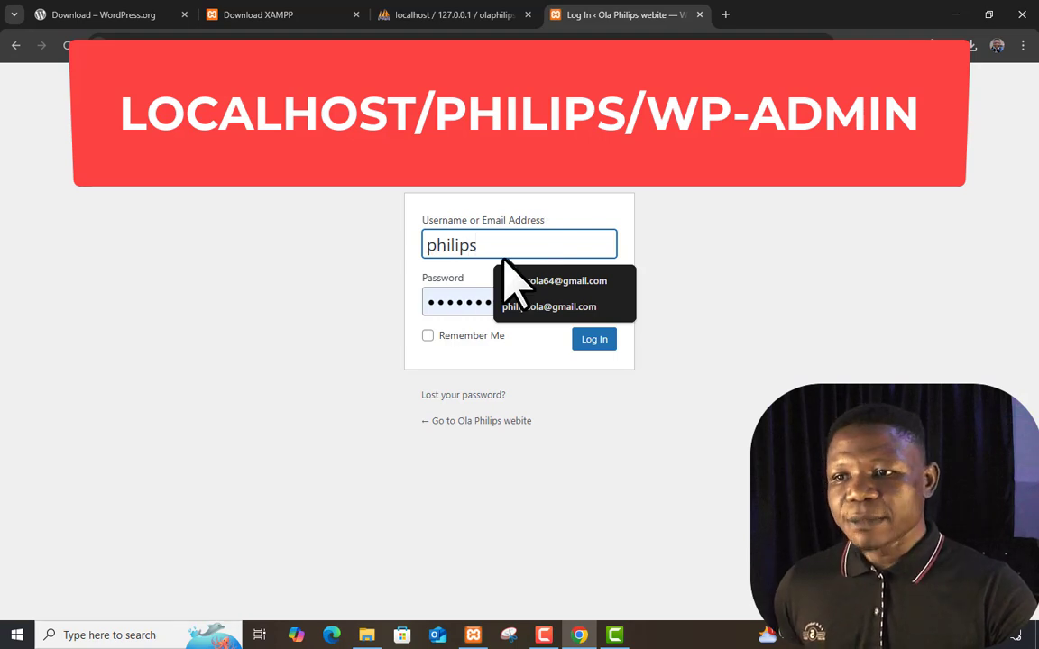
pyautogui.click(451, 298)
pyautogui.doubleClick(451, 300)
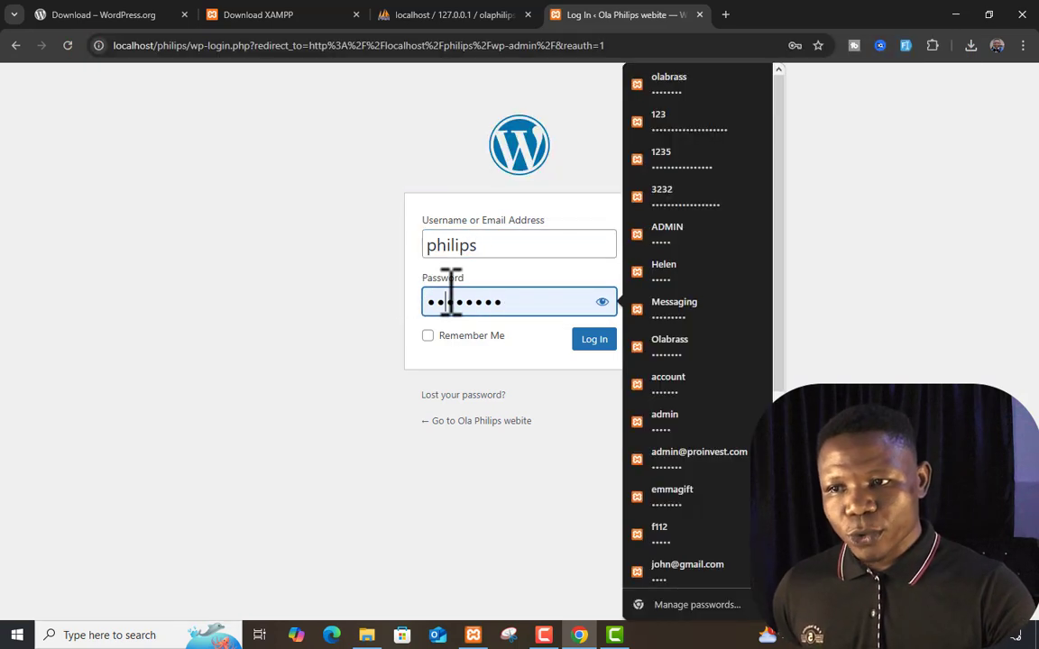
pyautogui.hotkey('ctrl', 'v')
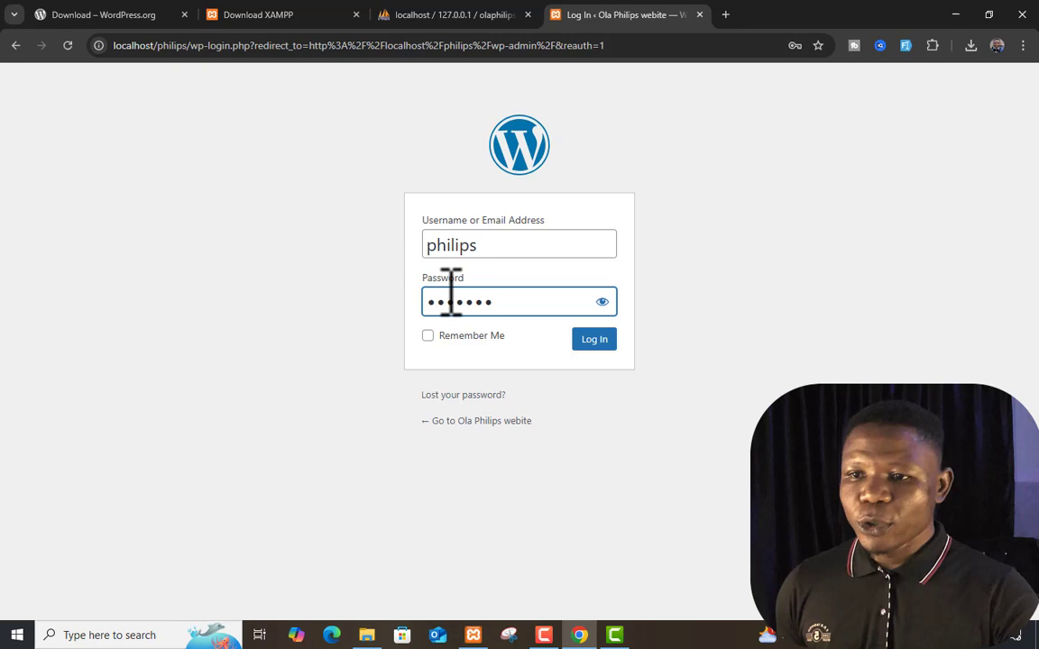
pyautogui.click(585, 339)
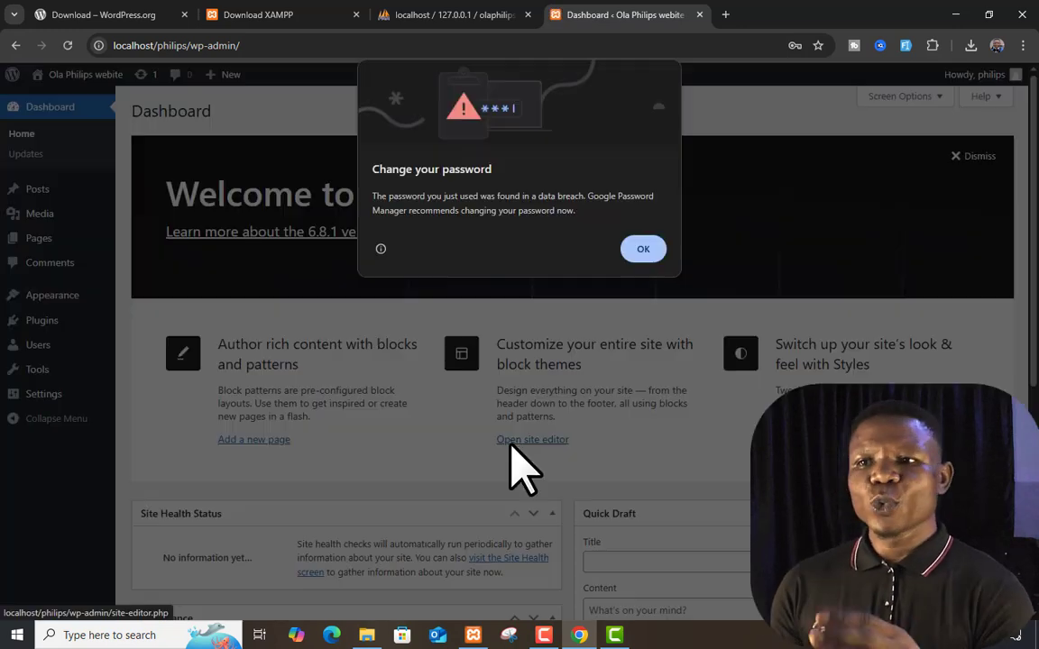
# Dismiss Chrome's password-breach warning and start a fresh blank tab
pyautogui.click(642, 248)
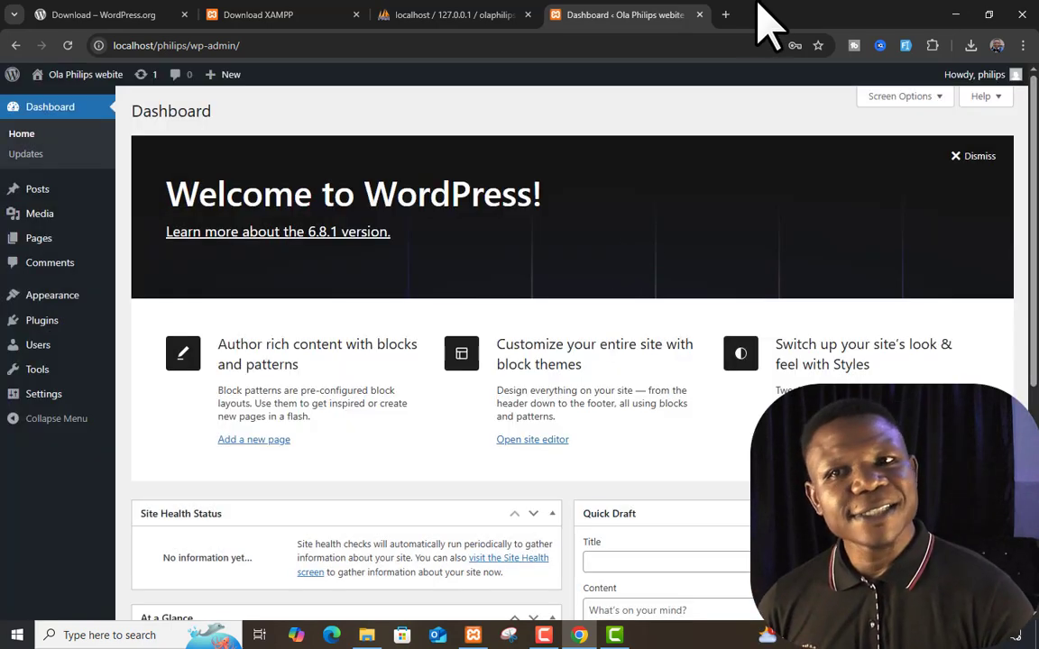
pyautogui.click(725, 15)
pyautogui.click(737, 45)
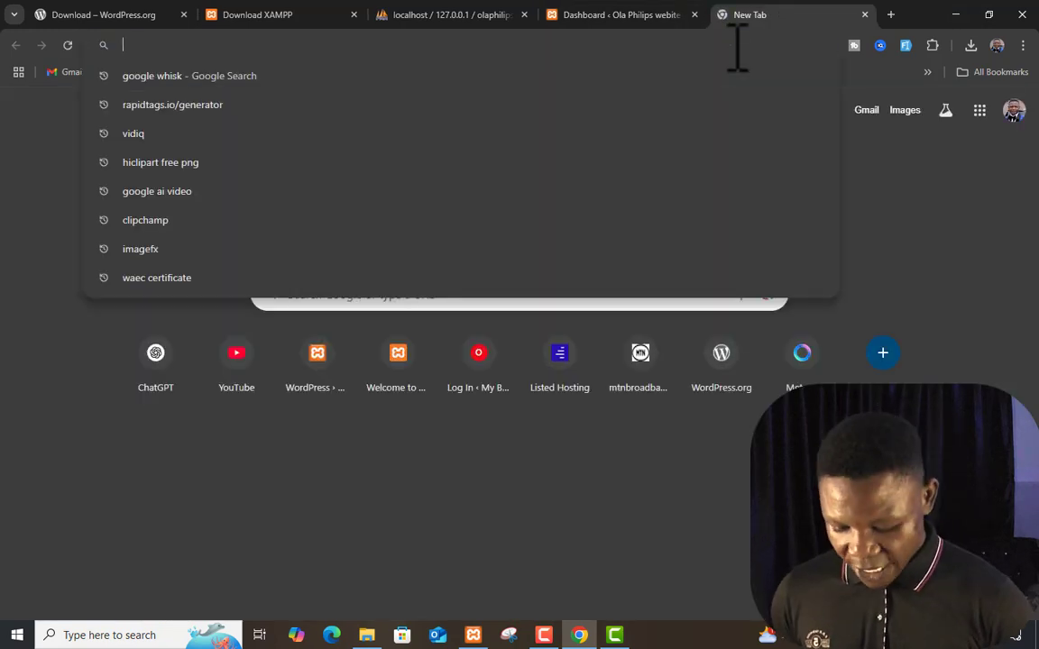
# Load localhost/philips to view the Ola Philips webite blog and its Hello world! post
pyautogui.write('localhost')
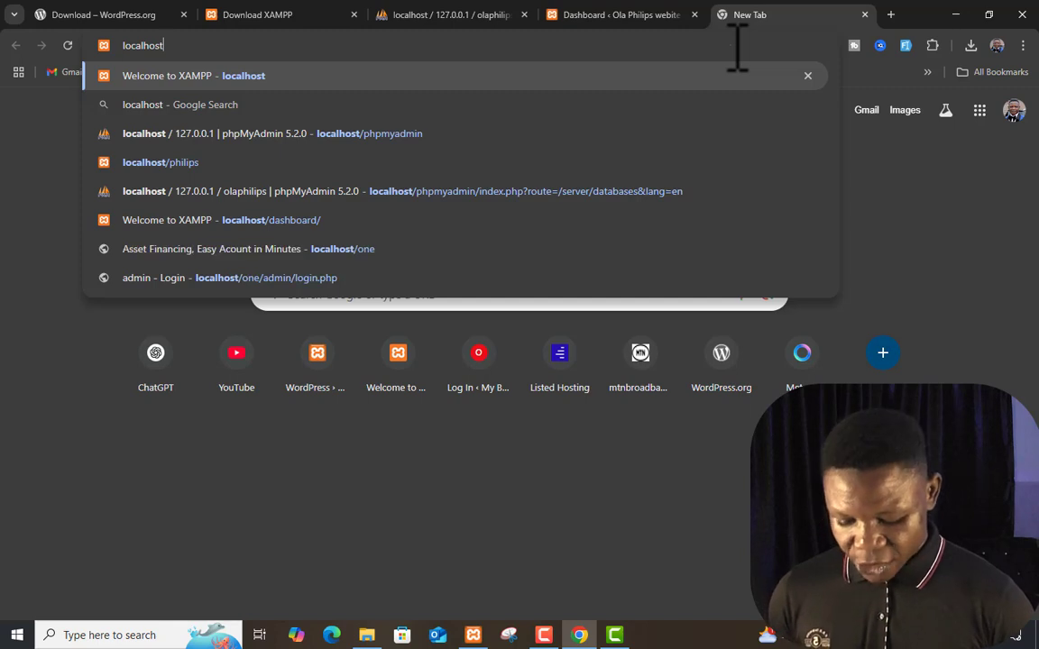
pyautogui.write('/philips')
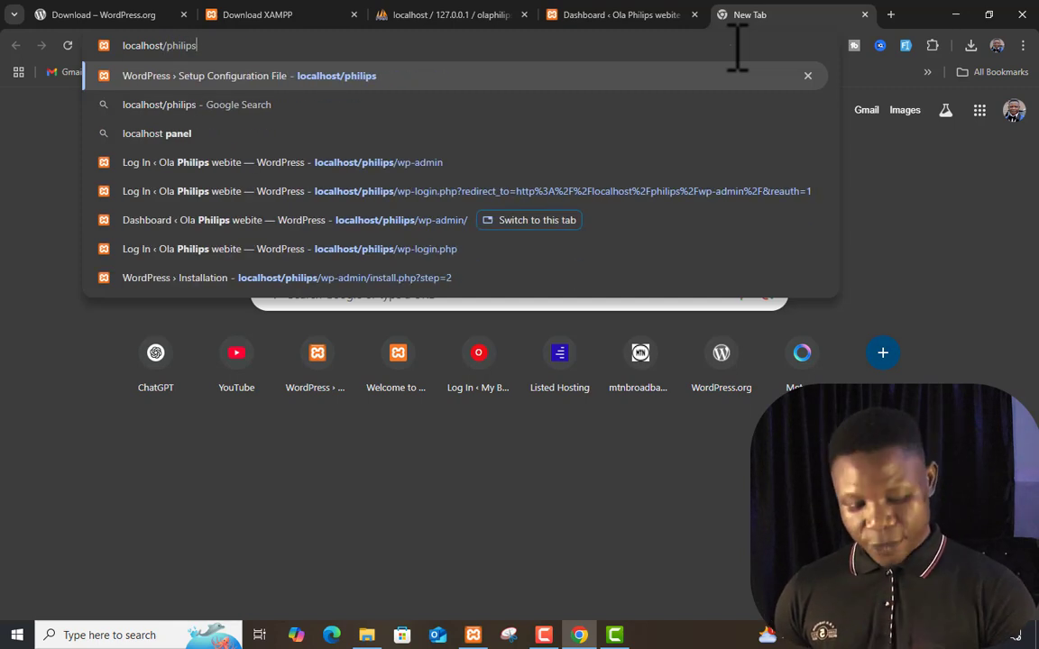
pyautogui.press('Return')
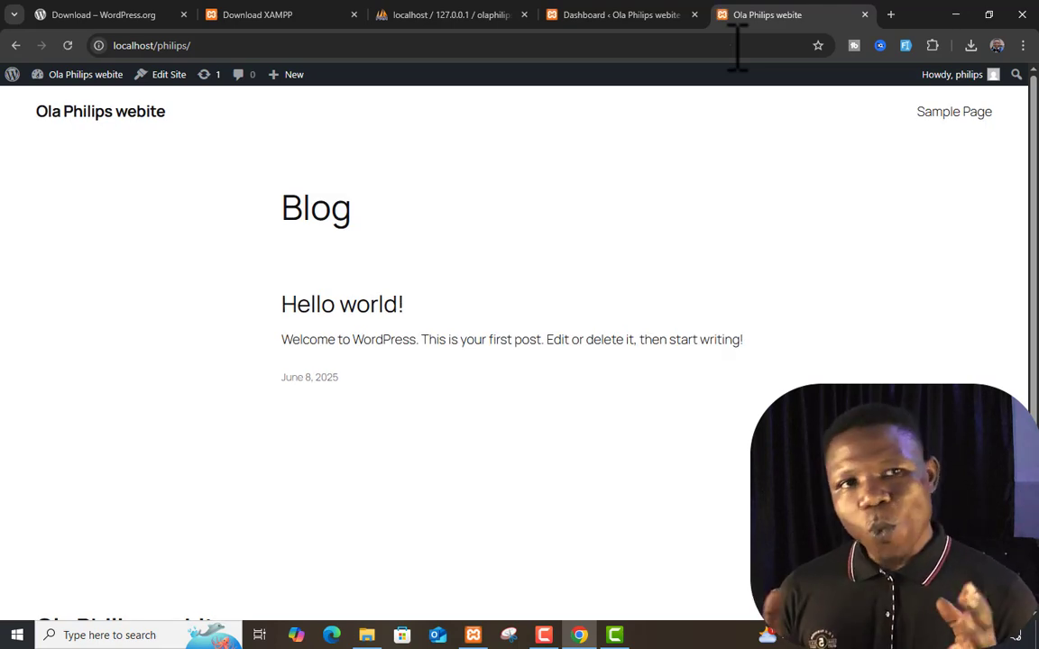
pyautogui.scroll(-3, 600, 294)
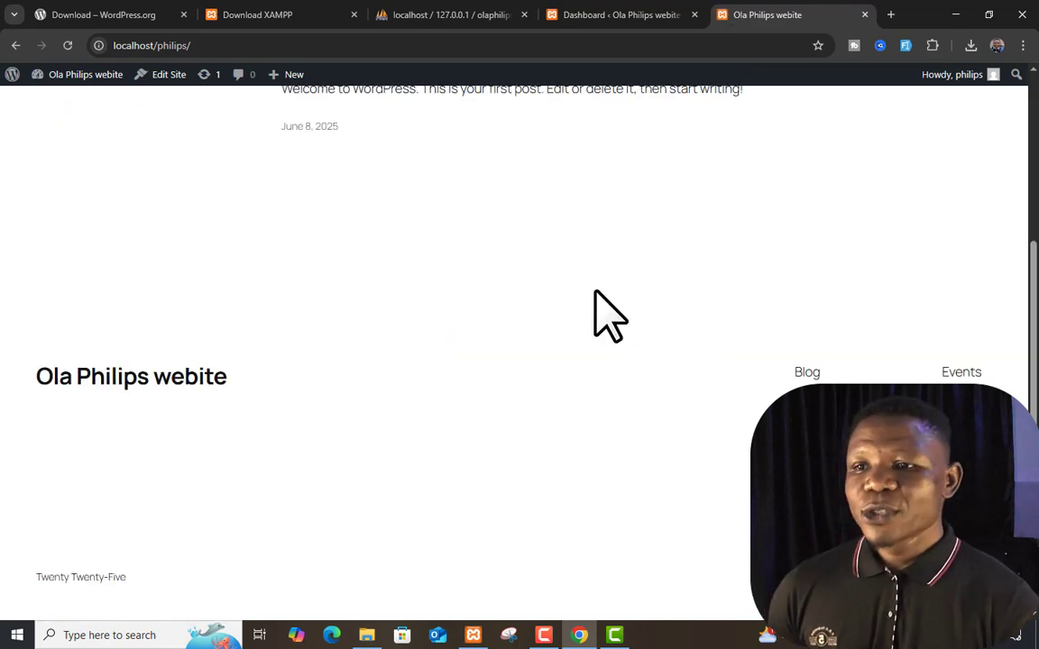
pyautogui.scroll(3, 600, 294)
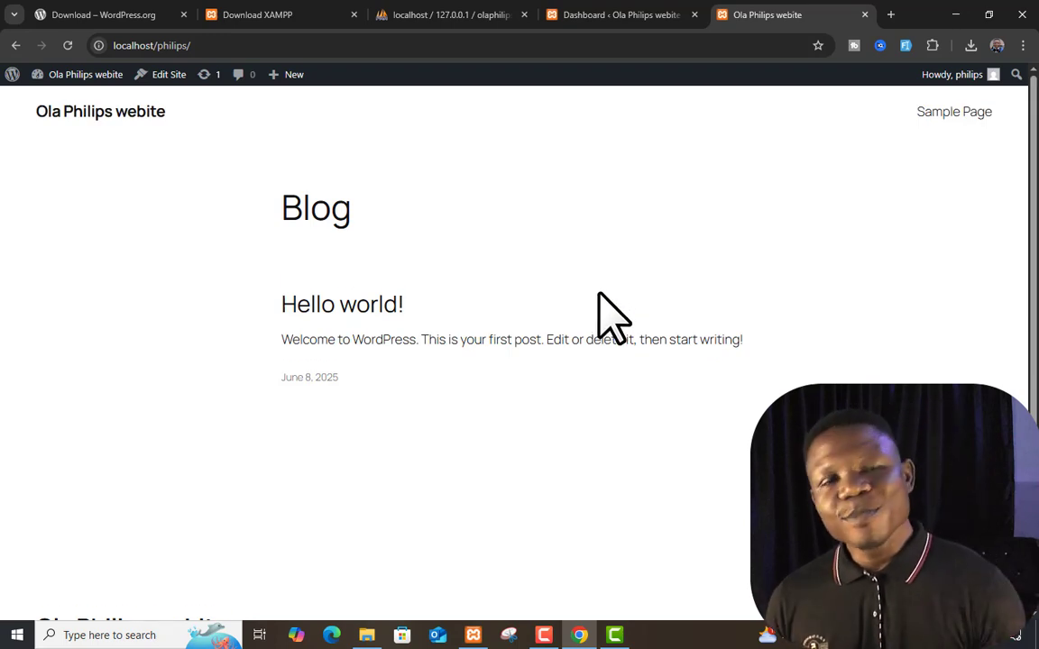
# Close the front-end blog tab, leaving the Ola Philips webite Dashboard showing
pyautogui.click(623, 14)
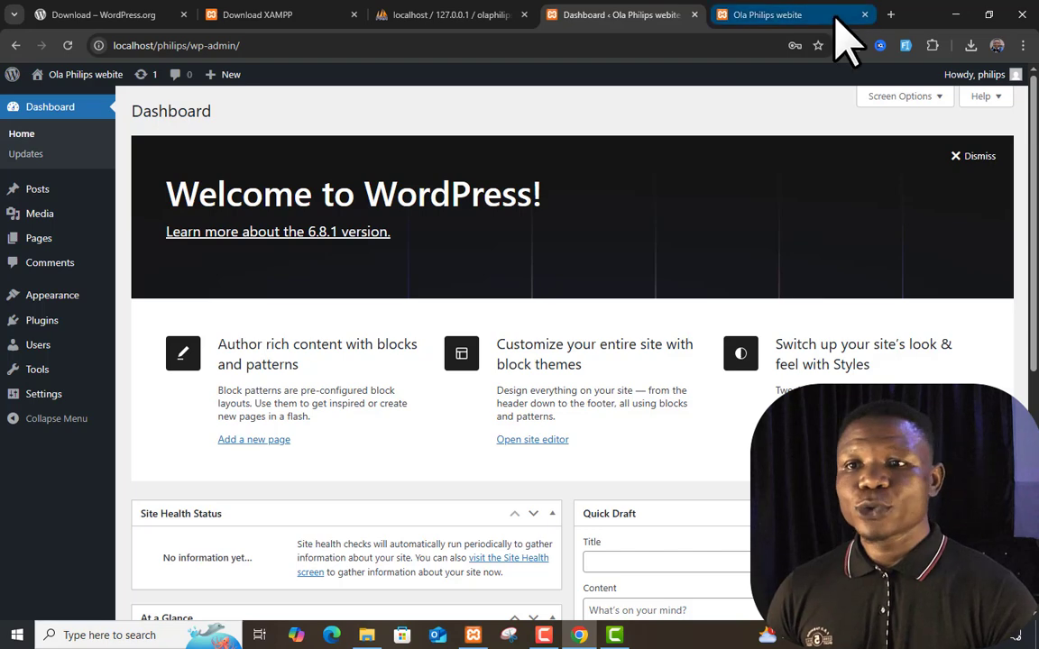
pyautogui.click(849, 19)
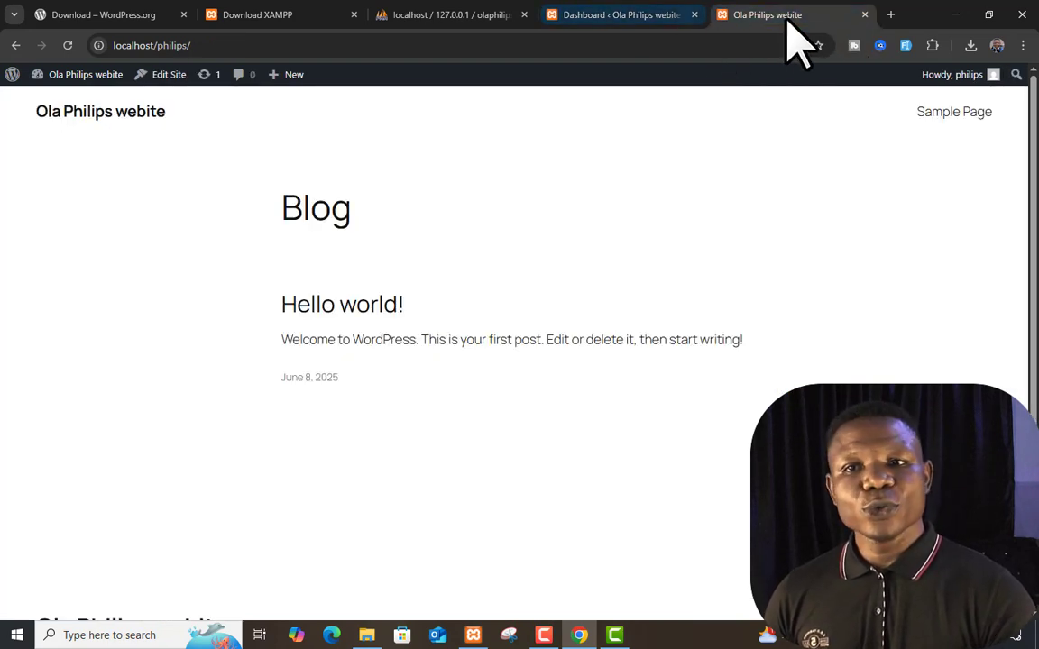
pyautogui.hotkey('ctrl', 'w')
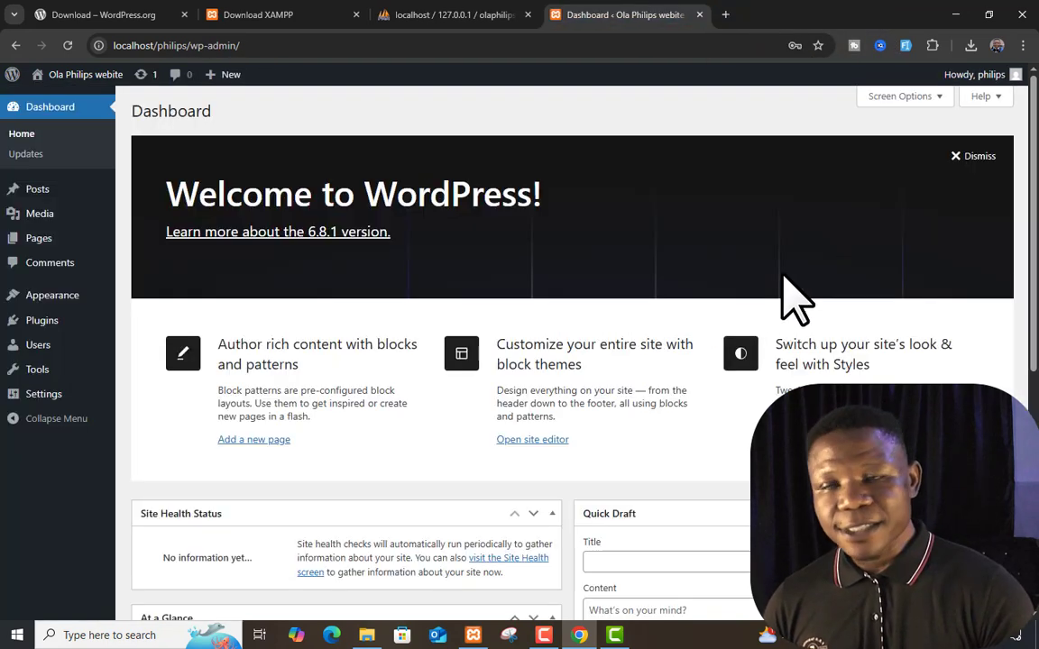
pyautogui.moveTo(81, 78)
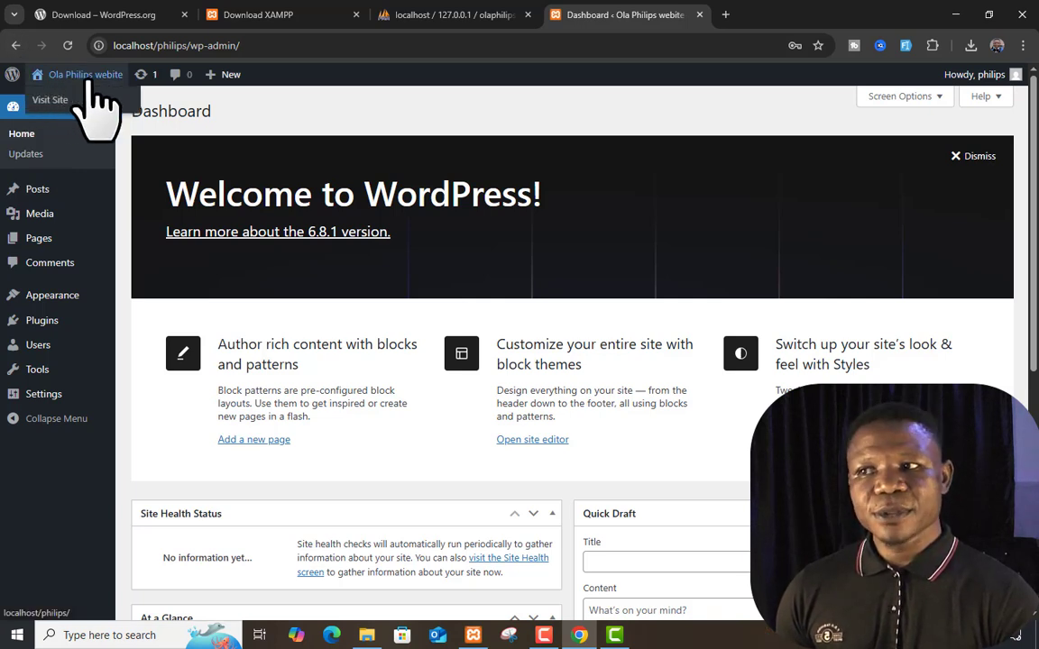
# Open Visit Site from the admin bar in a new tab to show the localhost/philips Blog page
pyautogui.rightClick(56, 102)
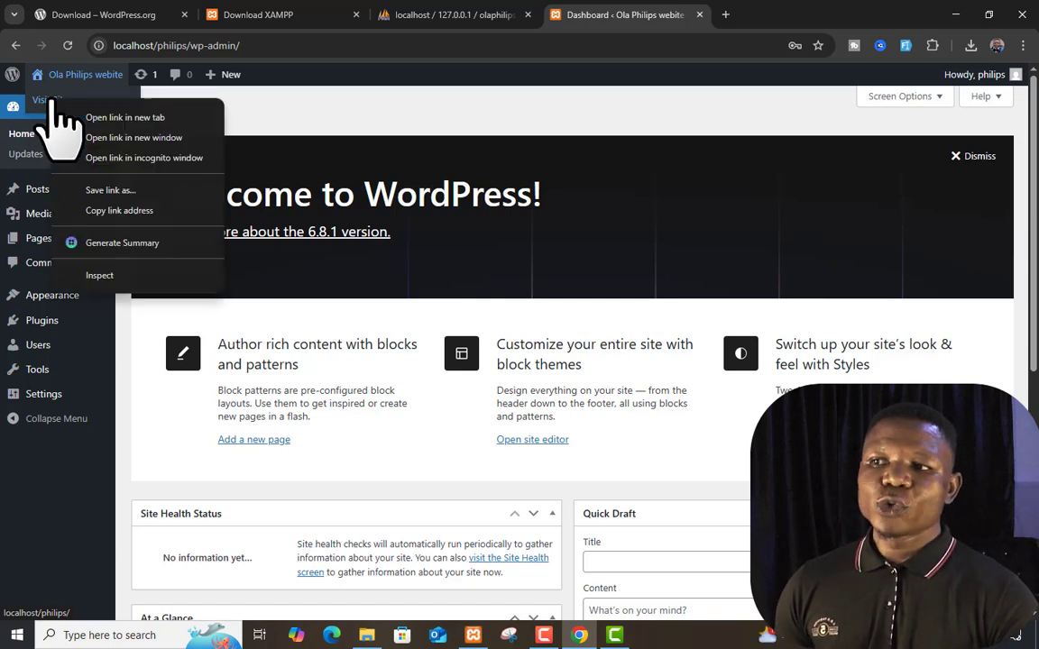
pyautogui.click(132, 118)
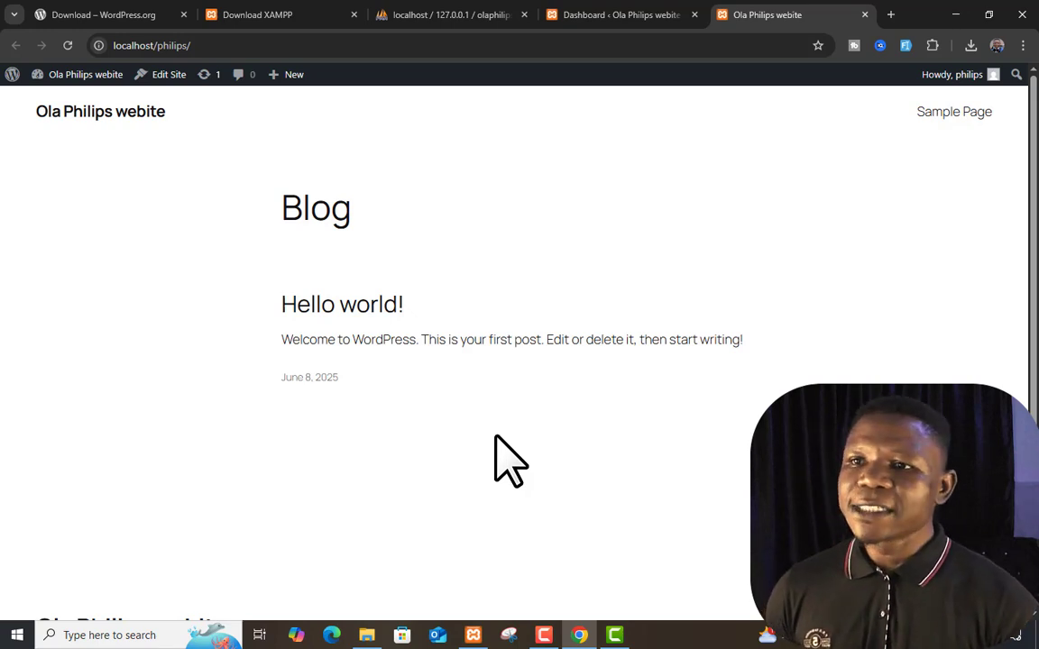
# Return to the WordPress admin Dashboard tab with the live site still open, revealing the admin-menu submenus
pyautogui.click(599, 14)
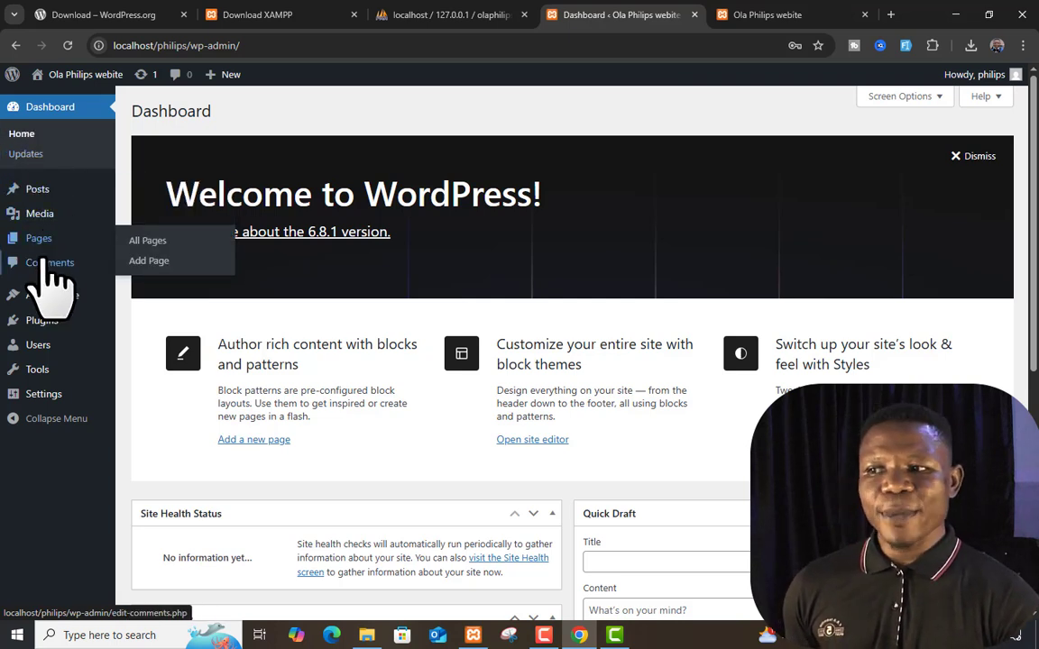
pyautogui.moveTo(49, 317)
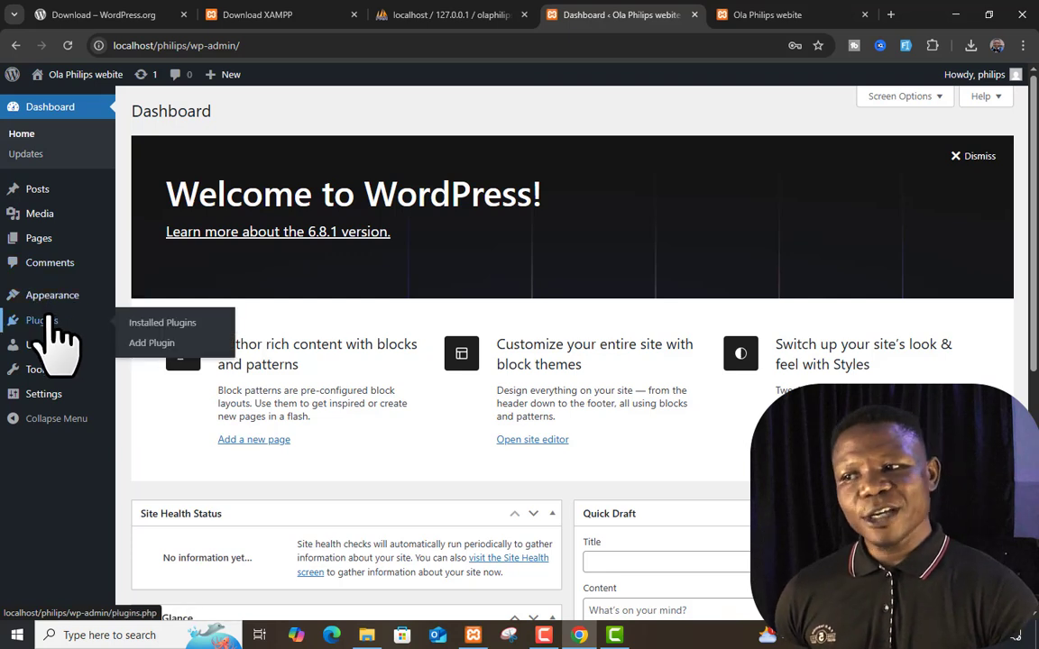
pyautogui.moveTo(49, 395)
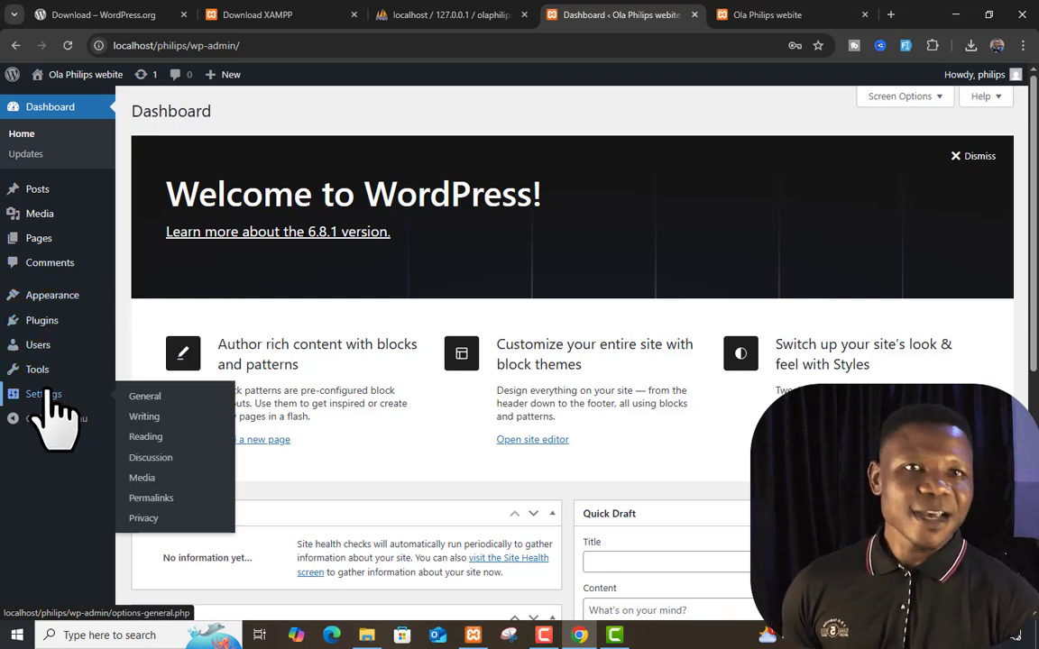